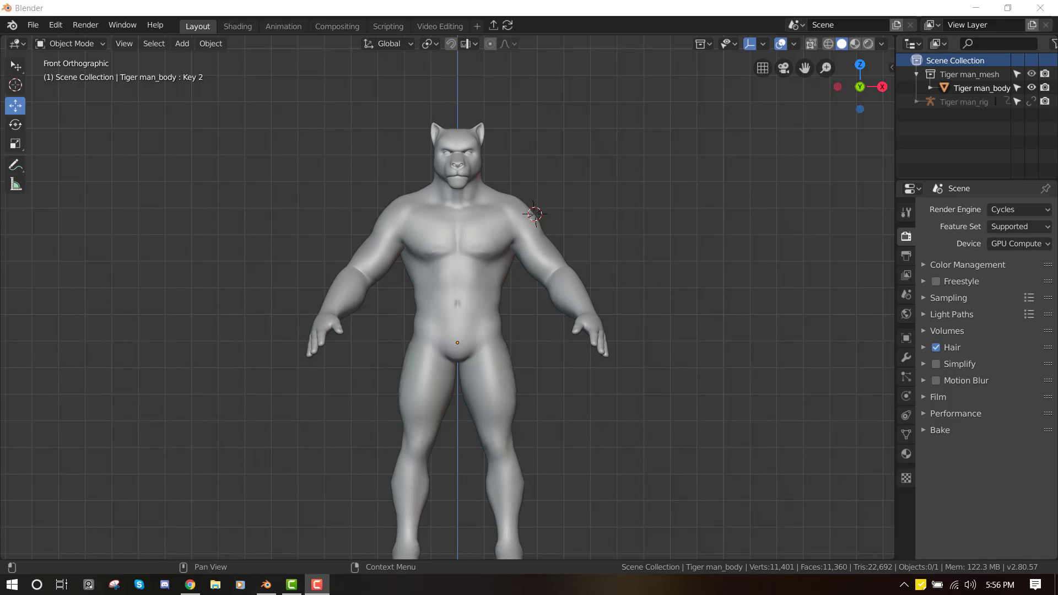
Select the tiger man body mesh.
middle_drag(183, 334, 402, 345)
key(KP_1)
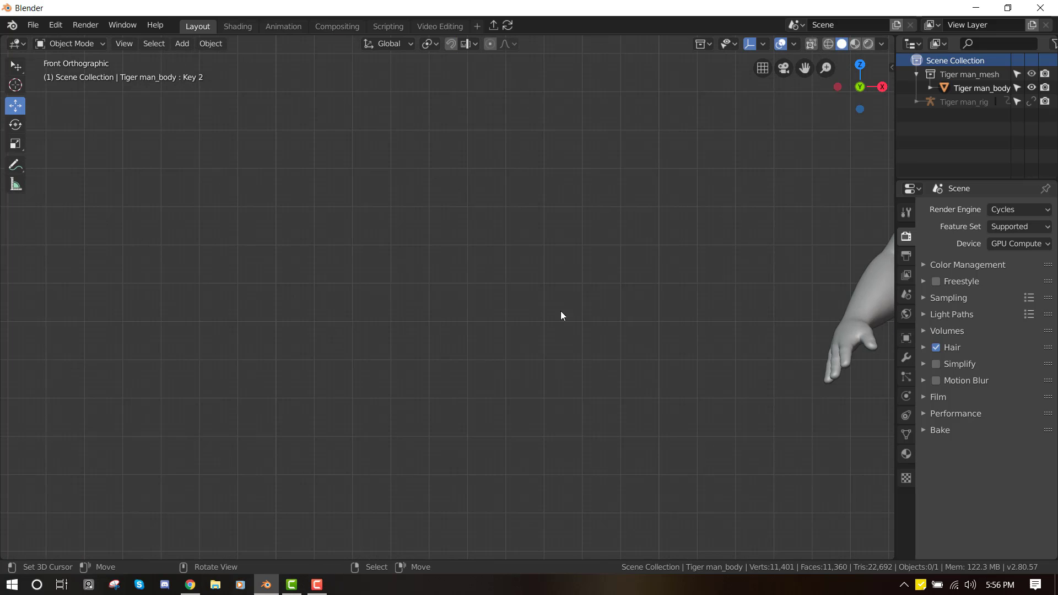
scroll(567, 311, down, 2)
shift+middle_drag(530, 314, 165, 307)
scroll(517, 298, up, 1)
right_click(485, 264)
middle_drag(484, 268, 486, 325)
scroll(489, 281, up, 2)
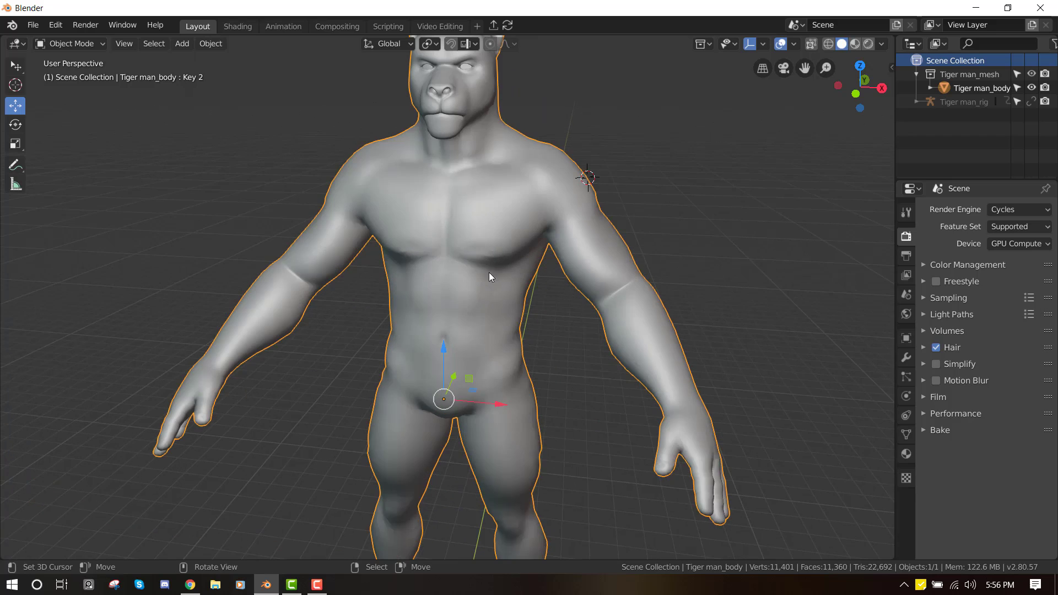
Annotate the front view of the body with a freehand outline around the torso from the shoulders to the waist.
middle_drag(491, 272, 500, 266)
key(KP_1)
shift+middle_drag(557, 223, 558, 263)
scroll(557, 230, up, 1)
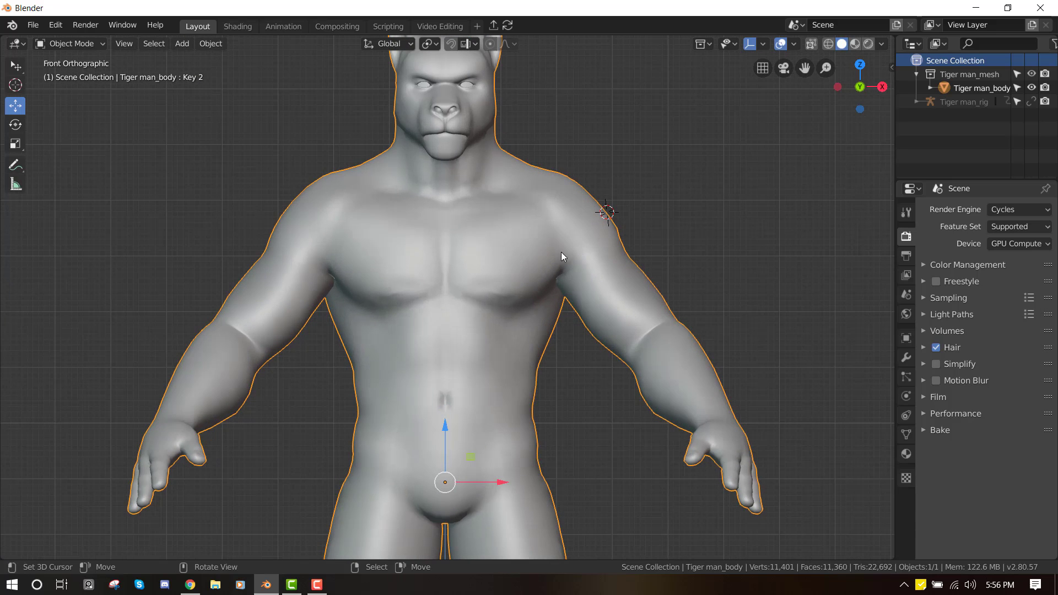
drag(554, 152, 588, 315)
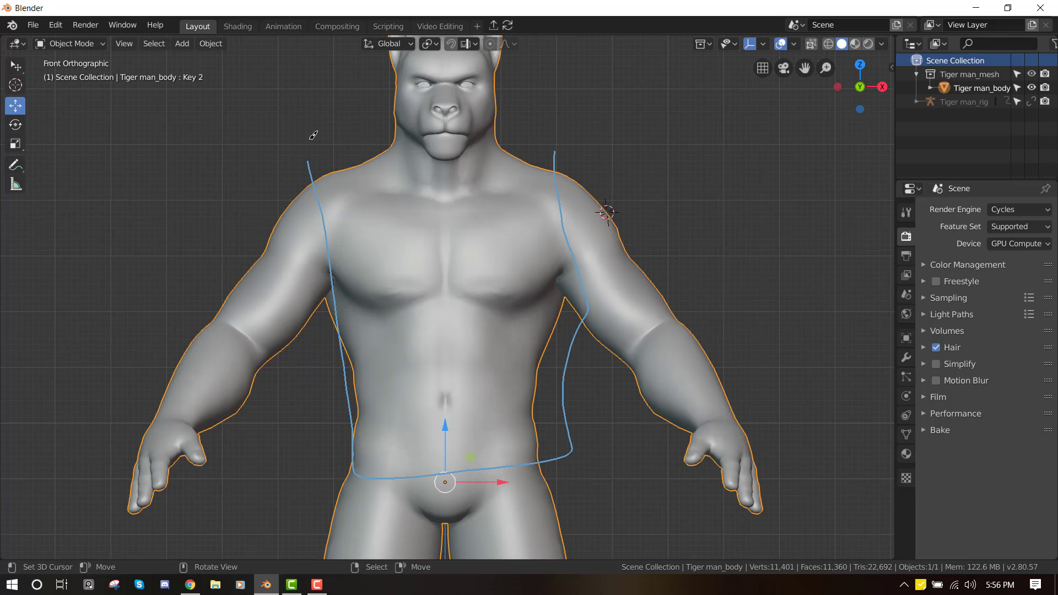
middle_drag(549, 196, 477, 229)
scroll(475, 223, down, 4)
key(KP_1)
scroll(488, 231, up, 2)
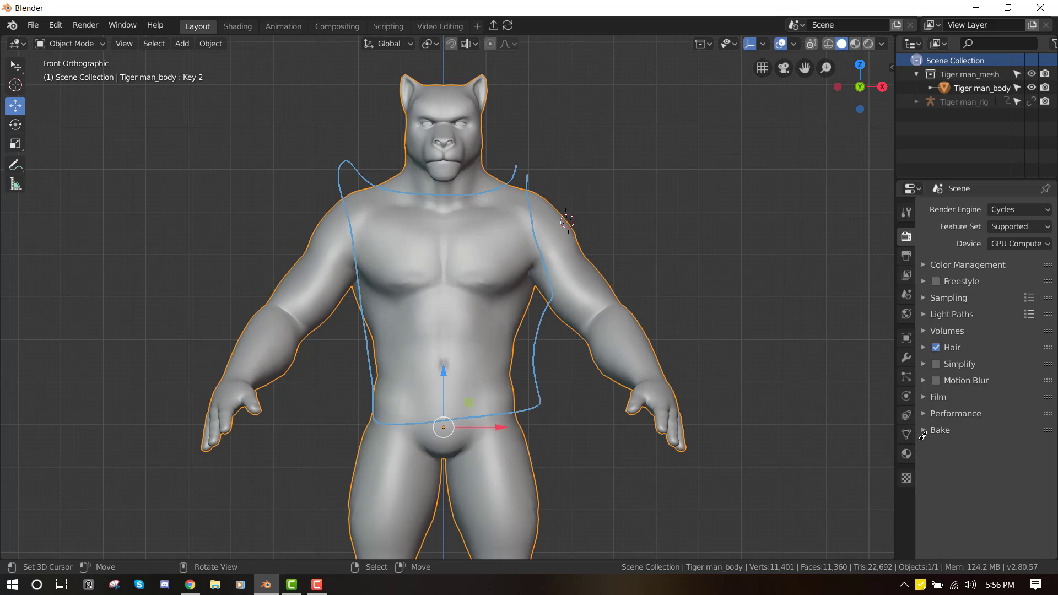
Remove the annotation layer containing the torso outline.
key(n)
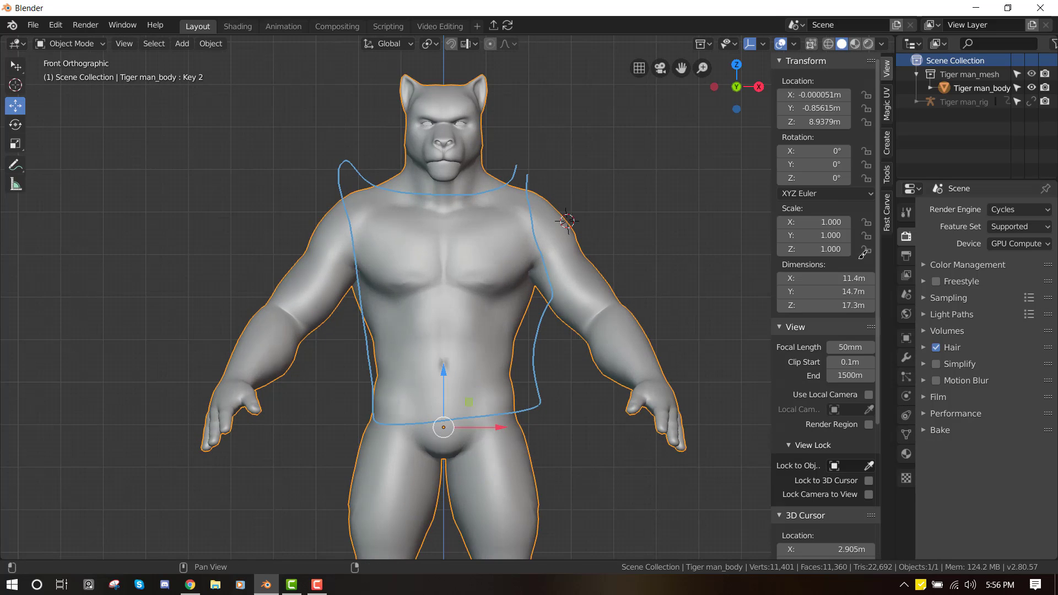
scroll(859, 386, down, 10)
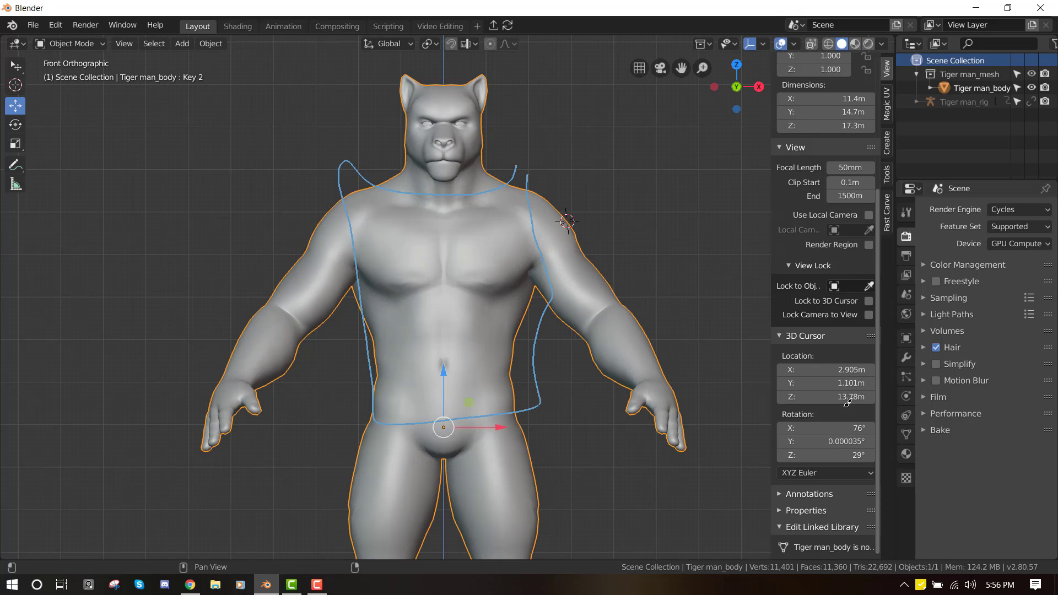
click(849, 494)
scroll(880, 515, down, 3)
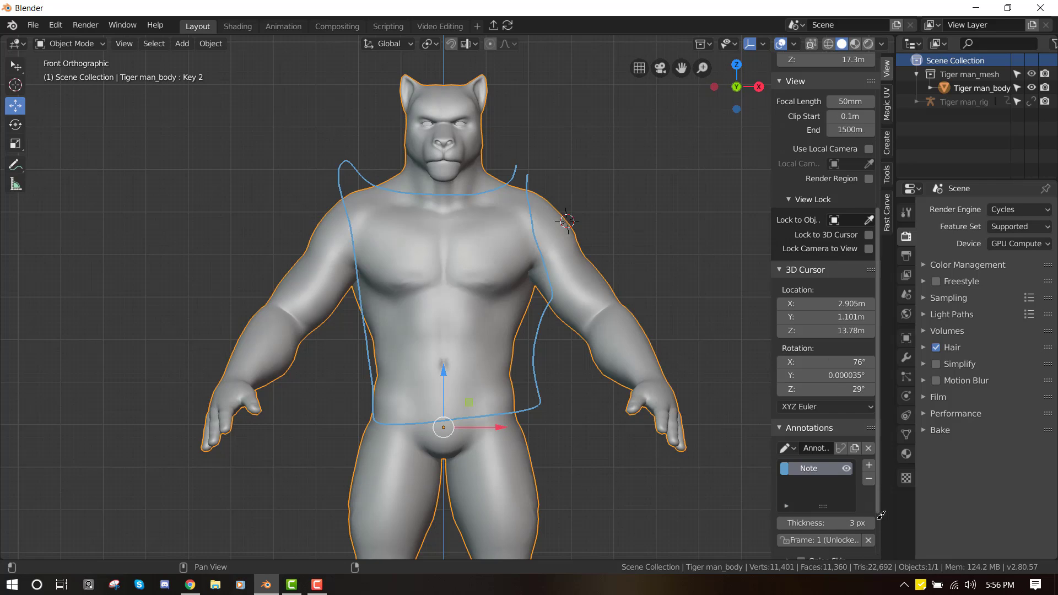
click(872, 479)
key(n)
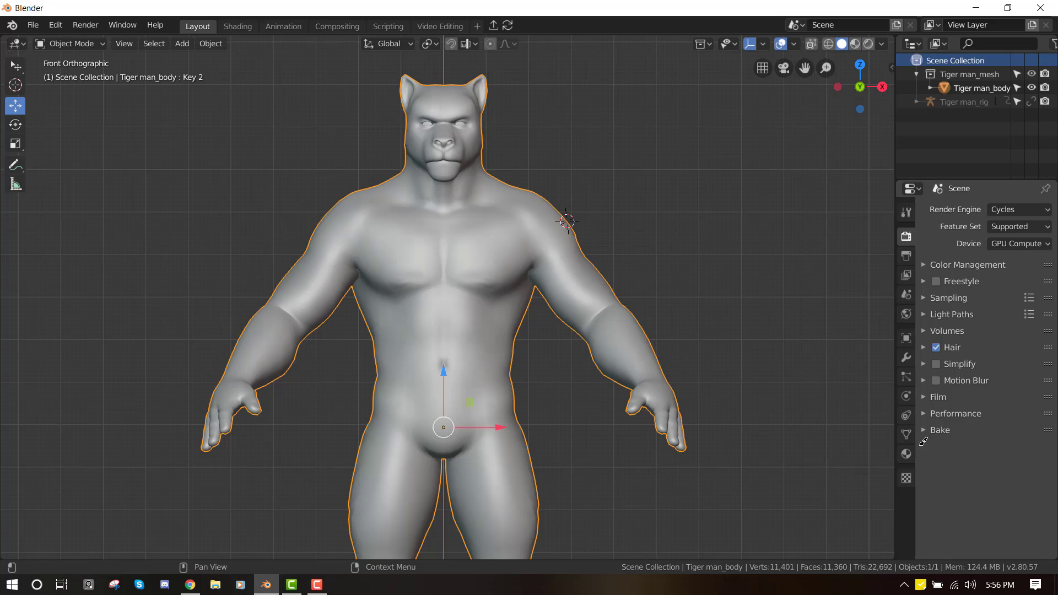
Add a Hair-type particle system to the tiger man body and widen the properties area.
click(906, 377)
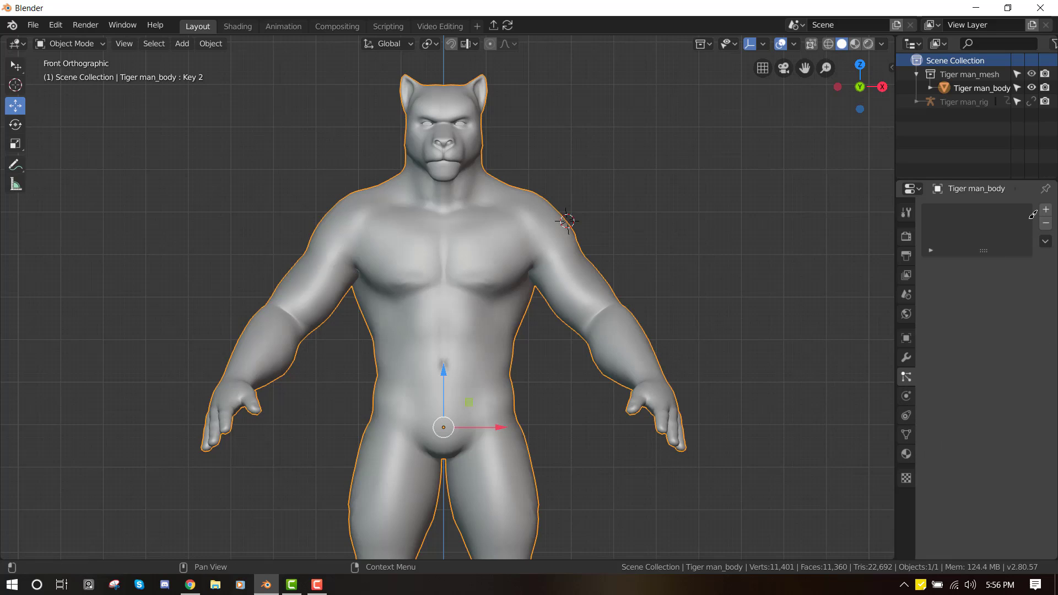
click(1045, 210)
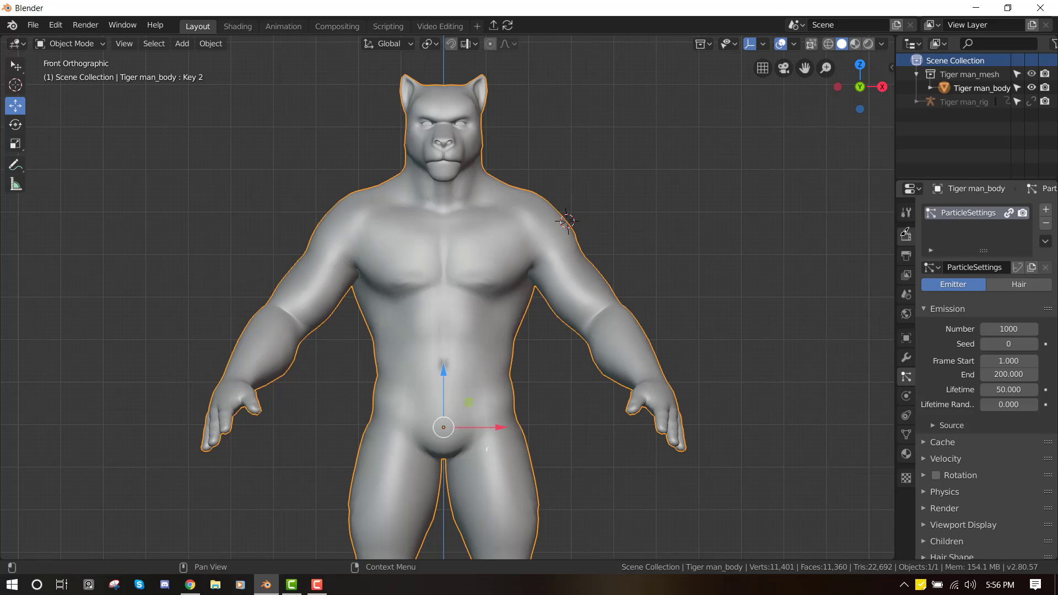
drag(900, 225, 898, 225)
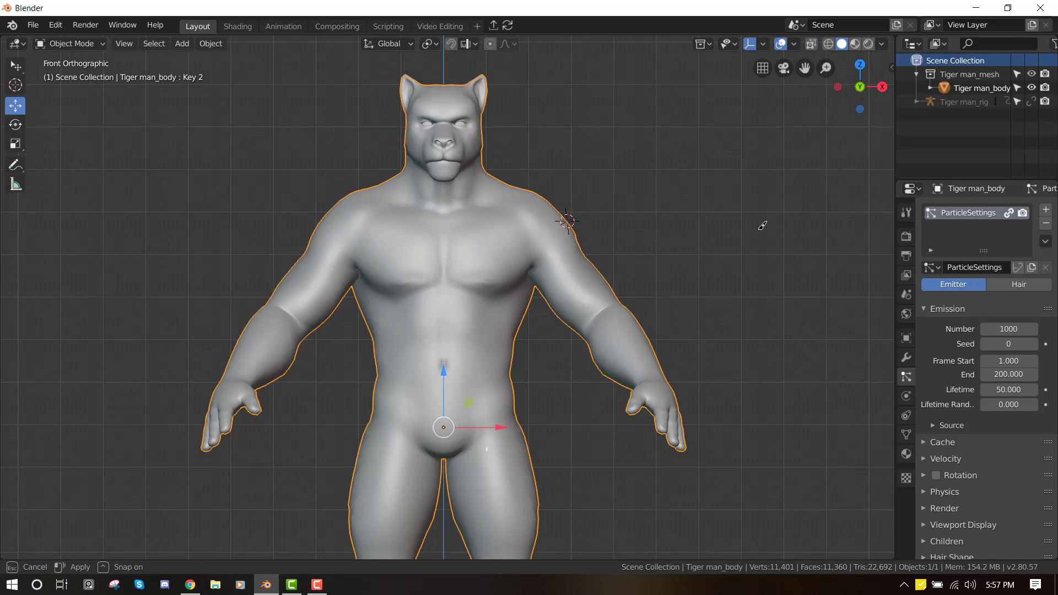
drag(762, 226, 760, 225)
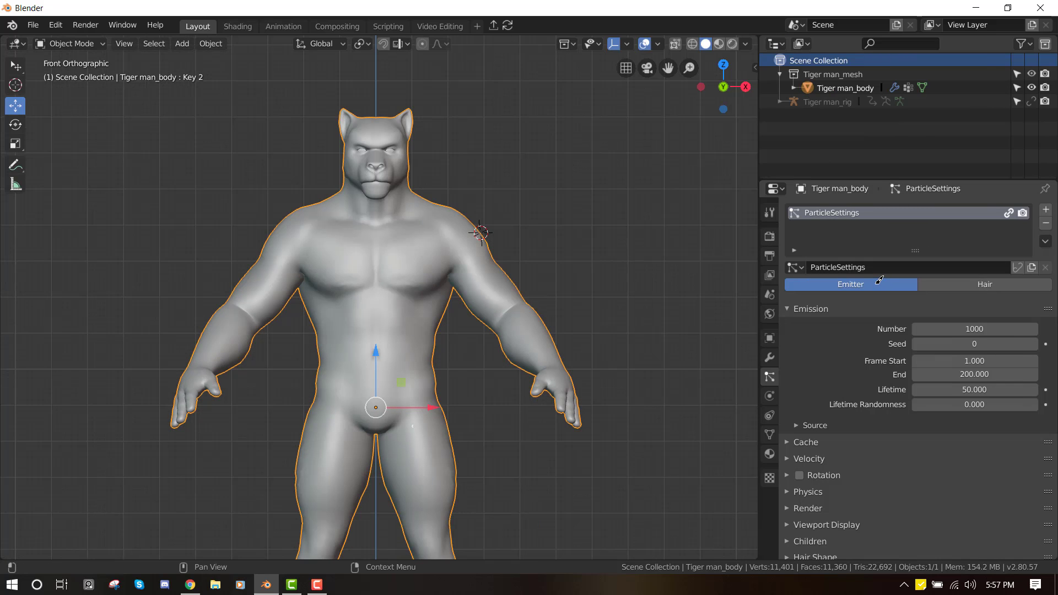
click(954, 286)
middle_drag(492, 319, 477, 331)
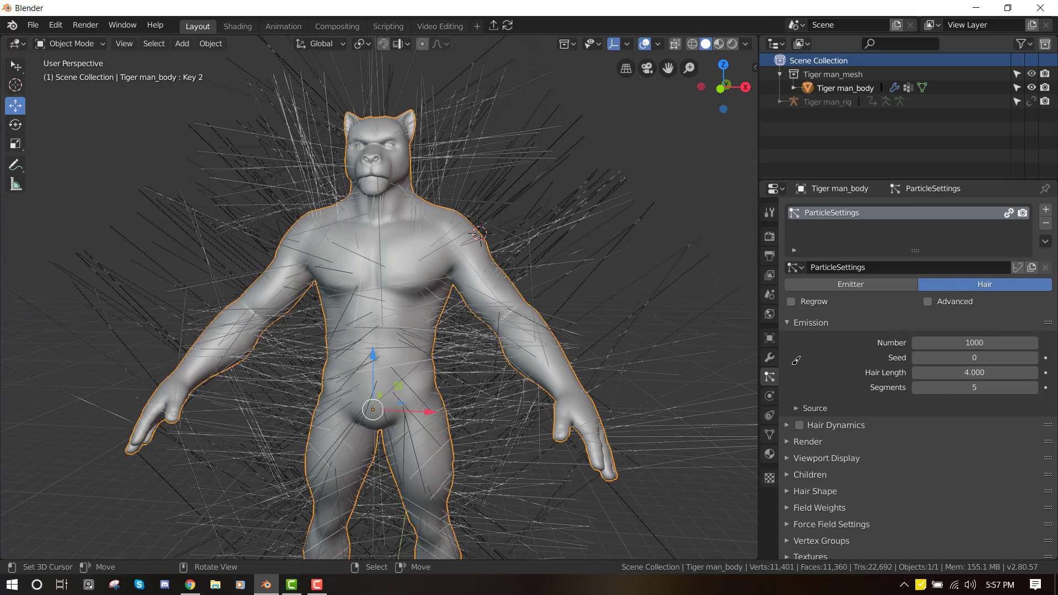
Add a second material slot to the body with a new material named hair.
click(769, 453)
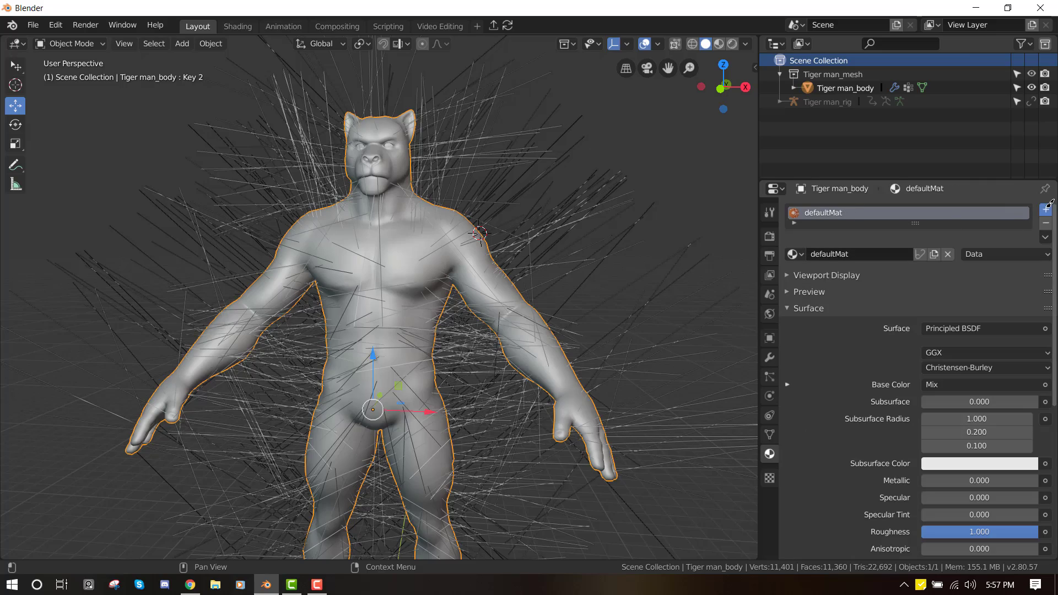
click(1042, 208)
click(859, 285)
double_click(858, 286)
text(hair)
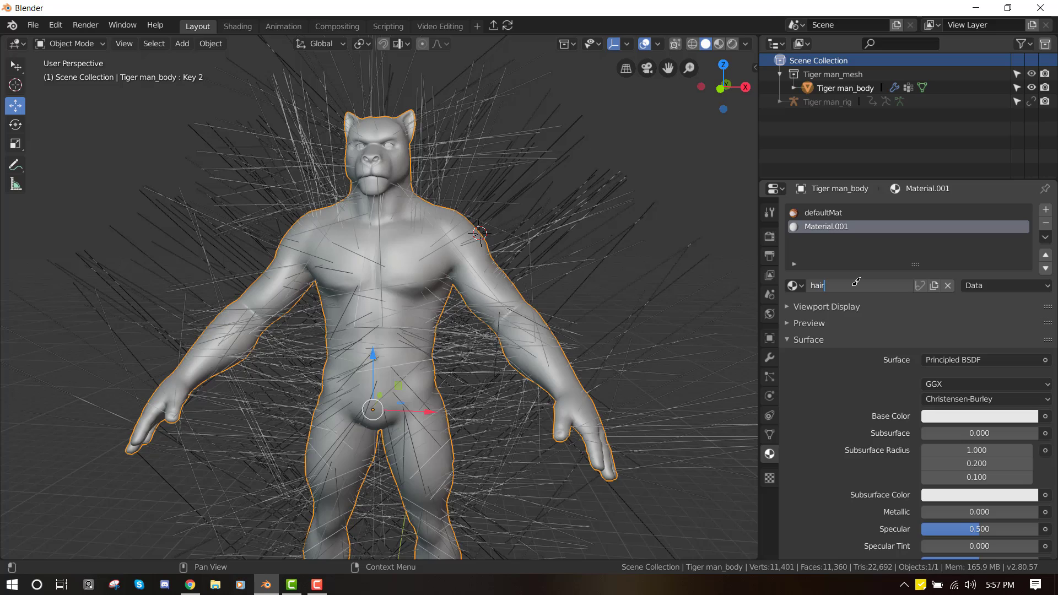
key(Return)
Set the hair material's viewport display colour to red.
click(826, 306)
click(986, 327)
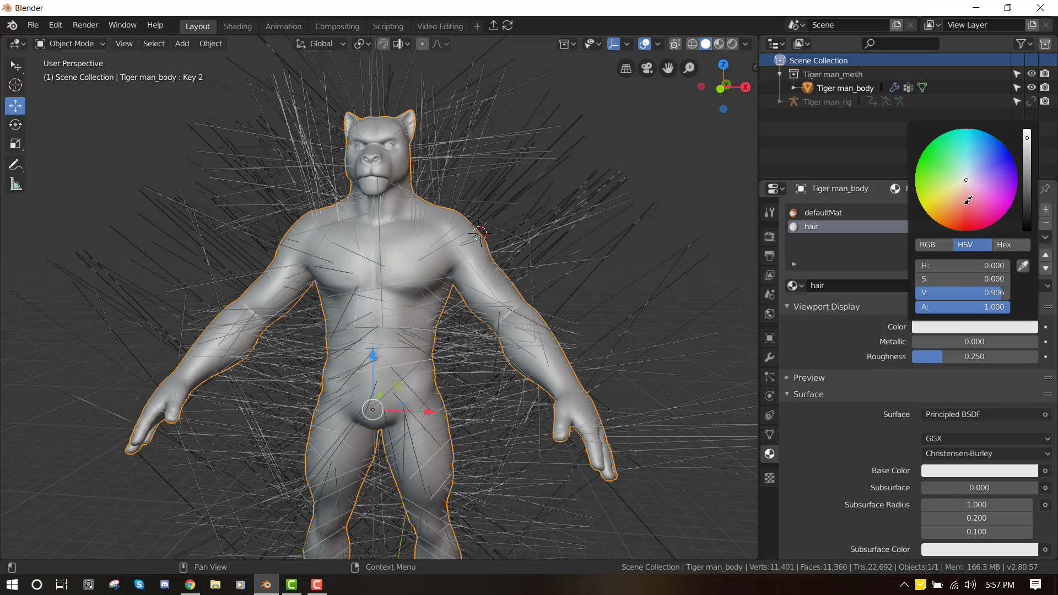
click(968, 206)
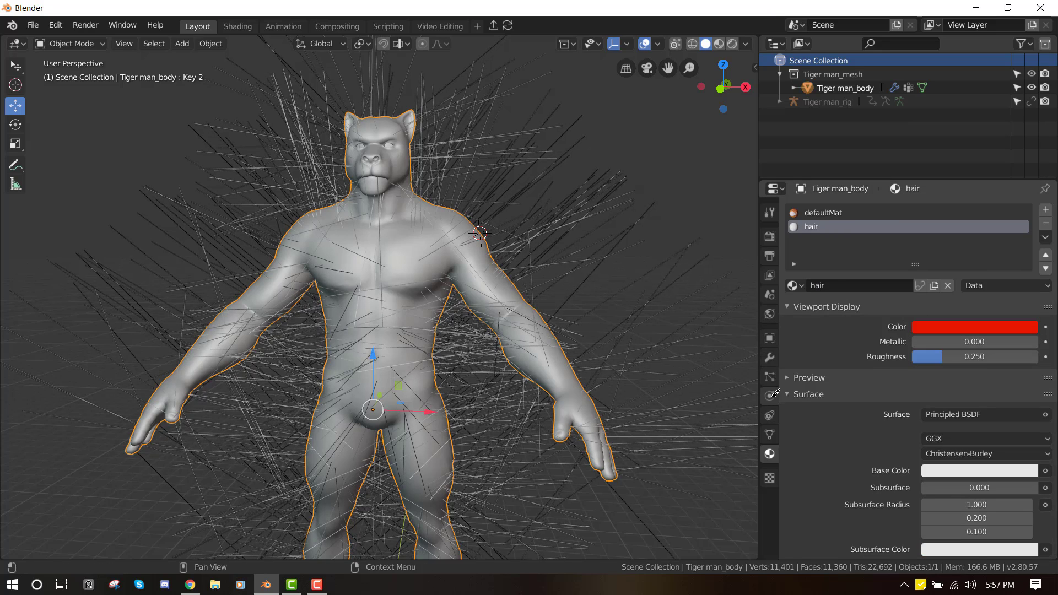
Assign the hair material to the particle system in its render settings.
click(770, 377)
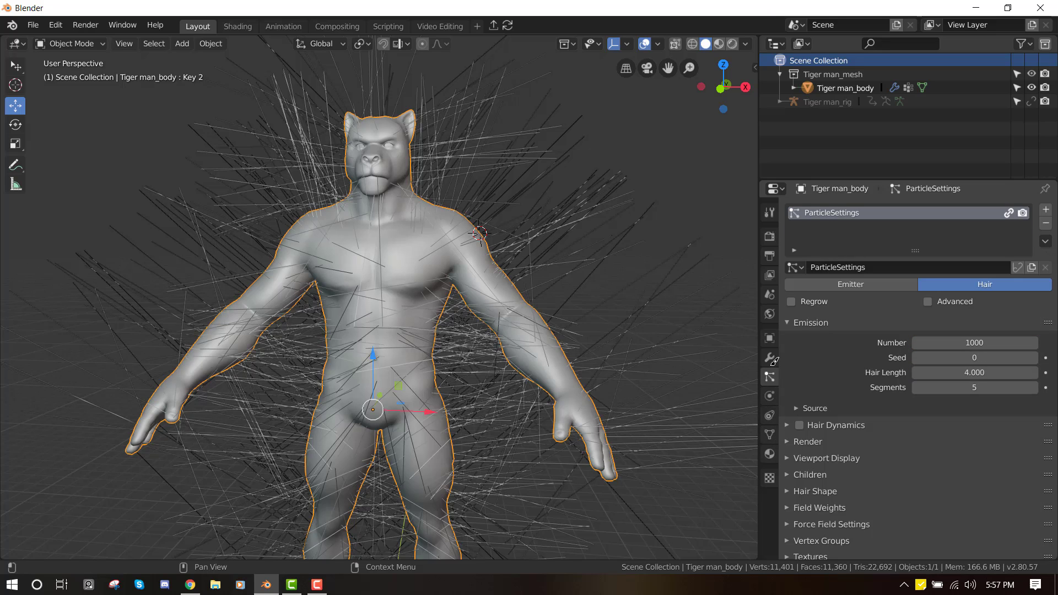
scroll(907, 426, down, 1)
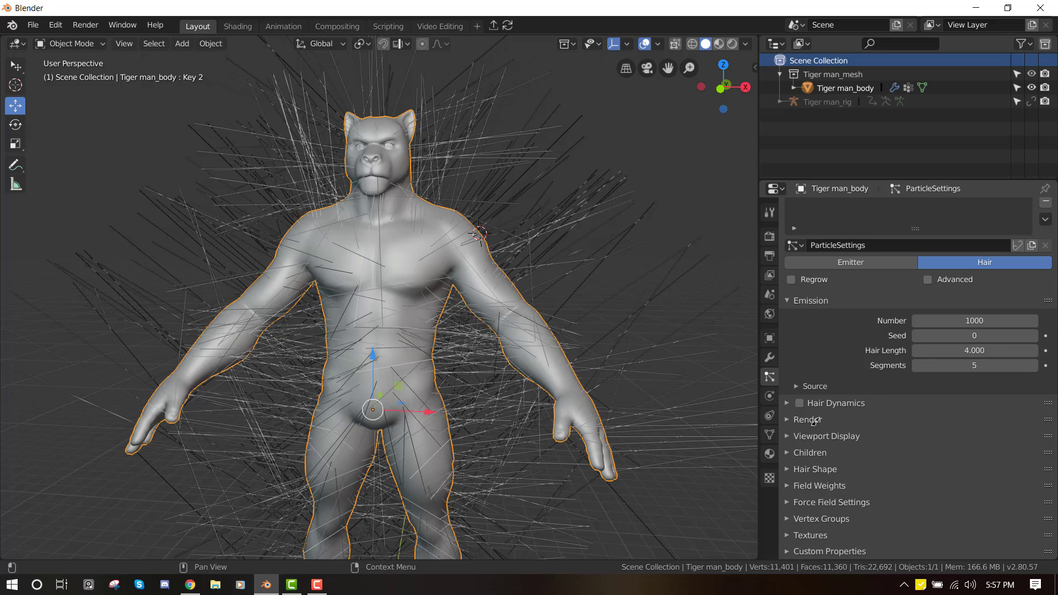
click(813, 419)
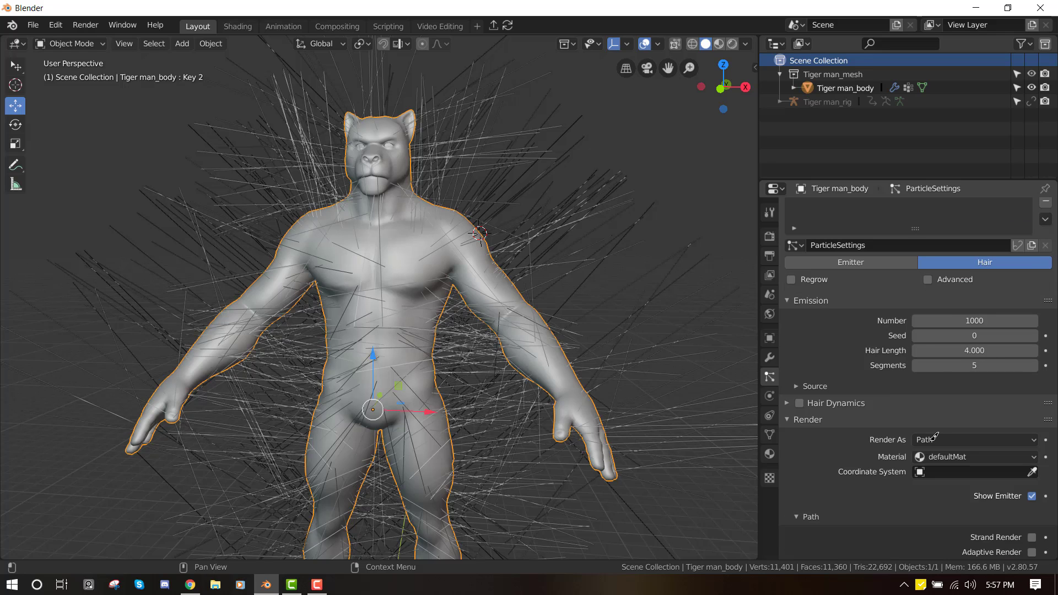
click(970, 455)
click(943, 482)
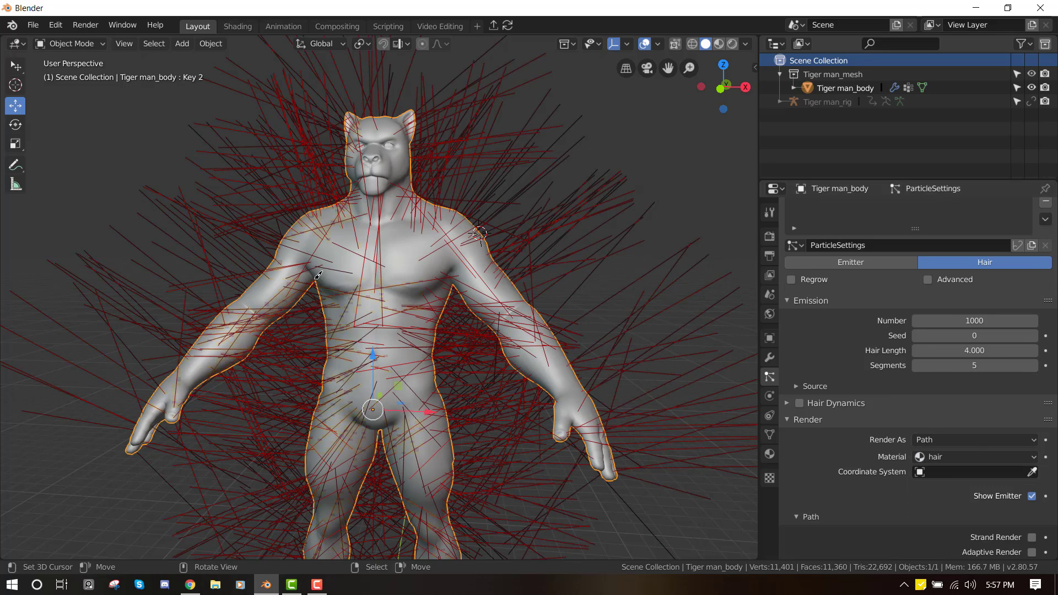
middle_drag(323, 274, 407, 264)
scroll(407, 264, down, 4)
click(803, 416)
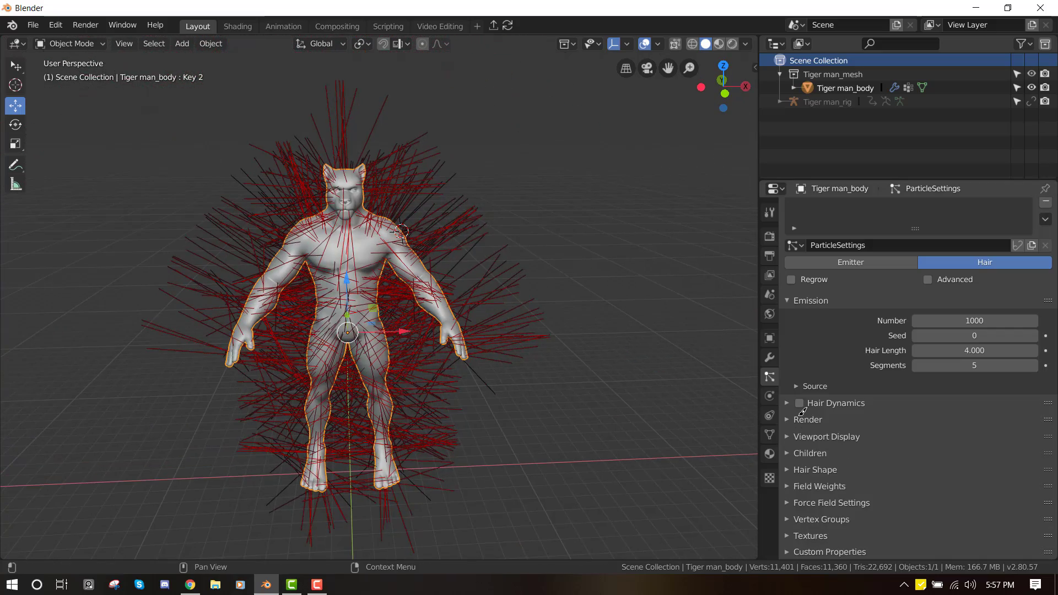
Set the particle system's hair length to 0.15.
key(KP_1)
scroll(496, 319, up, 5)
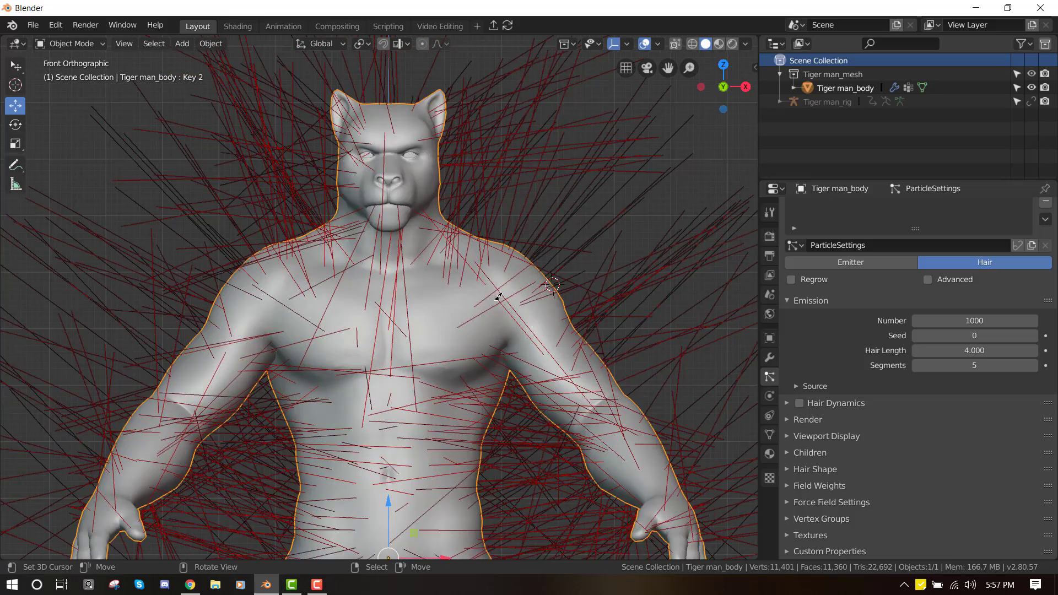
scroll(496, 294, down, 5)
middle_drag(496, 293, 399, 274)
scroll(399, 274, up, 4)
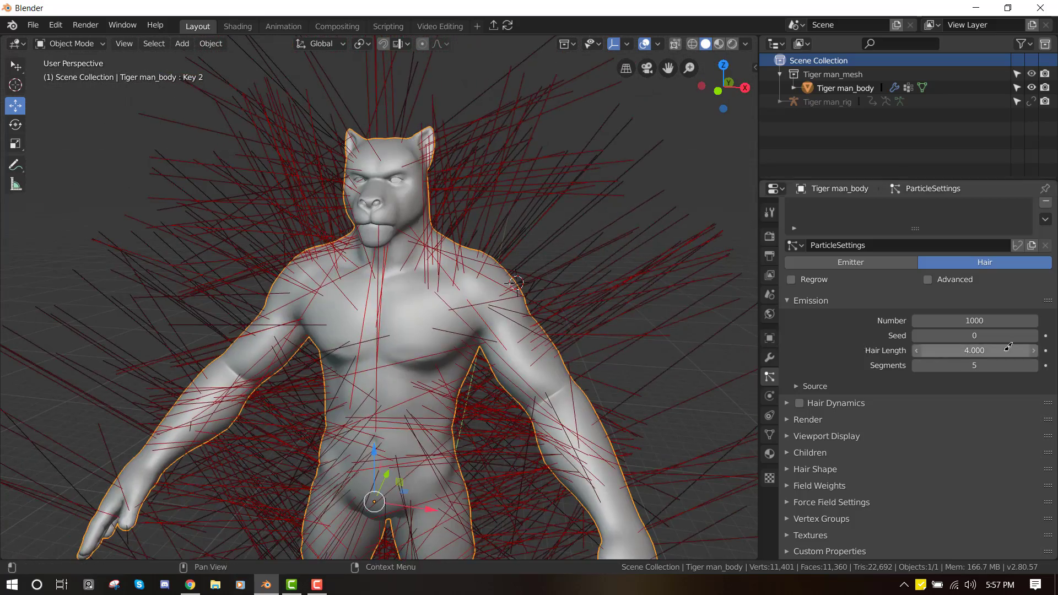
click(1004, 349)
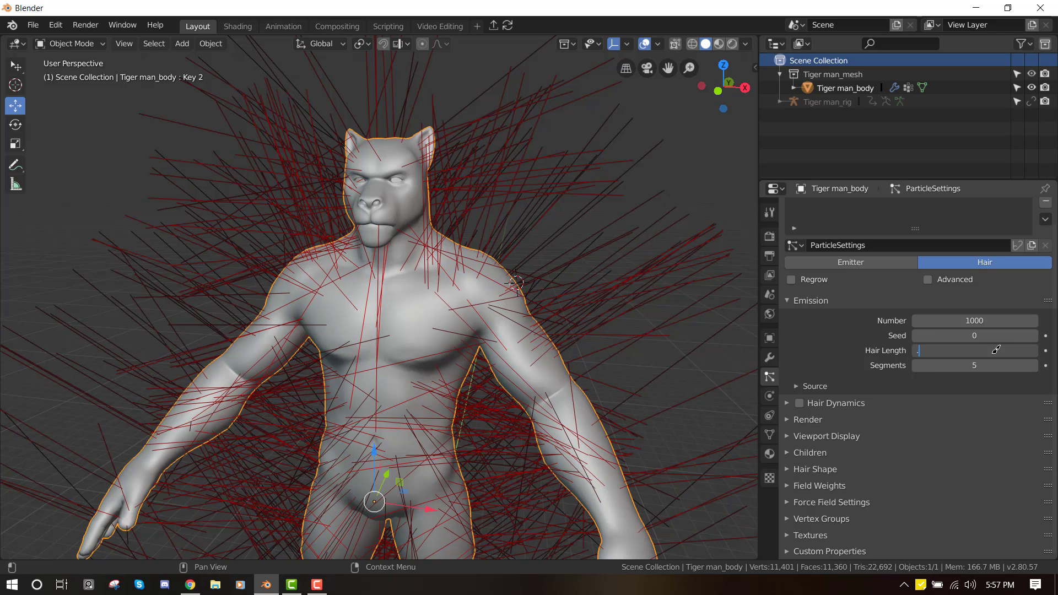
key(Return)
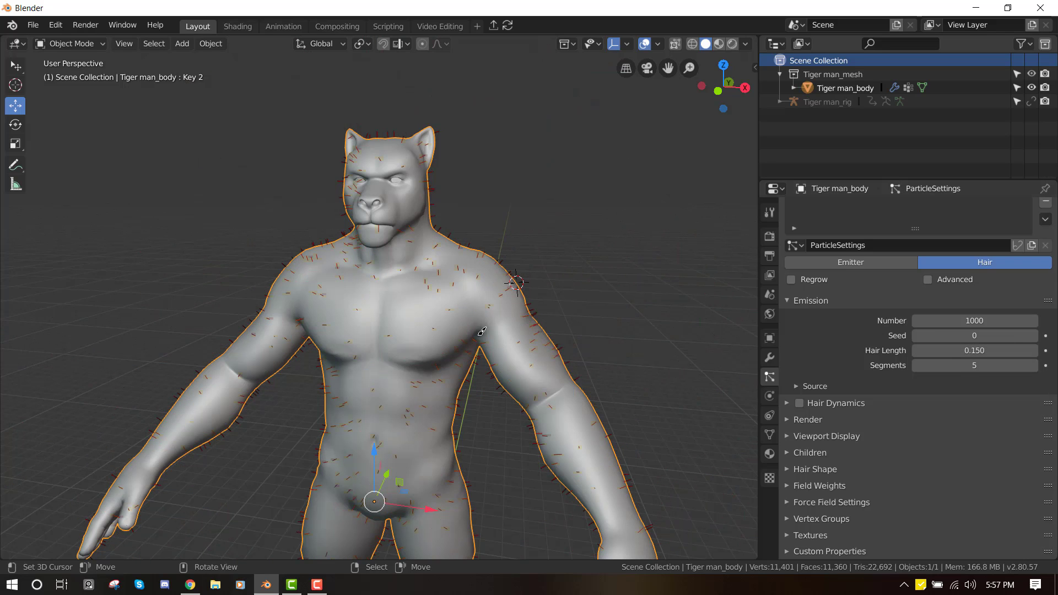
Set the particle system's hair length to 0.2.
scroll(491, 331, up, 3)
key(alt+a)
middle_drag(491, 330, 563, 323)
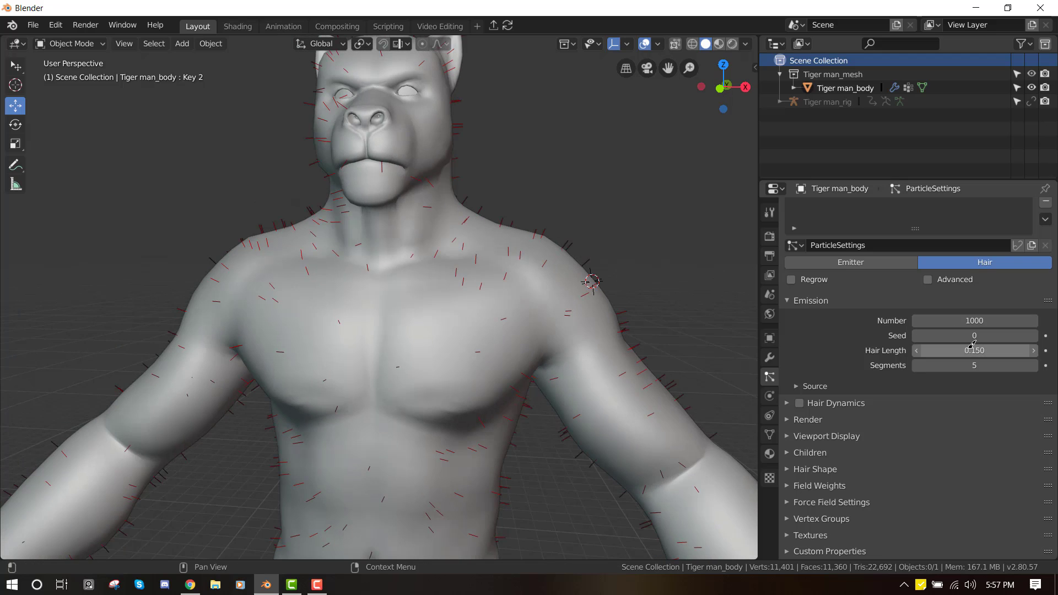
click(972, 347)
text(.2)
key(Return)
key(KP_1)
scroll(510, 308, down, 1)
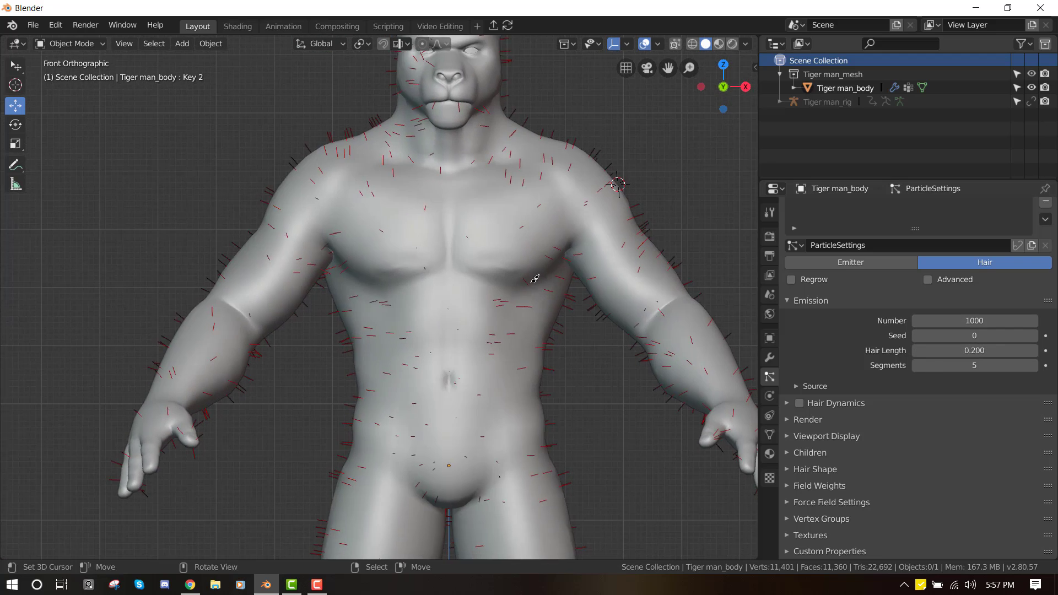
Apply the tiger man body's rotation and scale, and reset its origin.
right_click(509, 269)
scroll(551, 278, down, 3)
key(ctrl+a)
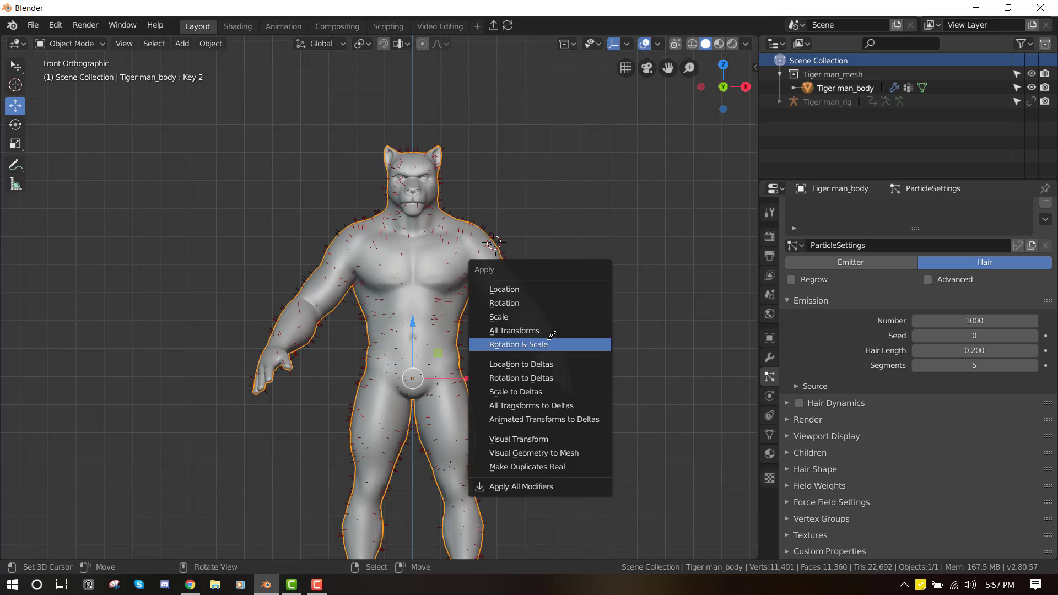
click(550, 342)
right_click(573, 298)
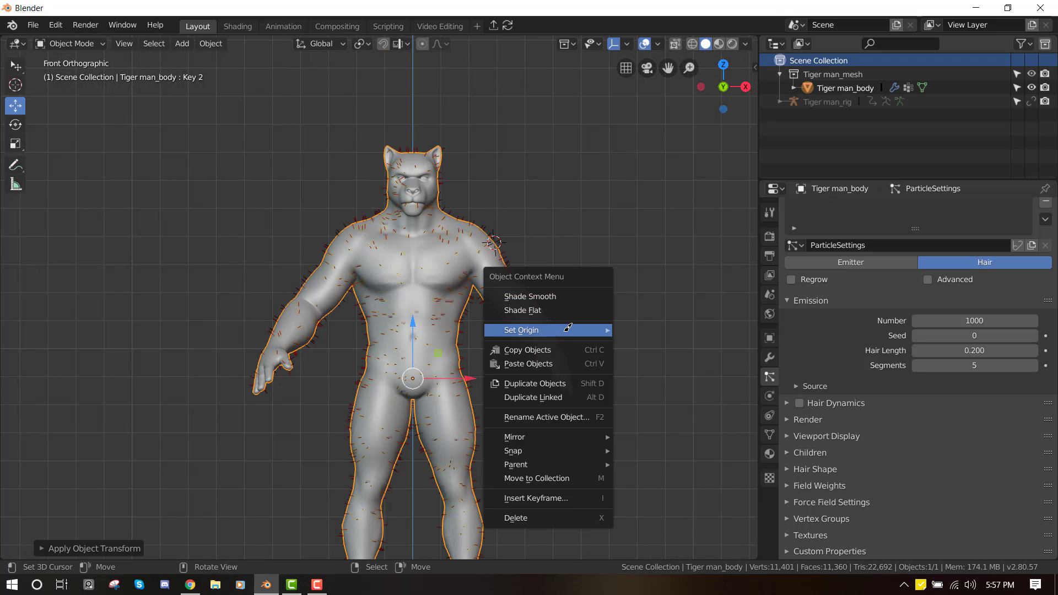
mouse_move(569, 329)
click(639, 345)
Set the particle system's hair Number to 0.
scroll(463, 314, up, 4)
key(alt+a)
middle_drag(468, 313, 425, 321)
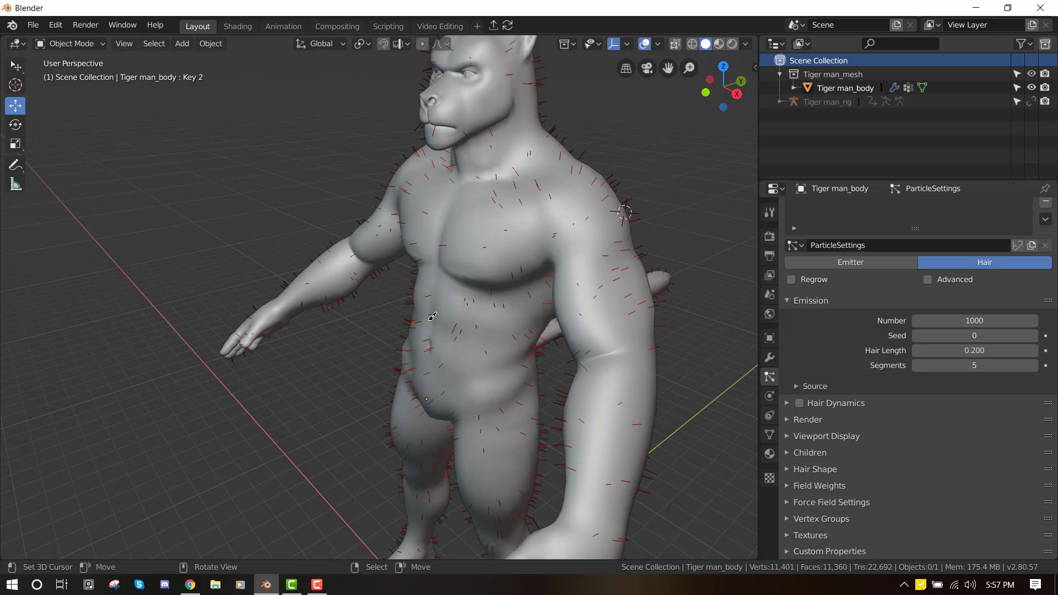
key(KP_1)
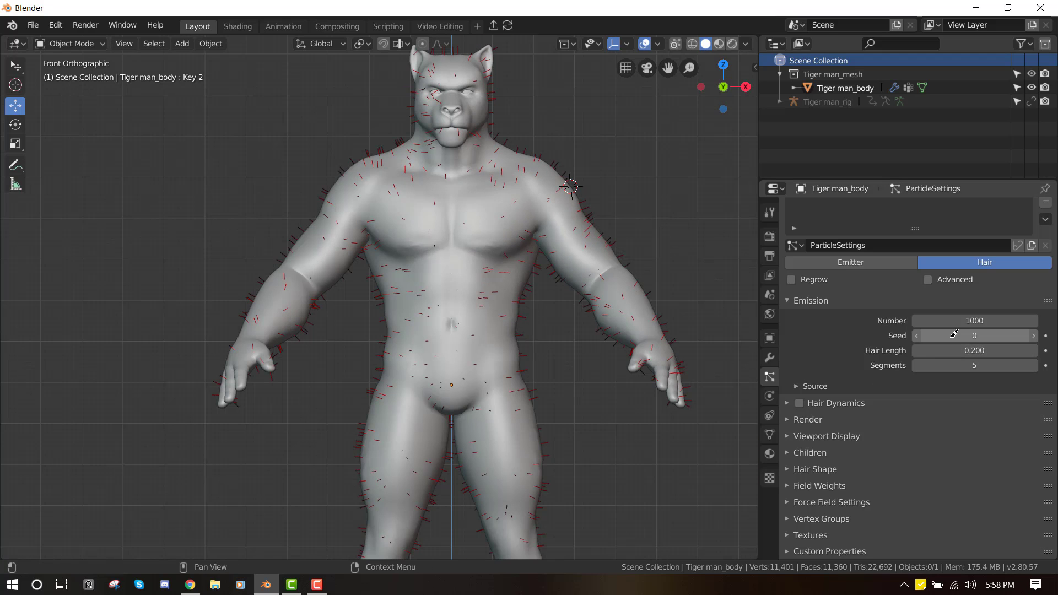
click(974, 315)
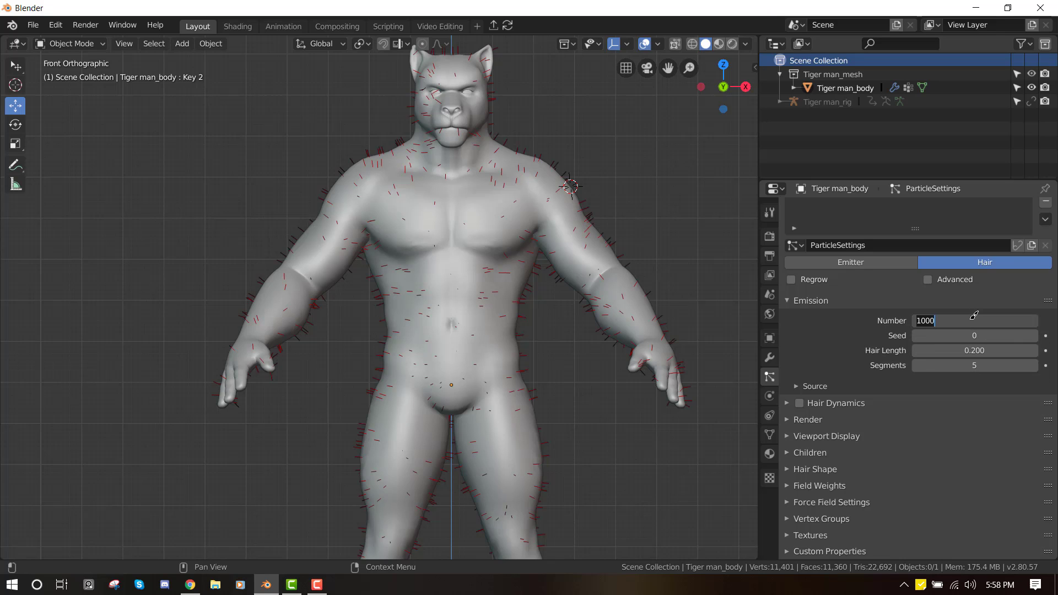
key(Return)
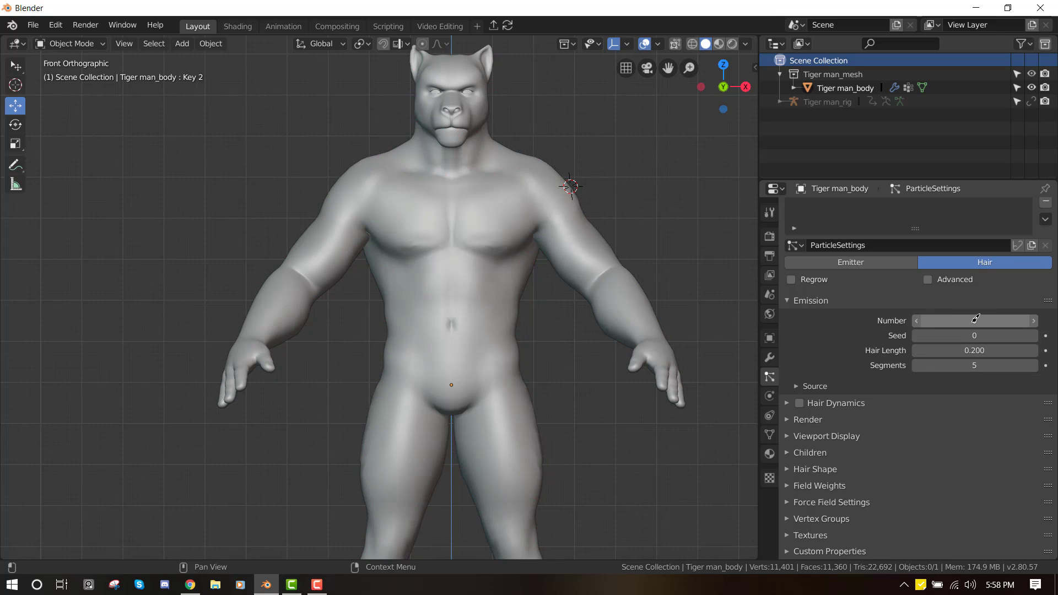
Select the tiger man body and switch it to Particle Edit mode.
click(539, 268)
key(ctrl+Tab)
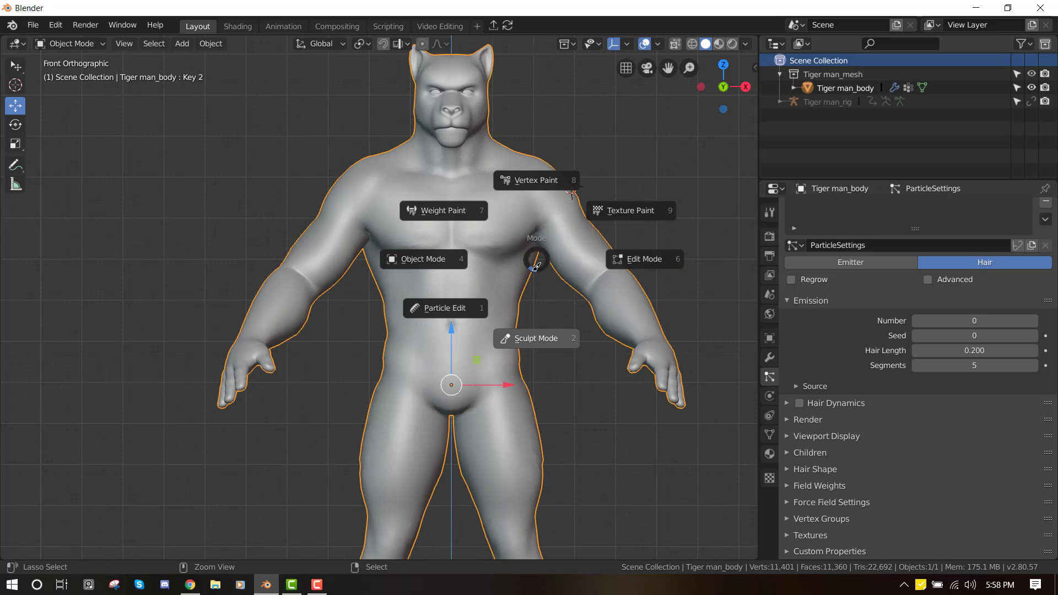
click(71, 43)
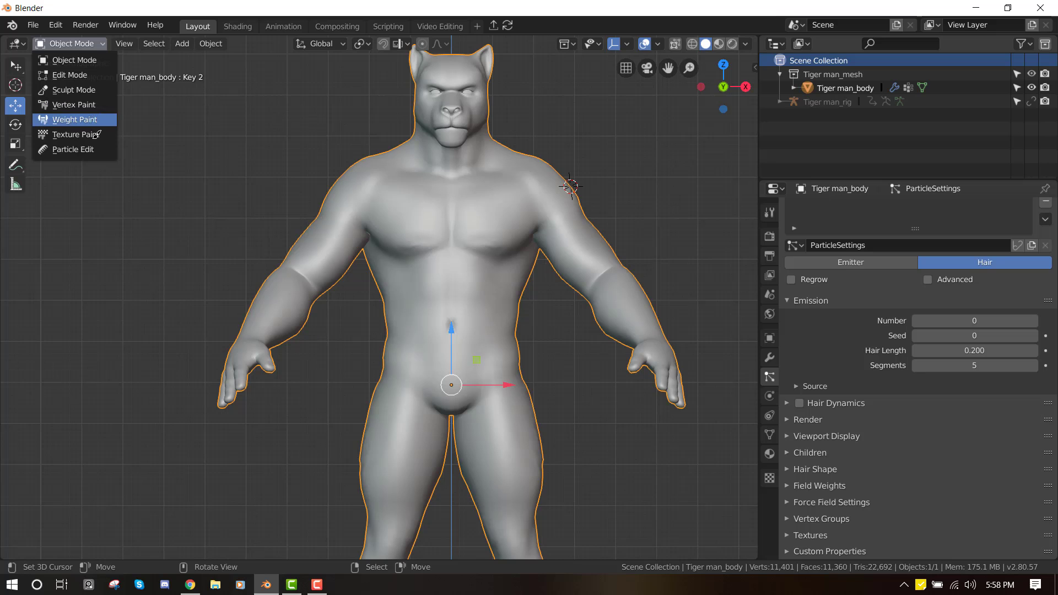
key(Return)
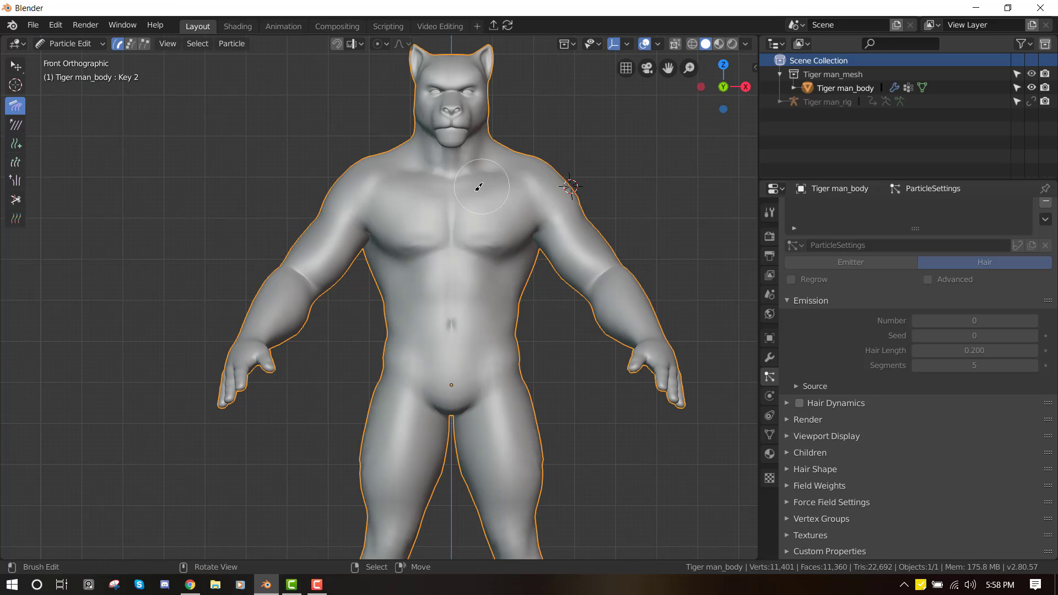
Enlarge the particle brush and choose the Add brush with the body in front view.
mouse_move(472, 189)
middle_down()
mouse_move(465, 199)
mouse_move(496, 208)
middle_up()
scroll(495, 207, up, 3)
key(f)
click(542, 209)
key(KP_1)
click(16, 143)
Try adding hairs on one side of the chest and over the shoulder, and undo the strokes.
mouse_move(600, 182)
mouse_down()
mouse_move(576, 160)
mouse_move(562, 242)
mouse_up()
scroll(563, 242, down, 2)
middle_drag(566, 245, 506, 247)
drag(505, 171, 556, 155)
middle_drag(557, 155, 595, 193)
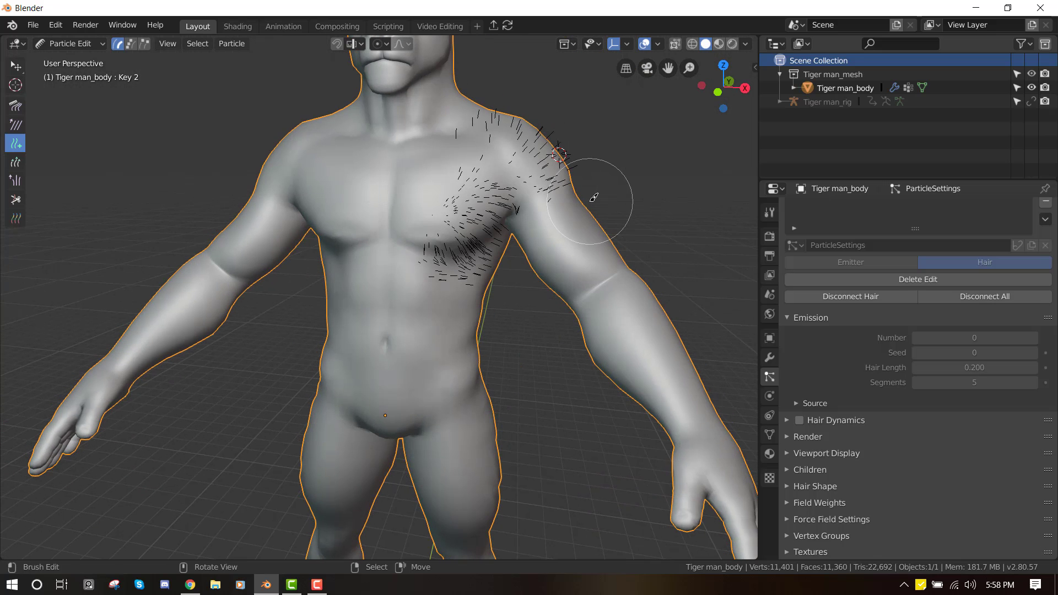
key(ctrl+z)
key(ctrl+z)
Try another Add stroke of hairs across the chest and undo it.
scroll(491, 211, up, 2)
middle_drag(481, 217, 461, 247)
mouse_move(428, 204)
mouse_down()
mouse_move(449, 146)
mouse_move(416, 141)
mouse_move(366, 166)
mouse_move(333, 157)
mouse_move(353, 270)
mouse_up()
middle_drag(353, 270, 439, 181)
key(ctrl+z)
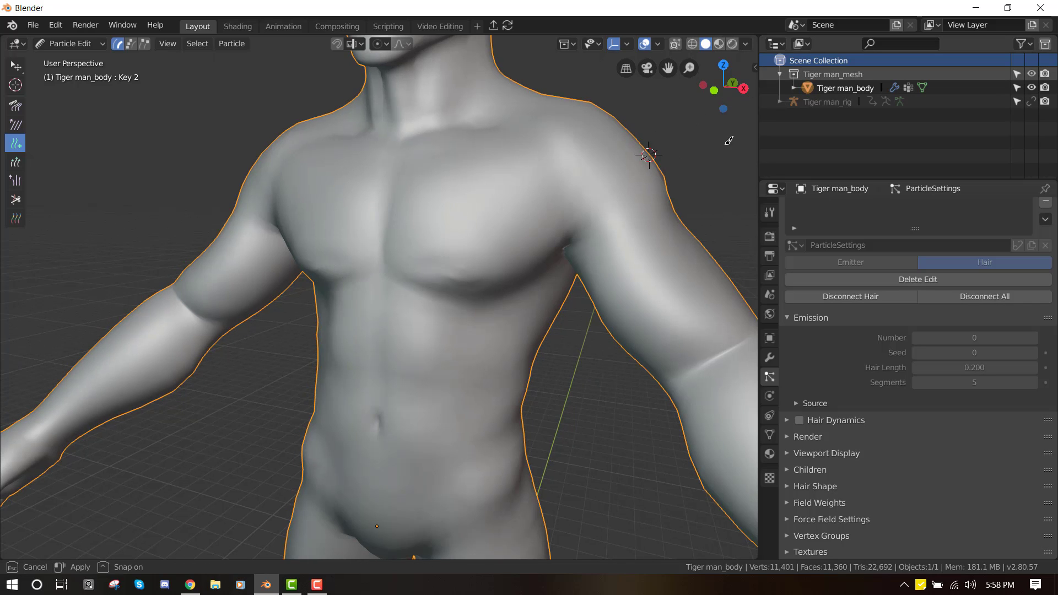
Turn on X Mirror for particle editing, test it with hairs on one pectoral, and undo the test hairs.
click(1032, 44)
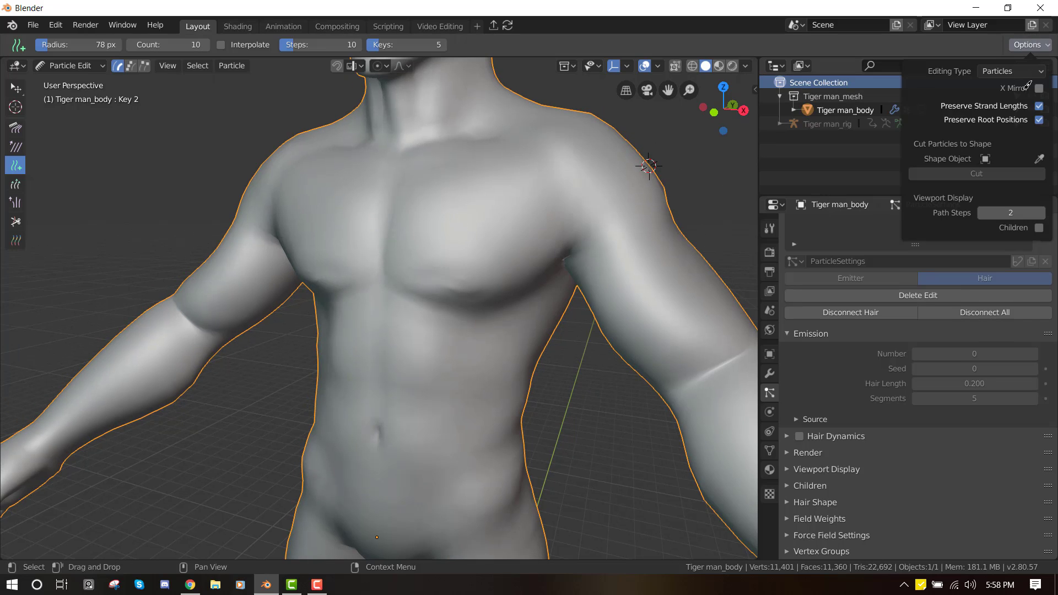
key(KP_1)
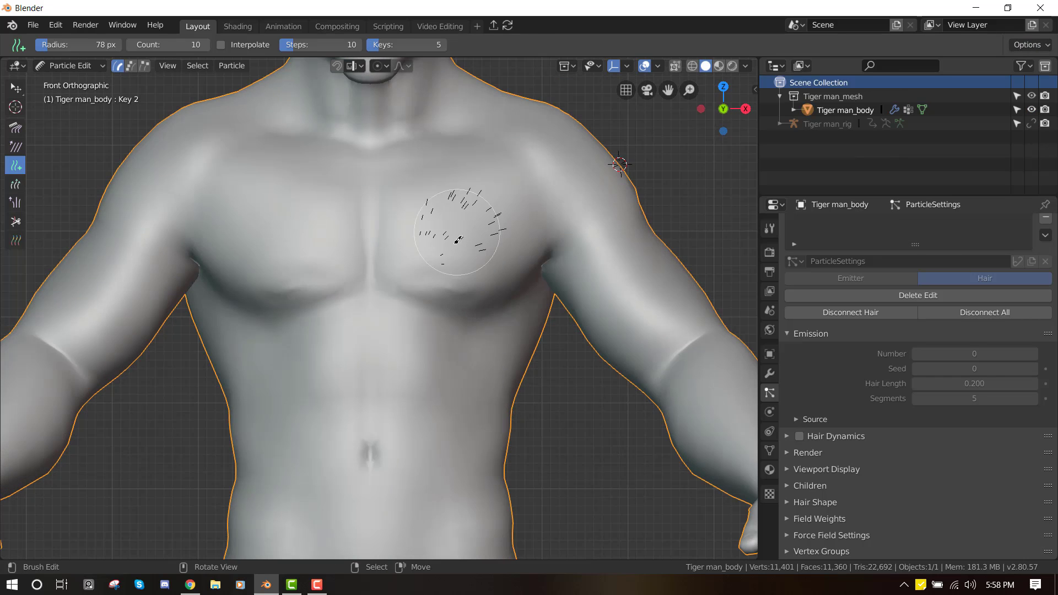
mouse_move(456, 246)
middle_down()
mouse_move(496, 231)
mouse_move(506, 247)
mouse_move(491, 270)
mouse_move(423, 263)
mouse_move(460, 263)
middle_up()
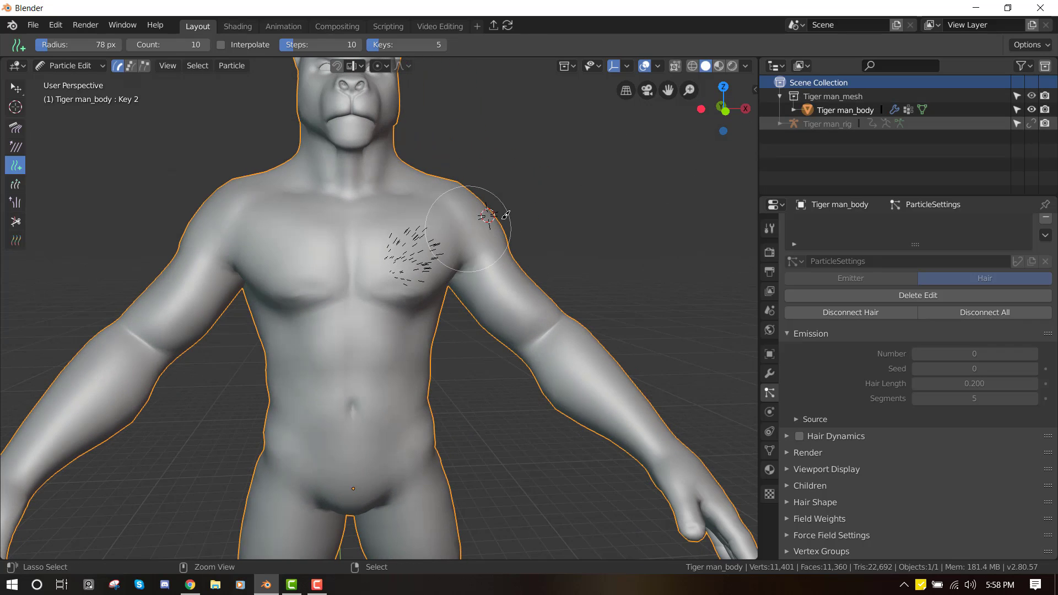
key(ctrl+z)
Enable X Mirror and Topology Mirror in the body's Edit Mode options and return to Particle Edit mode.
middle_drag(409, 240, 404, 237)
key(Tab)
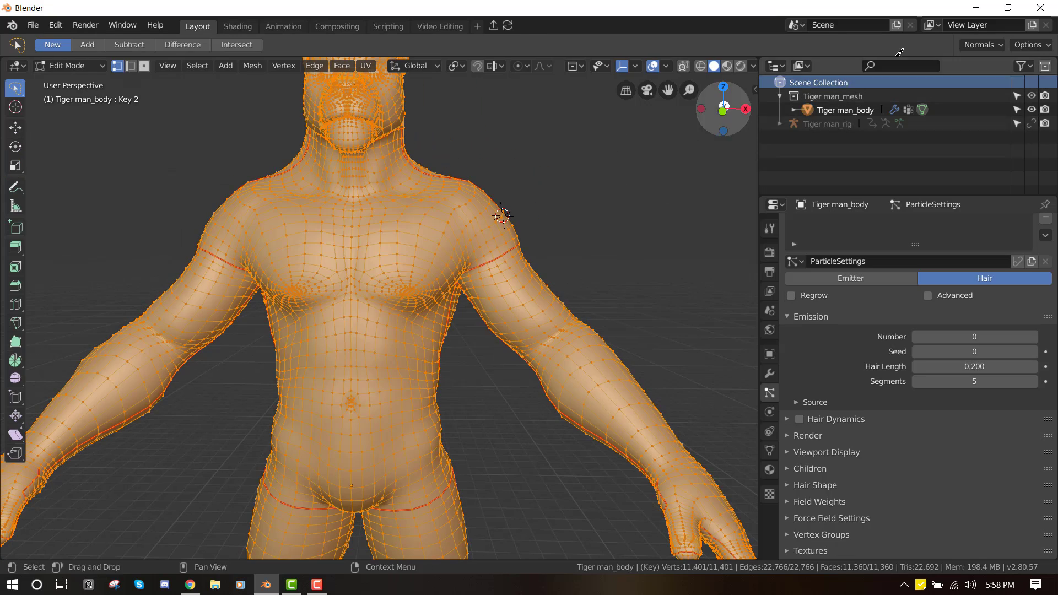
click(1028, 44)
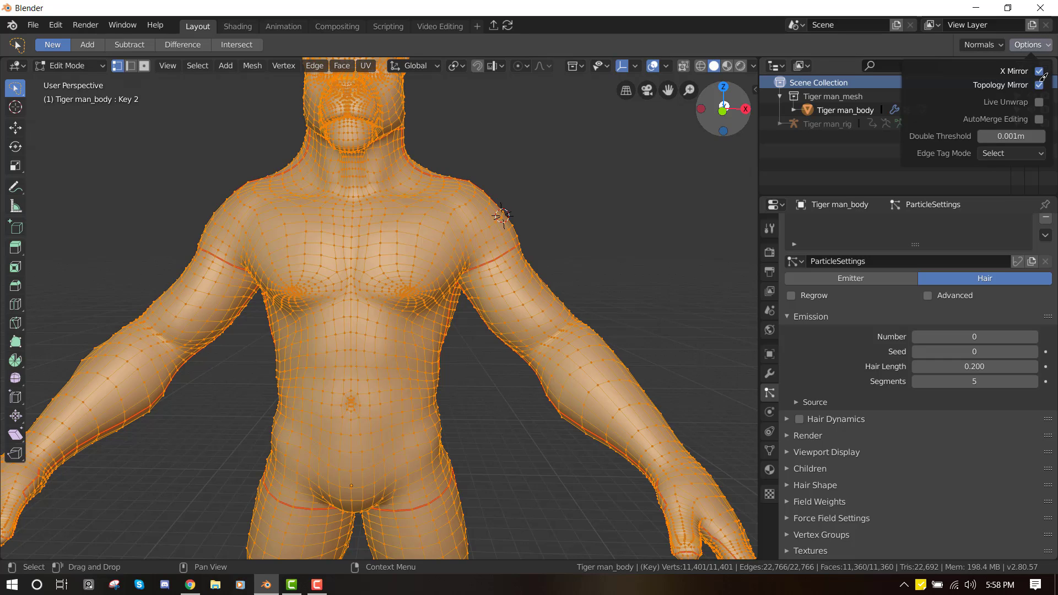
key(Tab)
Try adding mirrored hairs over both pectorals with the Add brush.
mouse_move(436, 266)
mouse_down()
mouse_move(427, 238)
mouse_move(416, 298)
mouse_up()
middle_drag(416, 297, 388, 226)
key(KP_1)
scroll(545, 297, down, 2)
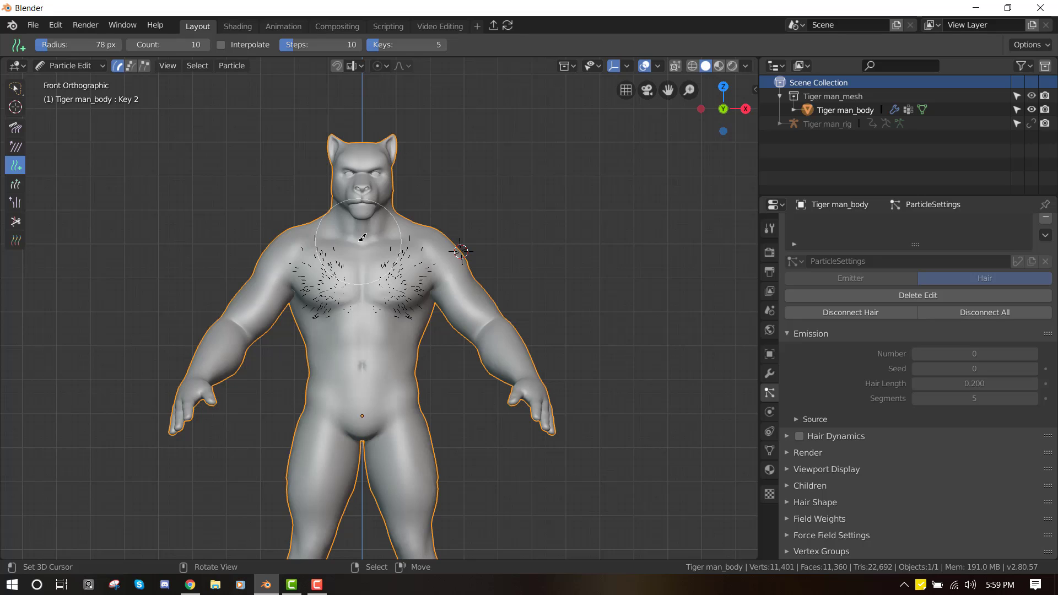
scroll(397, 232, up, 3)
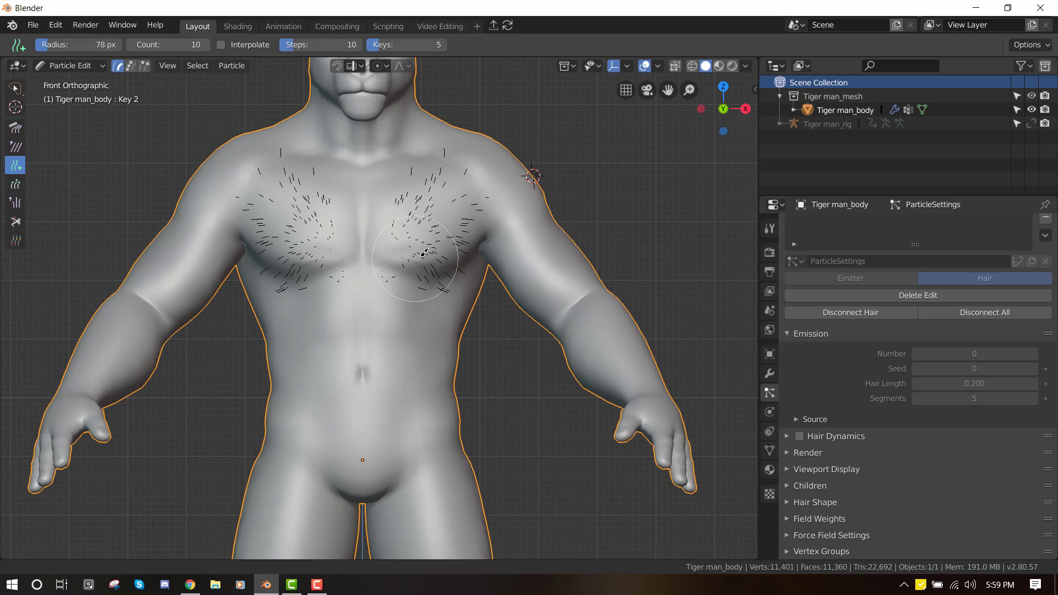
Discard the painted hair edit in Object Mode and return to Particle Edit mode in front view.
key(ctrl+Tab)
middle_drag(420, 214, 413, 196)
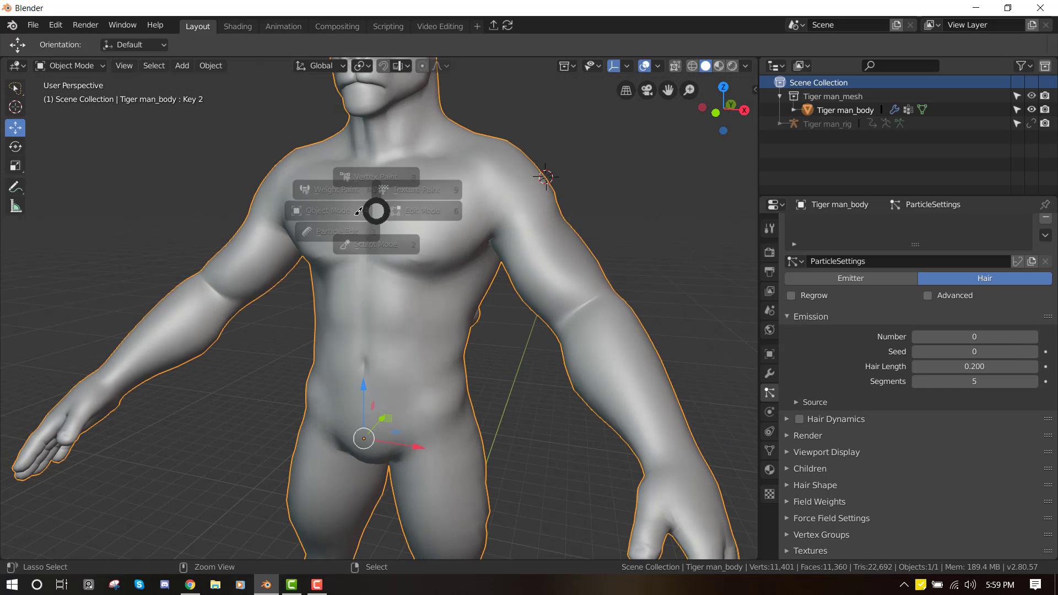
key(ctrl+Tab)
click(284, 259)
key(KP_1)
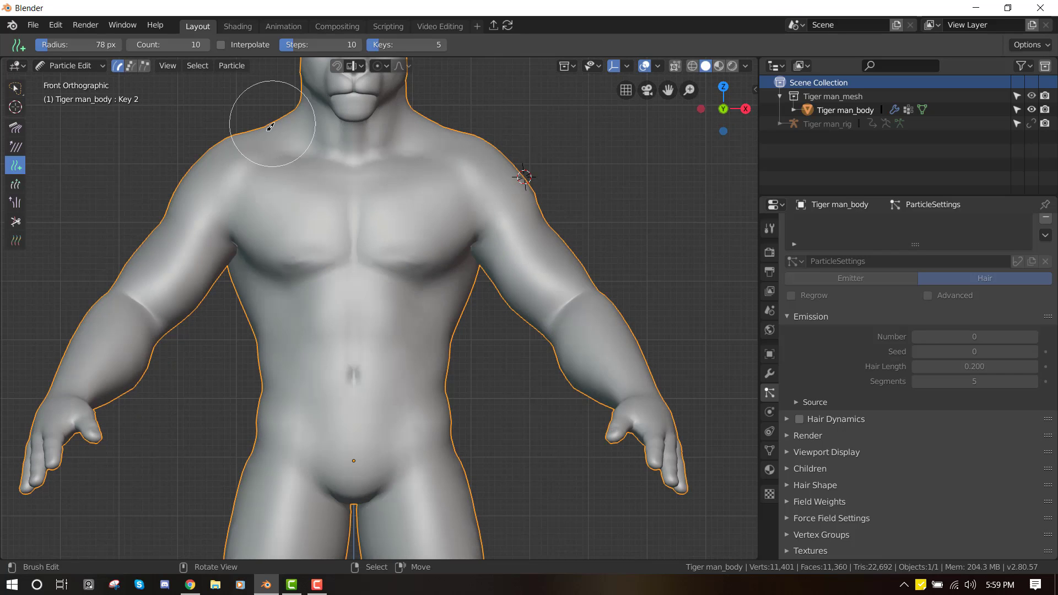
Set the Add brush to Count 3, Steps 5 and a radius of 116 px.
scroll(309, 165, up, 2)
click(166, 45)
text(3)
key(Return)
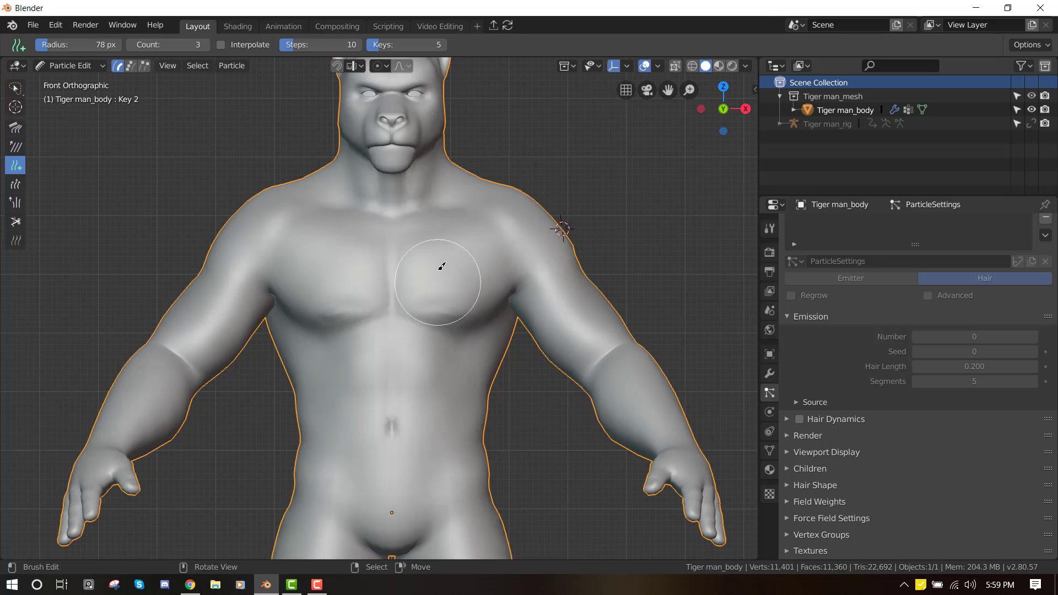
scroll(460, 256, up, 1)
key(f)
click(488, 259)
middle_drag(458, 187, 395, 144)
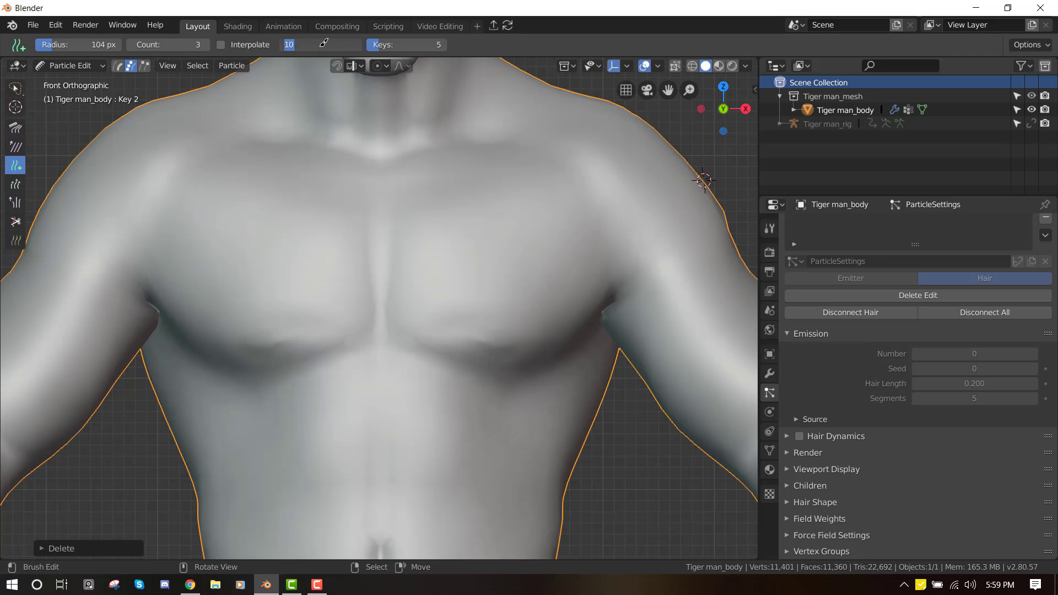
key(Escape)
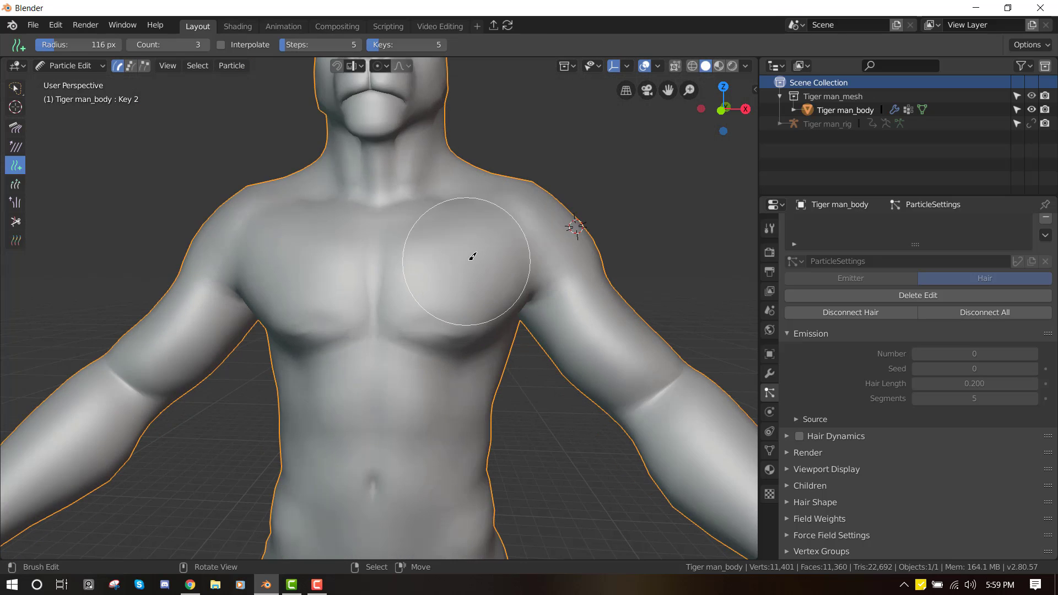
Add mirrored hairs across the upper chest and comb them downward with the Comb brush at 110 px radius.
key(KP_1)
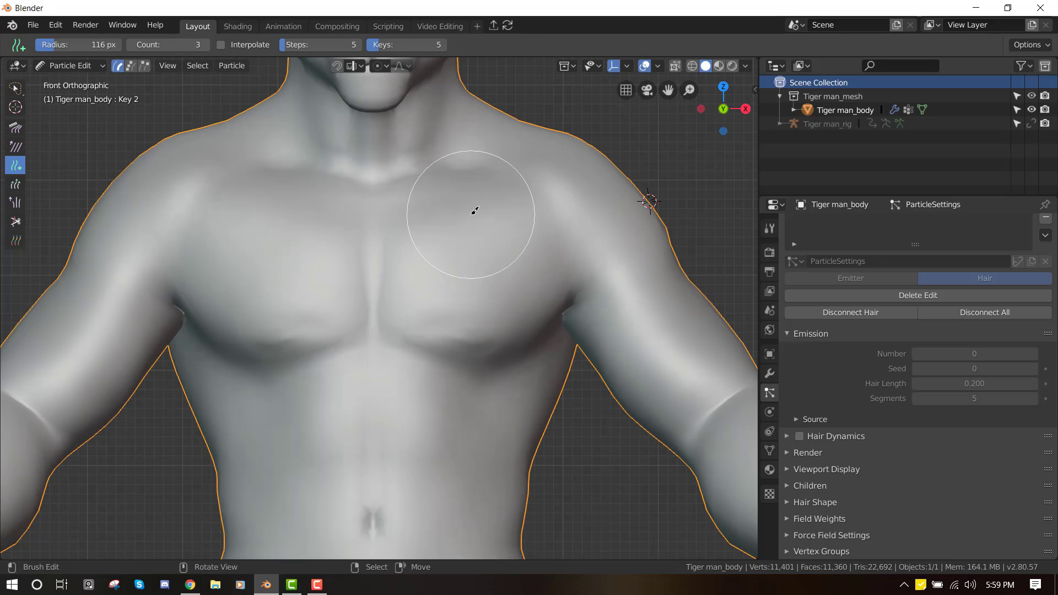
drag(472, 213, 464, 234)
key(shift+space)
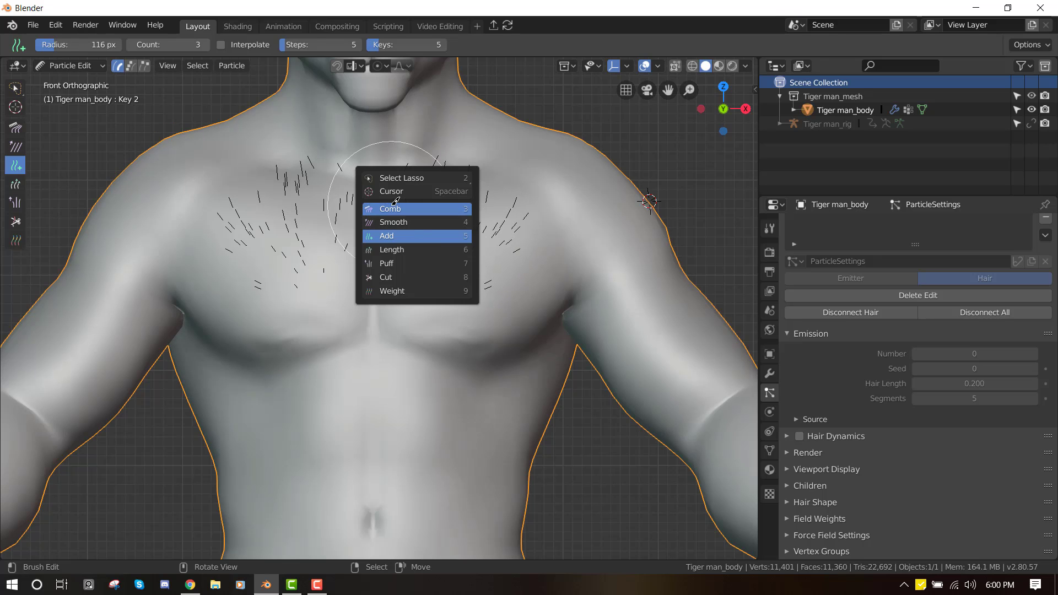
click(395, 208)
middle_drag(508, 224, 485, 237)
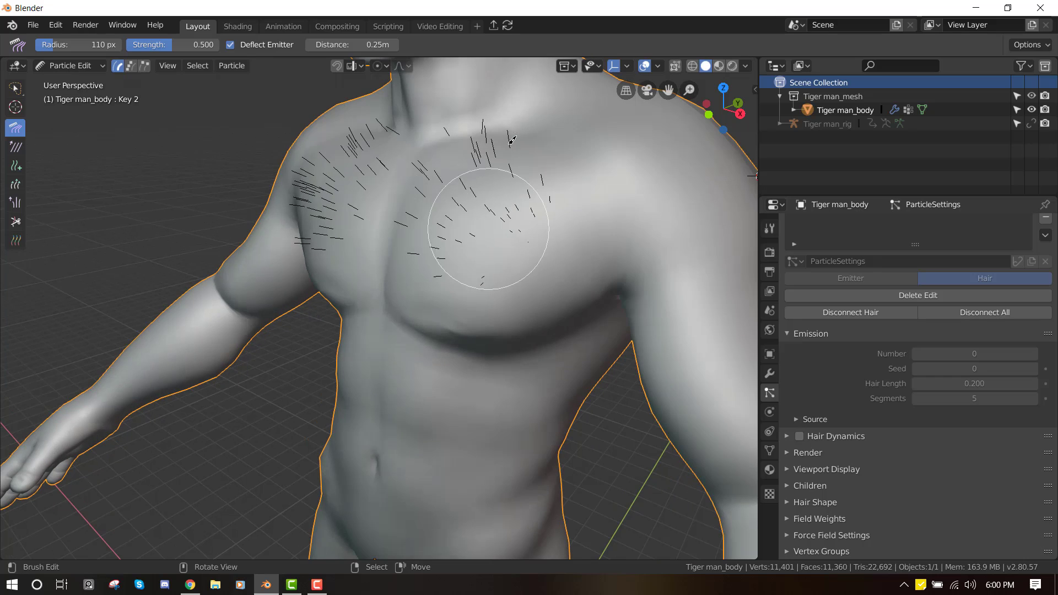
mouse_move(512, 138)
mouse_down()
mouse_move(507, 166)
mouse_move(449, 248)
mouse_move(448, 127)
mouse_up()
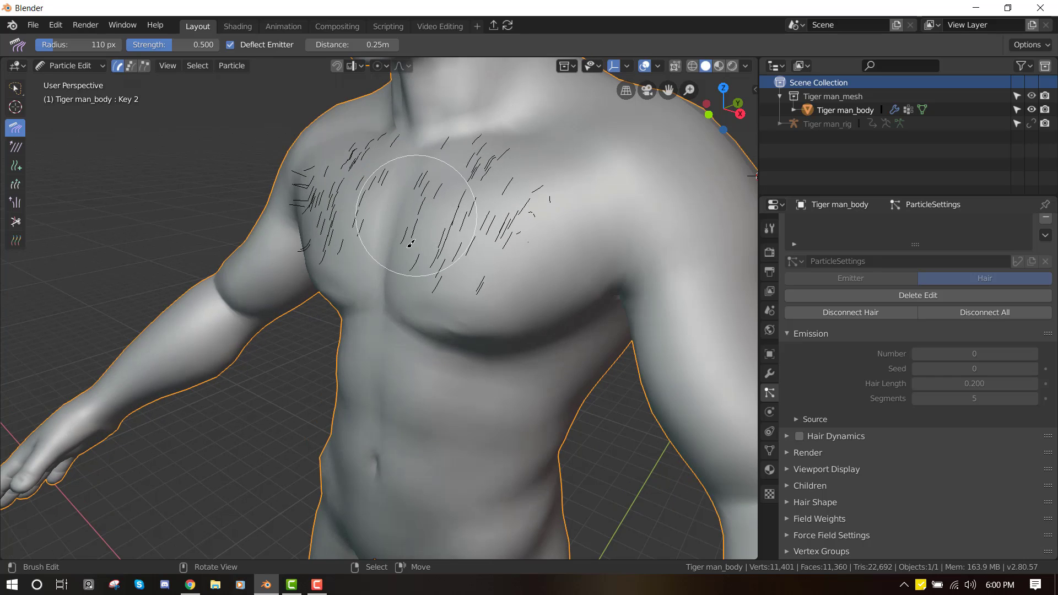
mouse_move(473, 216)
mouse_down()
mouse_move(532, 197)
mouse_move(485, 257)
mouse_move(493, 292)
mouse_up()
middle_drag(493, 292, 425, 130)
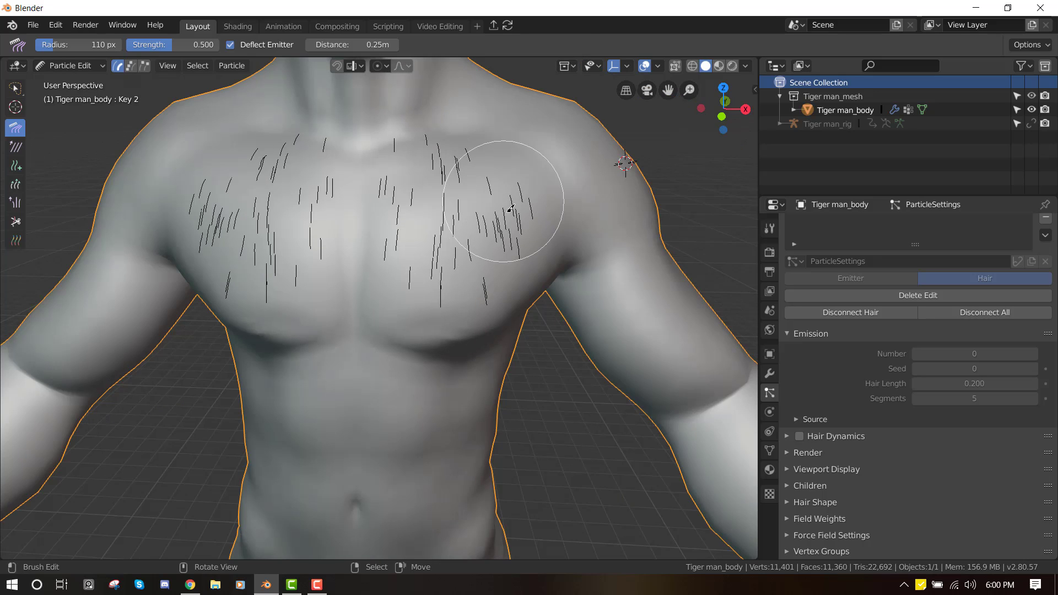
Switch back to the Add brush and turn on Interpolate.
key(ctrl+Tab)
key(Escape)
key(shift+space)
click(439, 241)
middle_drag(439, 237, 430, 170)
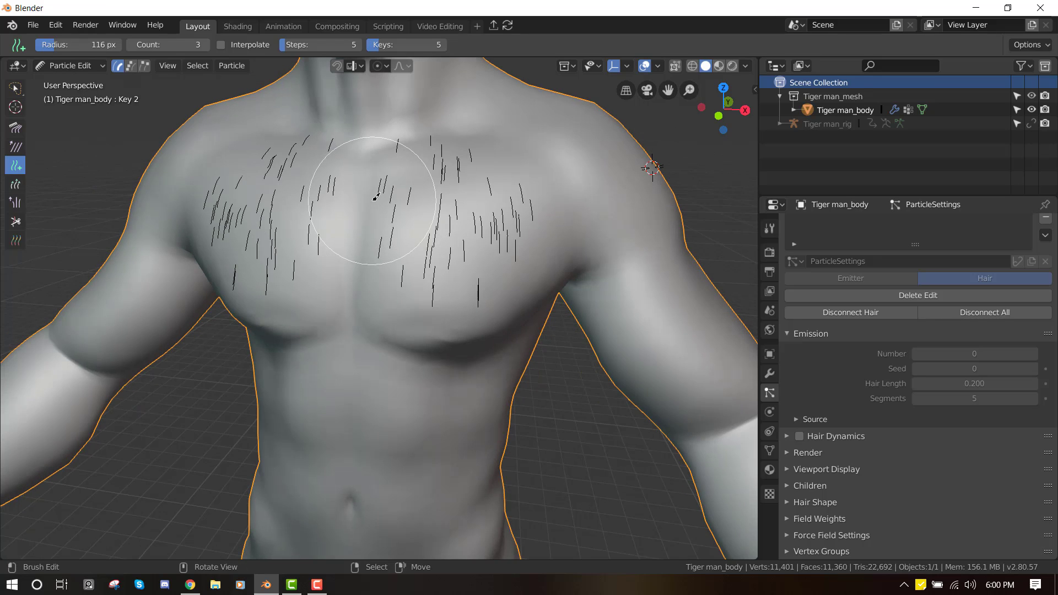
middle_drag(407, 204, 266, 84)
click(230, 42)
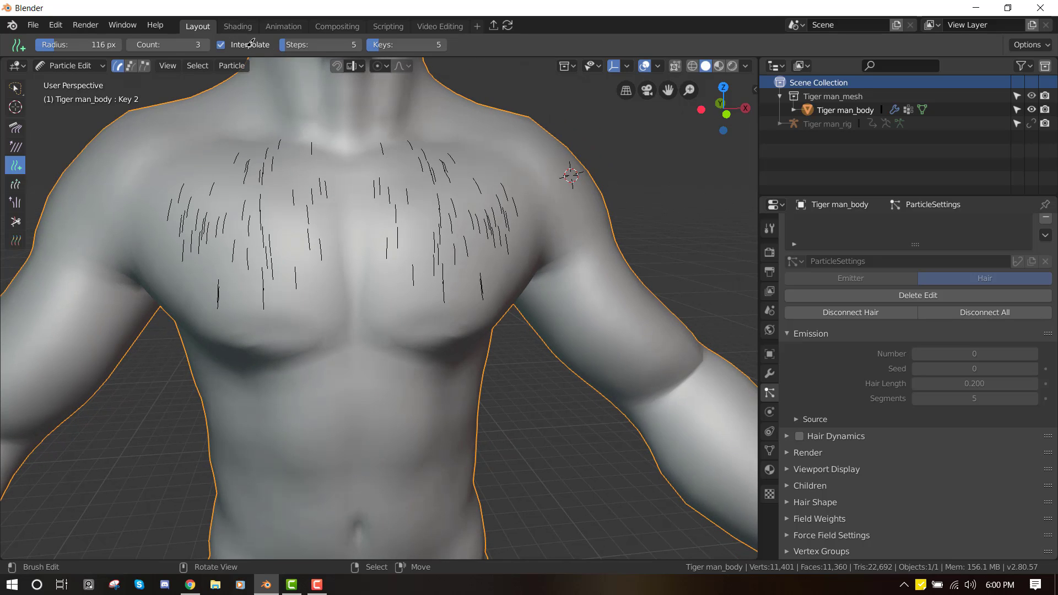
Fill both pectorals and the centre of the chest with interpolated mirrored hairs.
key(KP_1)
scroll(441, 231, up, 2)
middle_drag(445, 219, 424, 238)
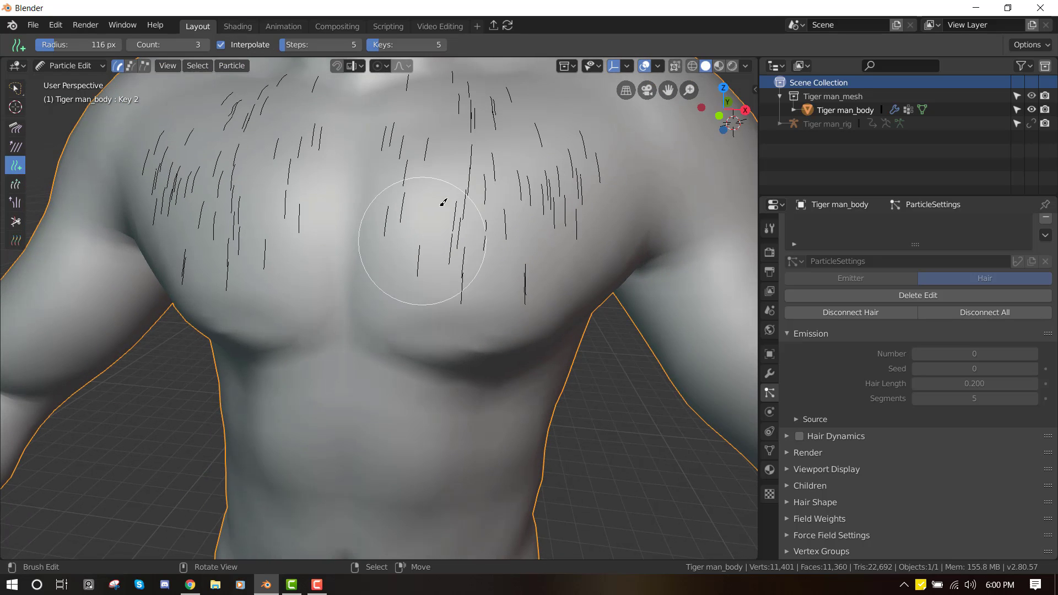
mouse_move(443, 182)
middle_down()
mouse_move(457, 210)
mouse_move(386, 235)
middle_up()
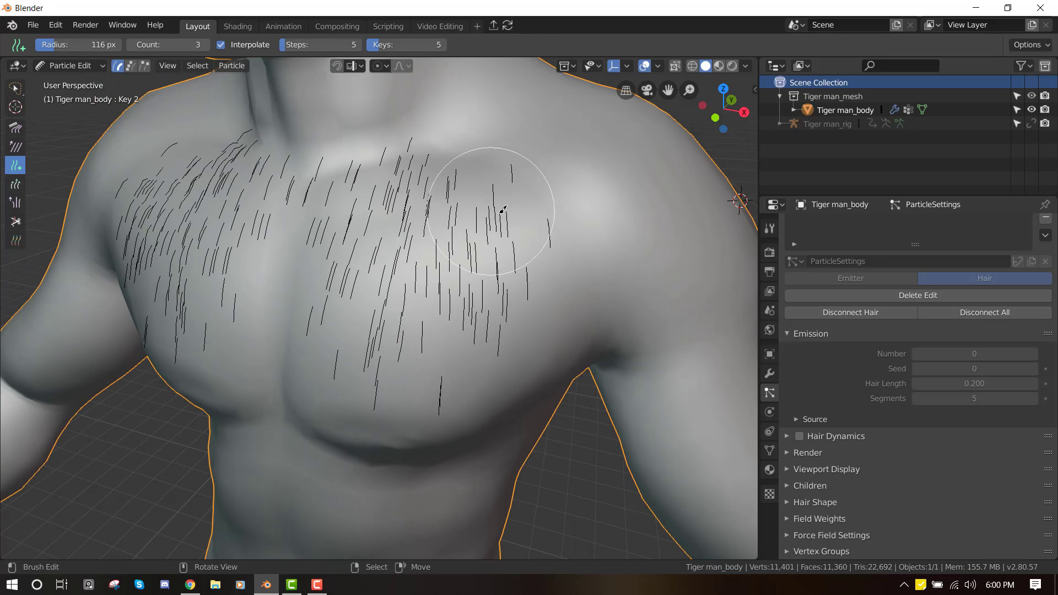
scroll(463, 258, down, 2)
mouse_move(414, 278)
middle_down()
mouse_move(461, 267)
mouse_move(421, 269)
middle_up()
shift+middle_drag(359, 316, 362, 207)
drag(348, 273, 420, 288)
scroll(423, 288, down, 1)
middle_drag(443, 282, 417, 276)
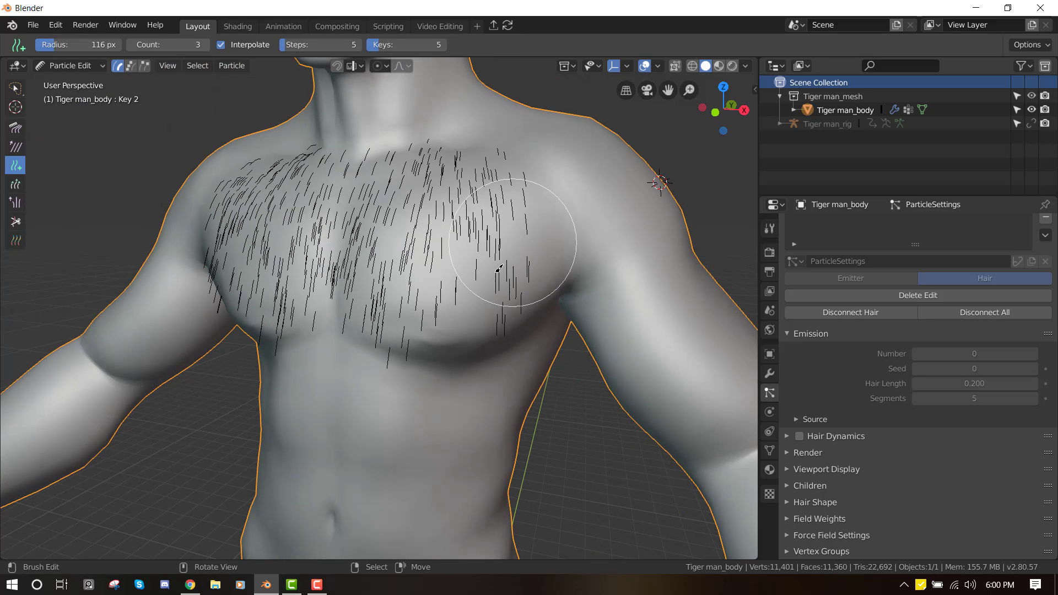
shift+middle_drag(406, 354, 413, 278)
Comb the chest hairs along the shape of the pectorals and around their lower edges.
click(385, 209)
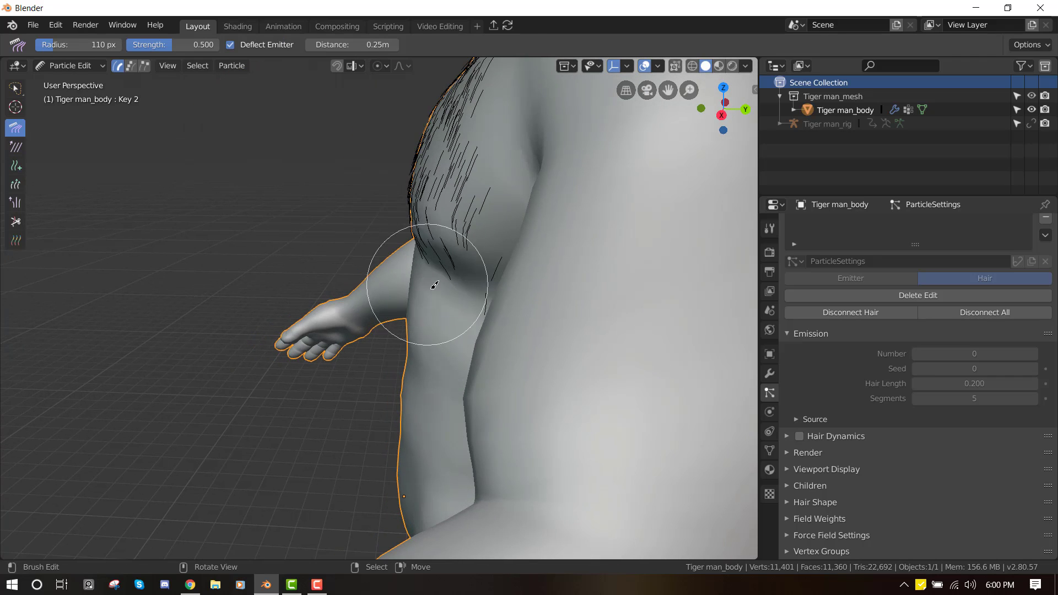
key(KP_1)
scroll(520, 292, up, 2)
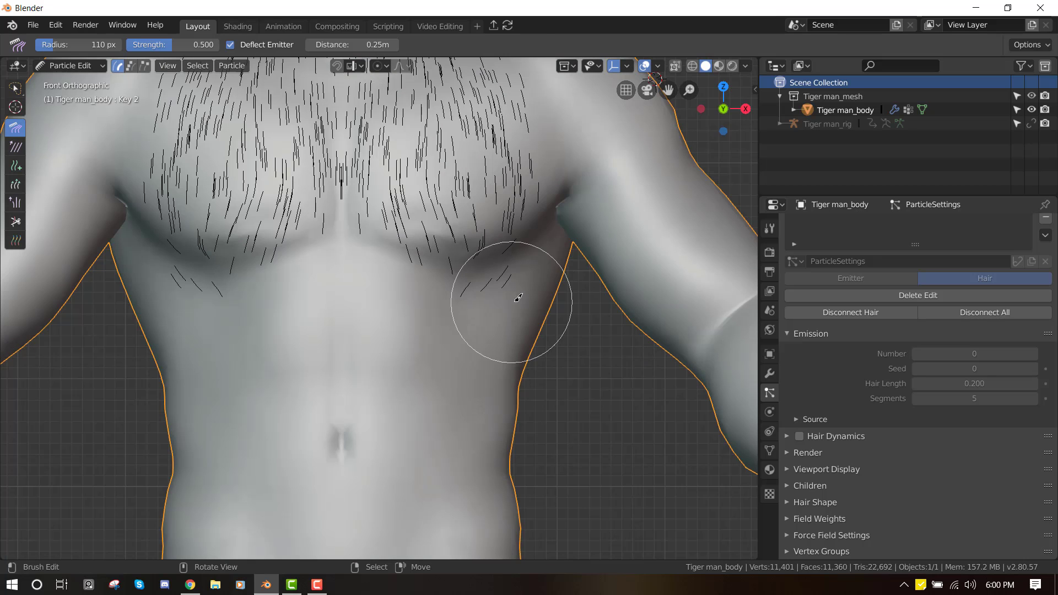
scroll(508, 295, down, 3)
scroll(498, 182, up, 2)
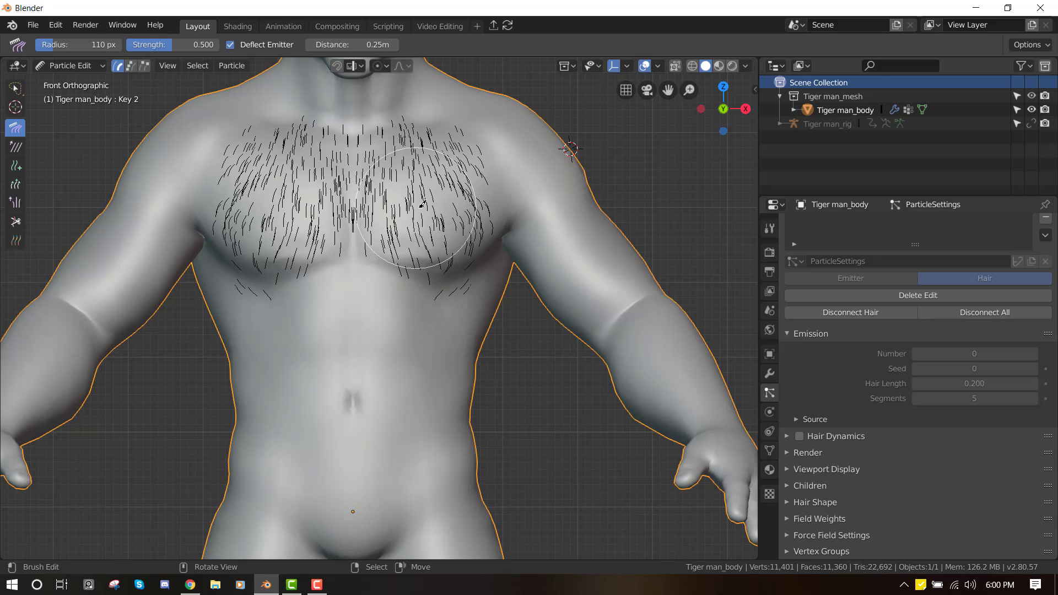
middle_drag(460, 186, 523, 238)
key(KP_1)
Turn off Interpolate for the Add brush and add mirrored hairs across the upper abdomen below the pectorals.
key(shift+space)
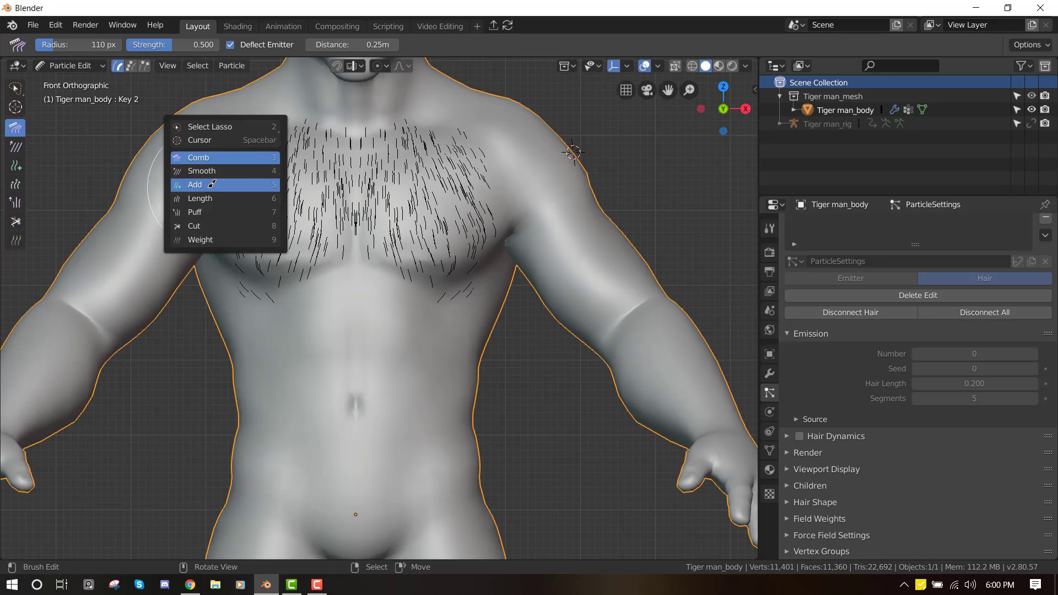
click(221, 185)
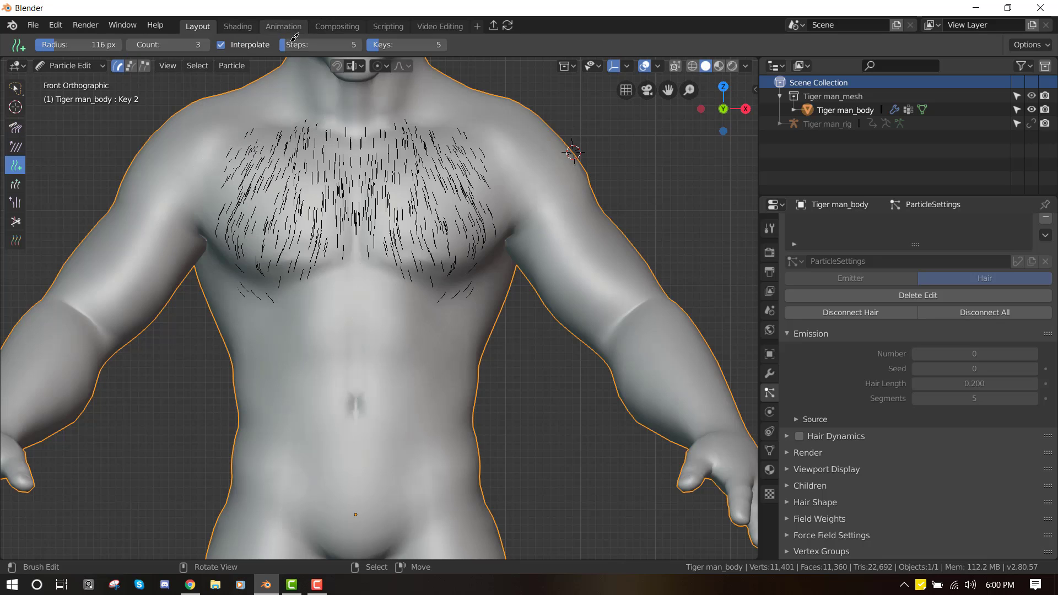
scroll(386, 332, up, 1)
click(380, 337)
middle_drag(397, 347, 366, 357)
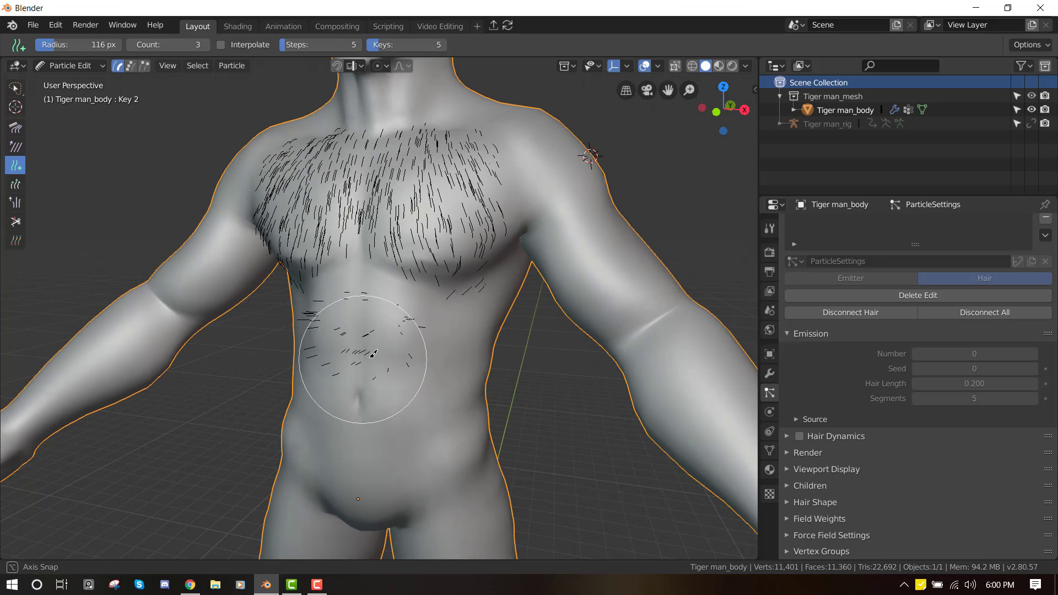
key(ctrl+z)
scroll(398, 352, up, 2)
click(408, 331)
click(414, 355)
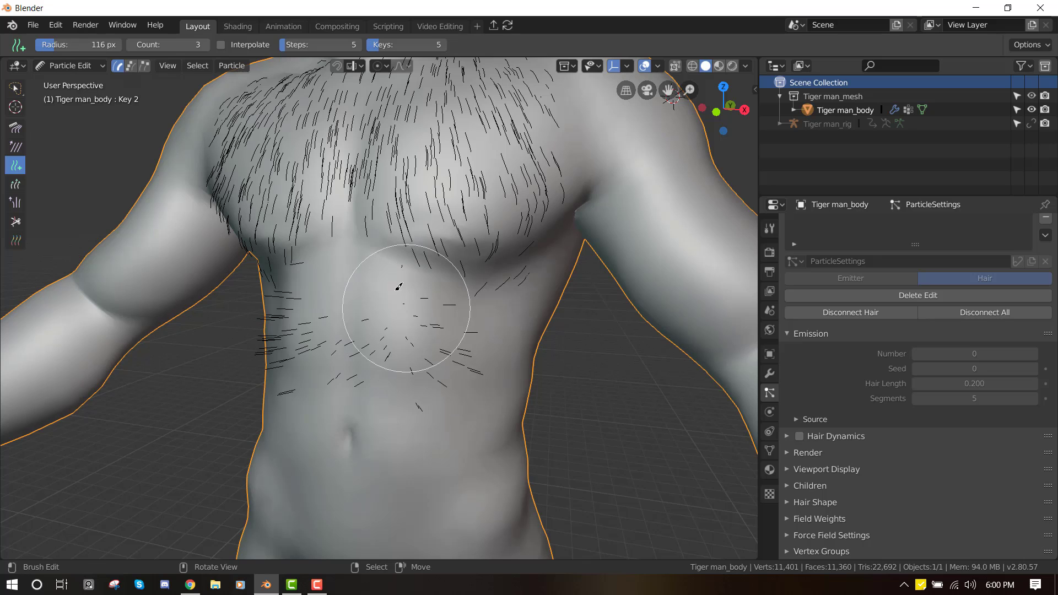
Comb the new upper abdomen hairs outward and downward with the Comb brush at a radius of 139 px.
key(KP_1)
key(shift+space)
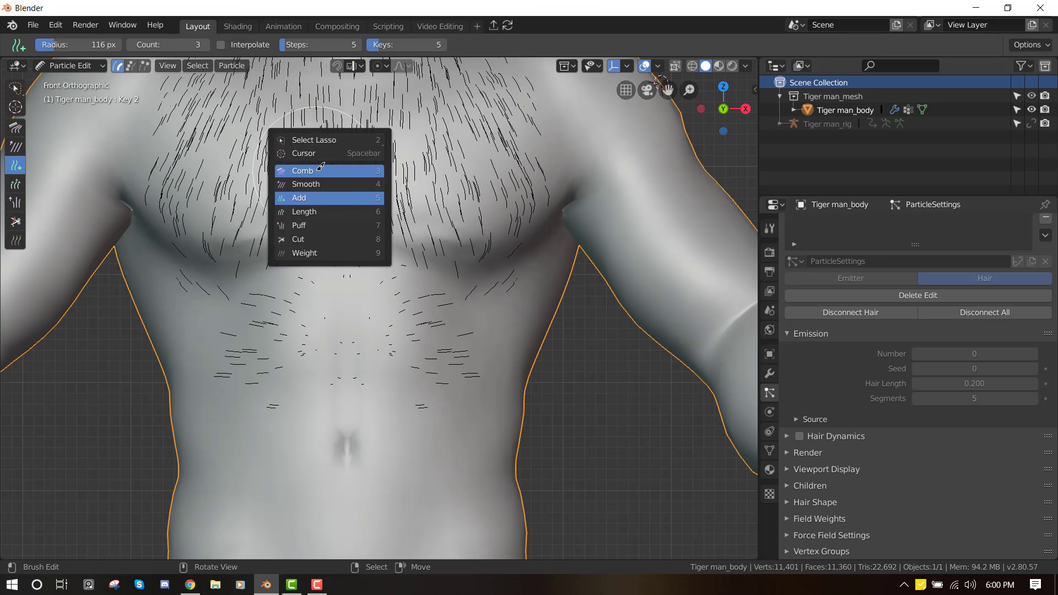
click(330, 118)
drag(423, 372, 441, 399)
scroll(430, 389, down, 2)
key(f)
click(412, 380)
drag(356, 315, 416, 401)
mouse_move(418, 398)
middle_down()
mouse_move(394, 424)
mouse_move(413, 380)
middle_up()
Switch to the Add brush with Interpolate on and fill the abdomen around and below the navel with mirrored hairs.
key(shift+space)
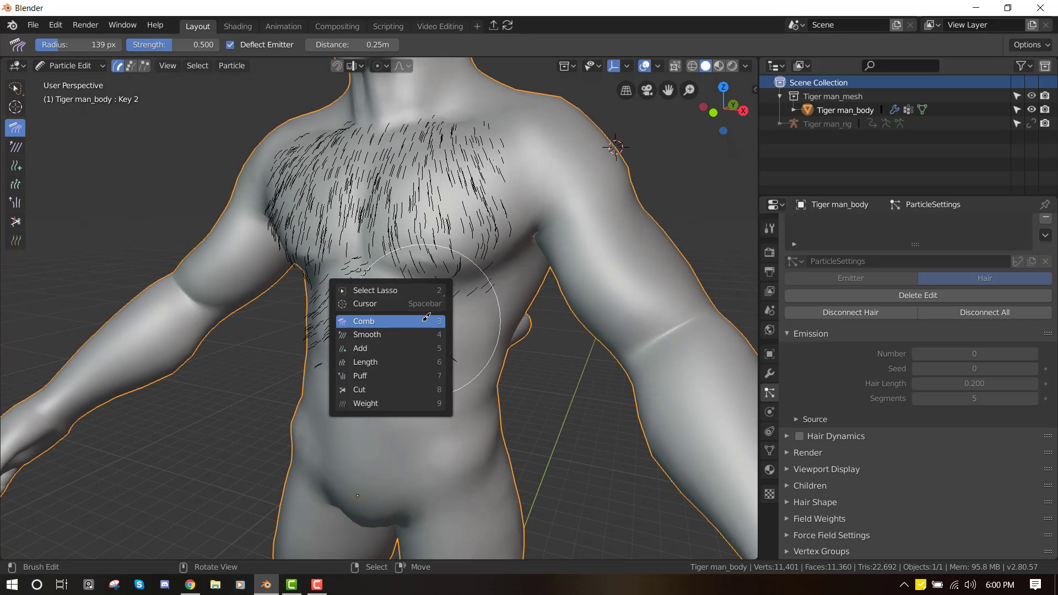
click(397, 344)
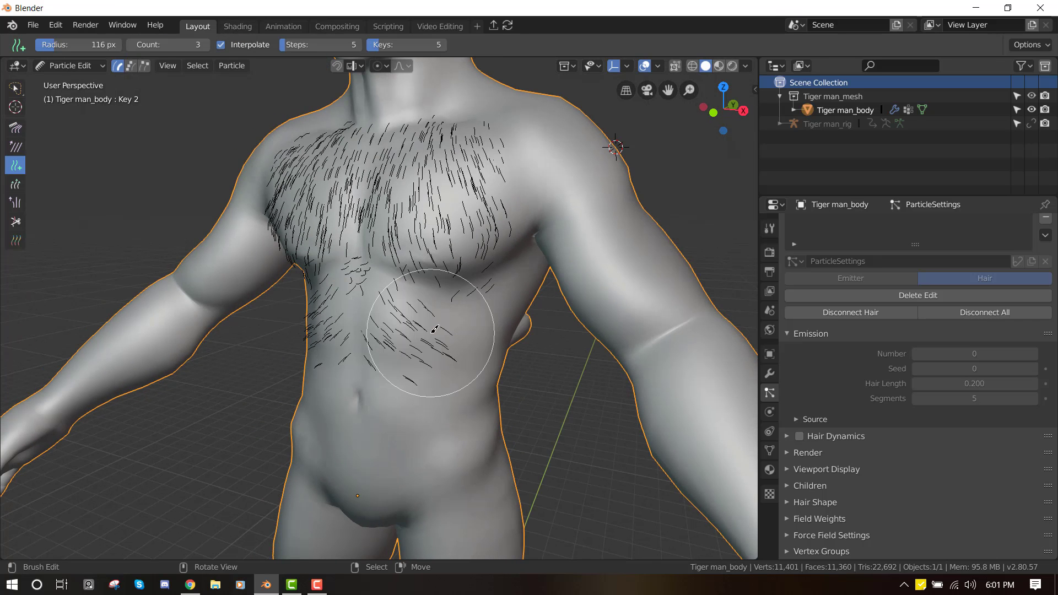
key(KP_1)
scroll(474, 265, up, 2)
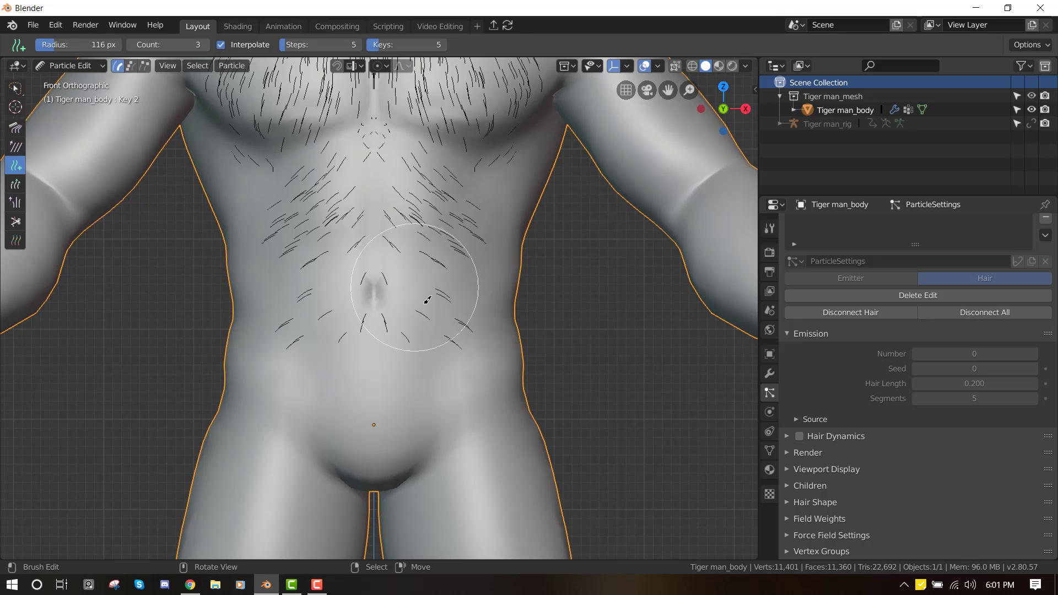
mouse_move(426, 273)
mouse_down()
mouse_move(435, 182)
mouse_move(465, 165)
mouse_move(469, 294)
mouse_up()
middle_drag(458, 305, 426, 313)
scroll(427, 313, down, 2)
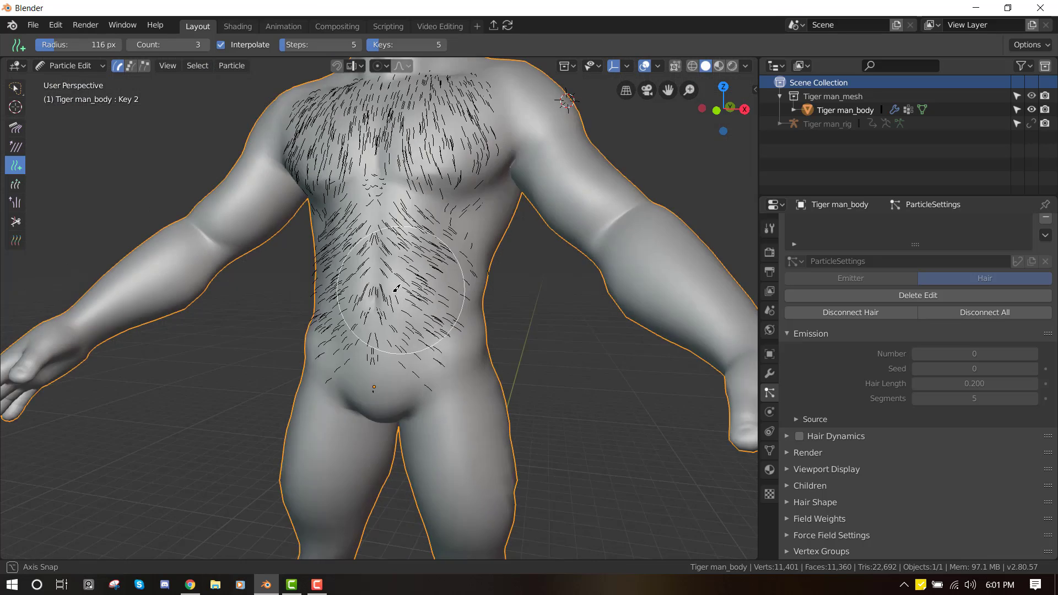
Reduce the Add brush radius to 76 px and add mirrored hairs on the outer torso just below the pectorals.
scroll(420, 163, up, 2)
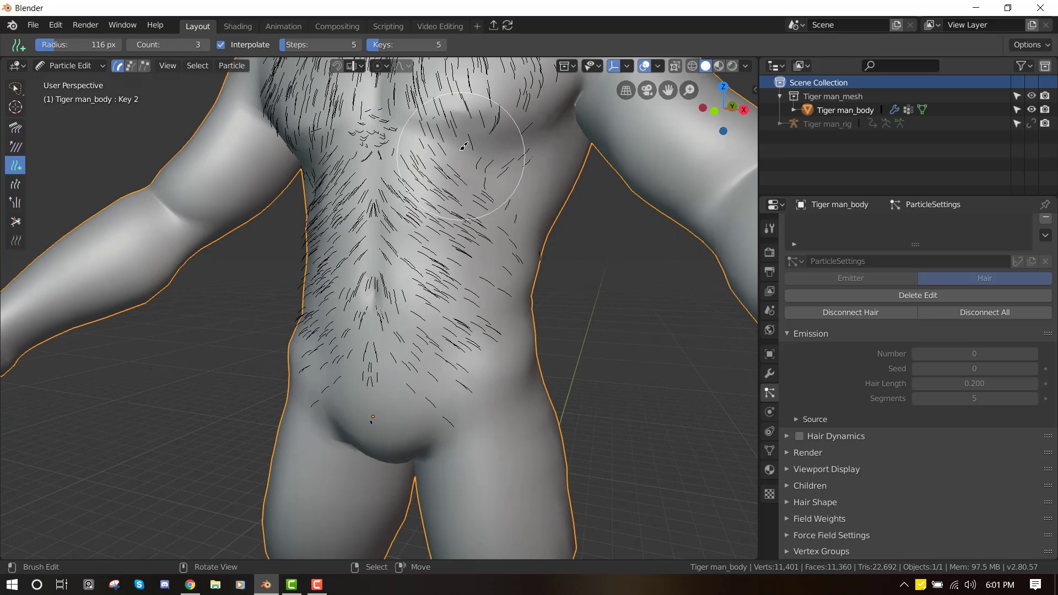
key(f)
click(437, 151)
shift+middle_drag(507, 135, 490, 245)
scroll(503, 204, up, 2)
mouse_move(505, 165)
mouse_down()
mouse_move(505, 190)
mouse_move(503, 134)
mouse_up()
scroll(496, 140, down, 2)
middle_drag(443, 157, 463, 162)
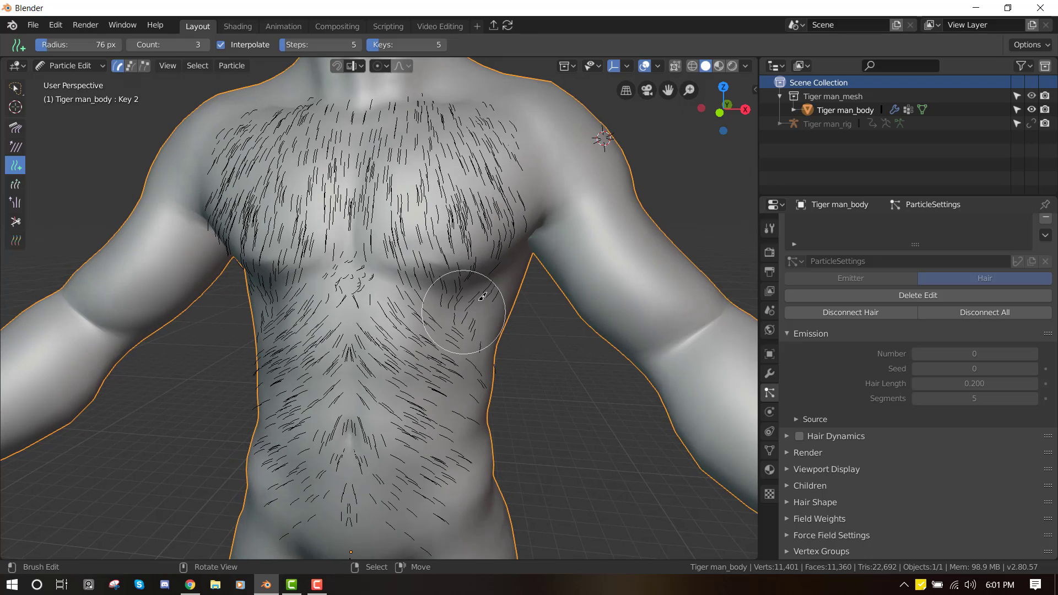
Fill the flanks, the waist and the outer edges of the pectorals with more interpolated mirrored hairs.
middle_drag(504, 266, 507, 282)
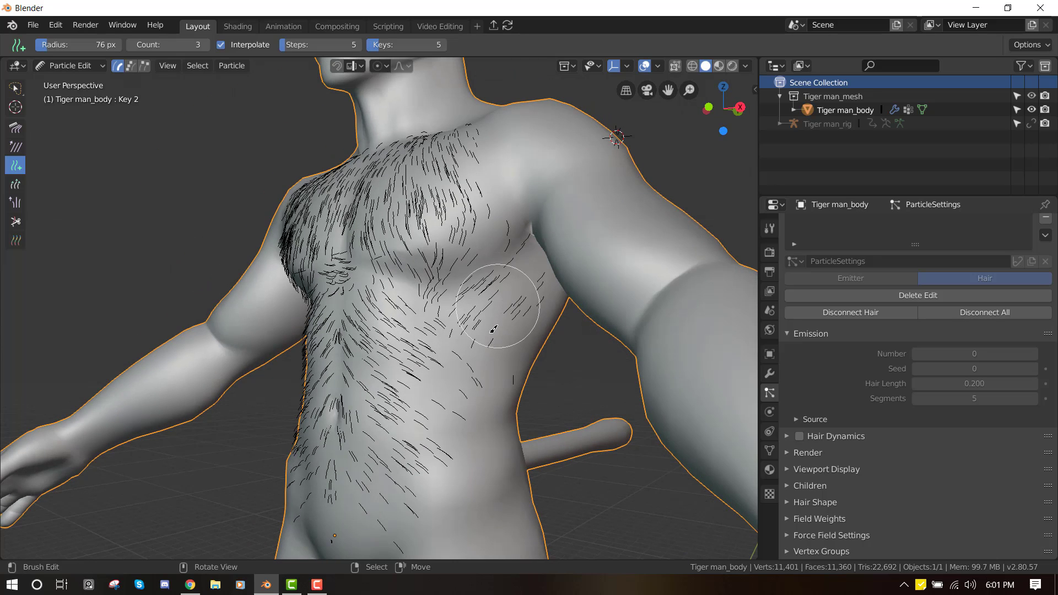
mouse_move(475, 425)
mouse_down()
mouse_move(453, 483)
mouse_move(475, 417)
mouse_up()
key(KP_1)
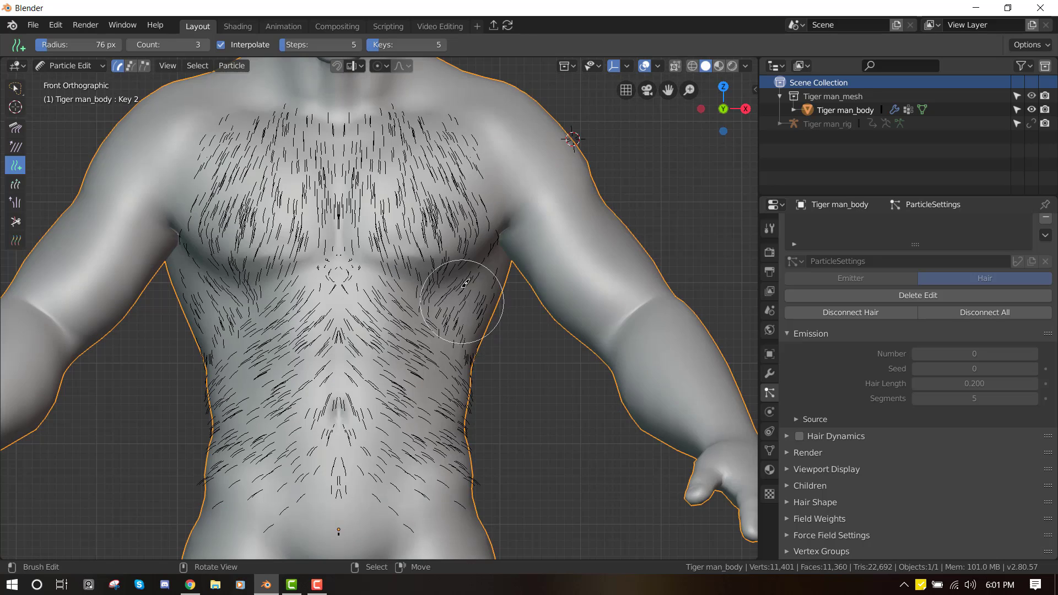
middle_drag(453, 268, 366, 275)
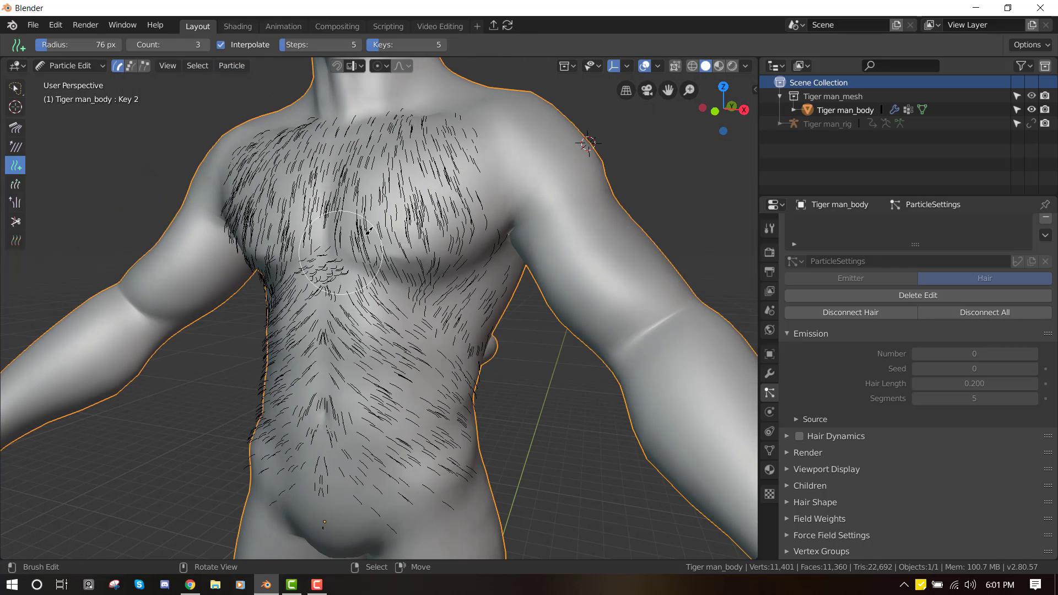
middle_drag(476, 195, 478, 234)
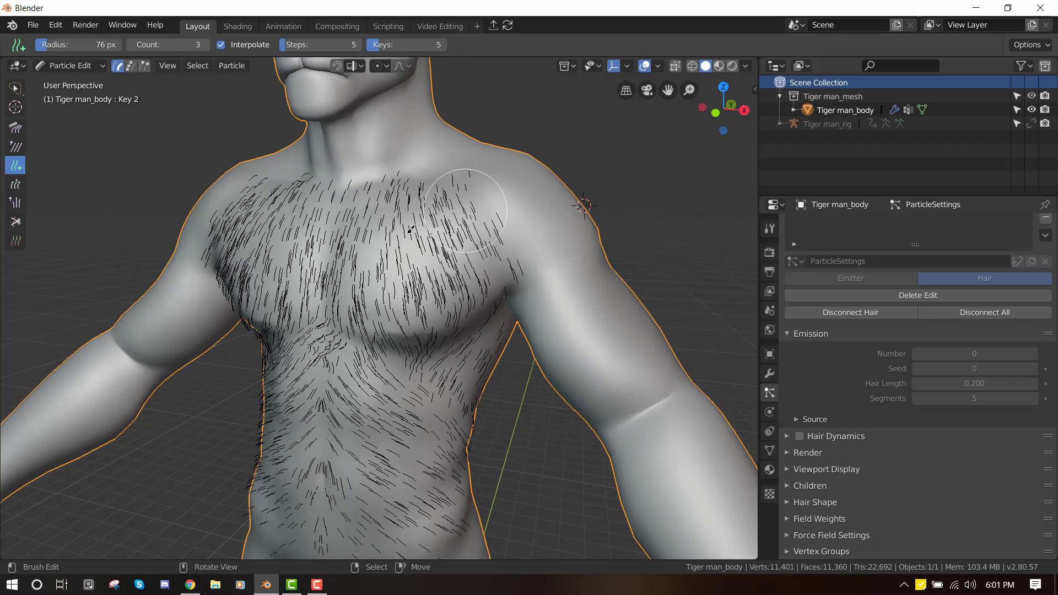
Deselect the body in Object Mode, return to Particle Edit and check the particle editing options.
key(KP_1)
scroll(409, 229, down, 3)
key(ctrl+Tab)
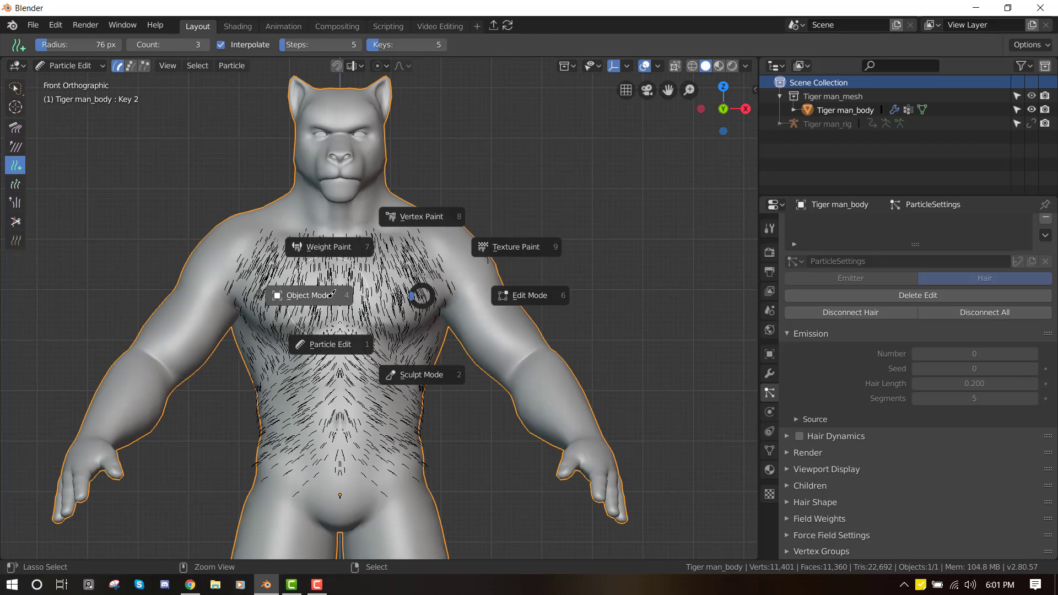
click(330, 295)
shift+middle_drag(314, 346, 416, 261)
key(alt+a)
key(ctrl+Tab)
click(349, 311)
click(1017, 44)
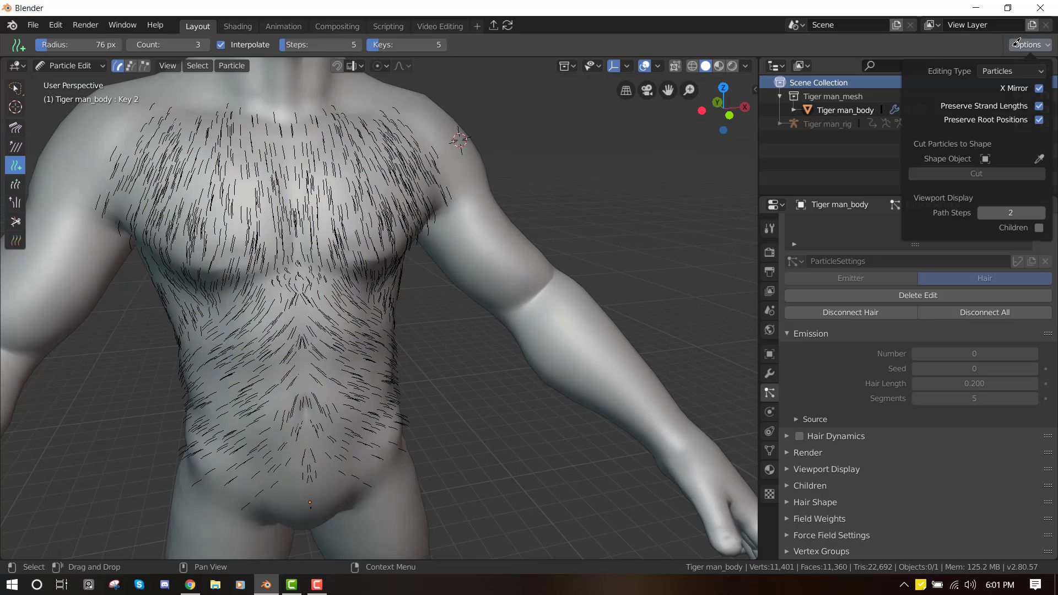
Comb the hairs at the base of the sternum straight down so they flow into the abdomen hairs.
scroll(331, 273, up, 3)
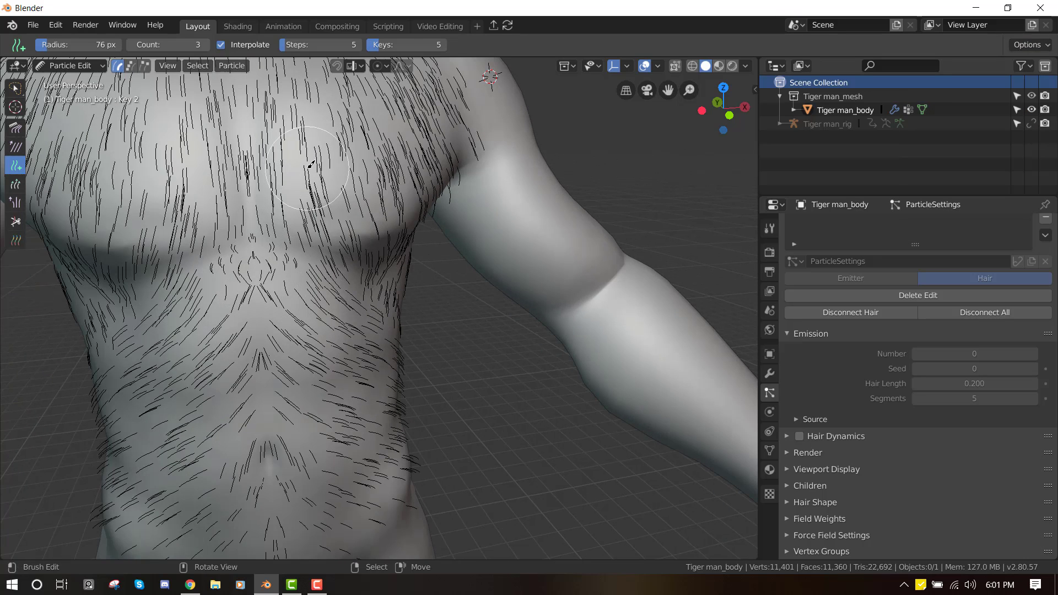
key(shift+space)
click(263, 138)
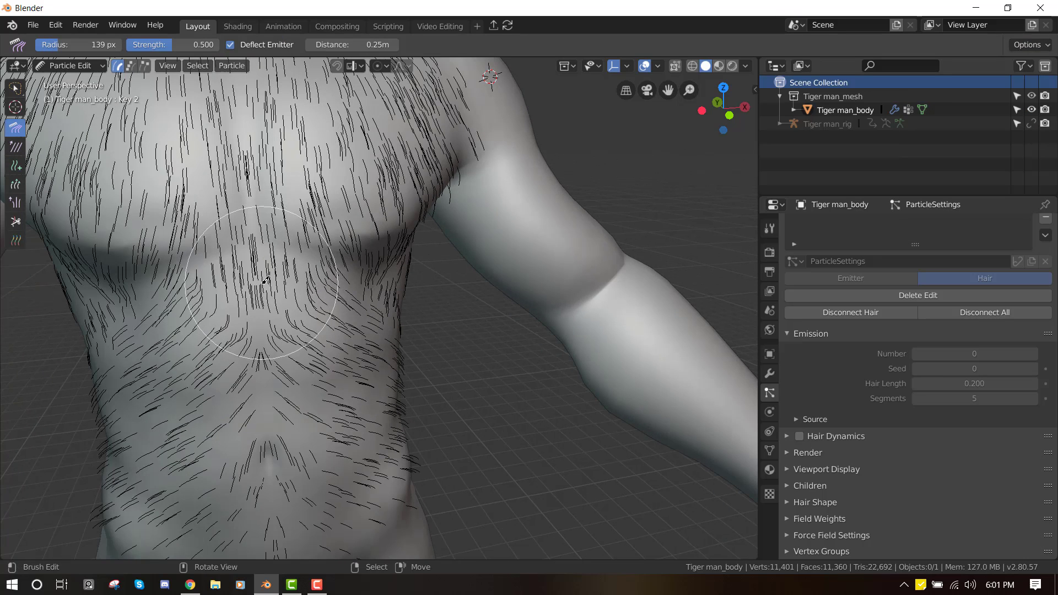
scroll(264, 263, up, 4)
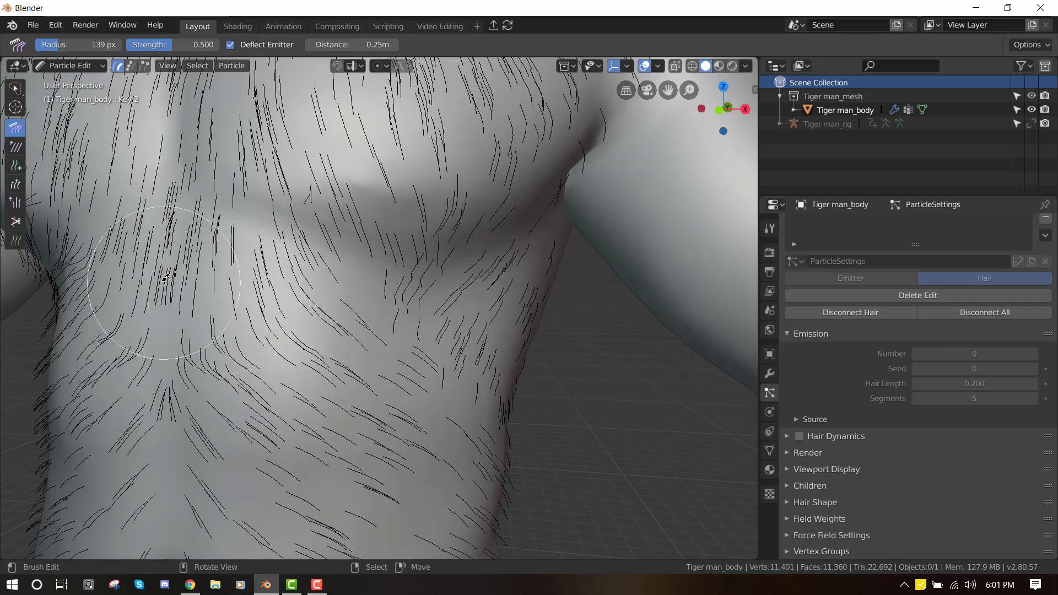
scroll(234, 298, down, 2)
scroll(233, 300, down, 3)
key(KP_1)
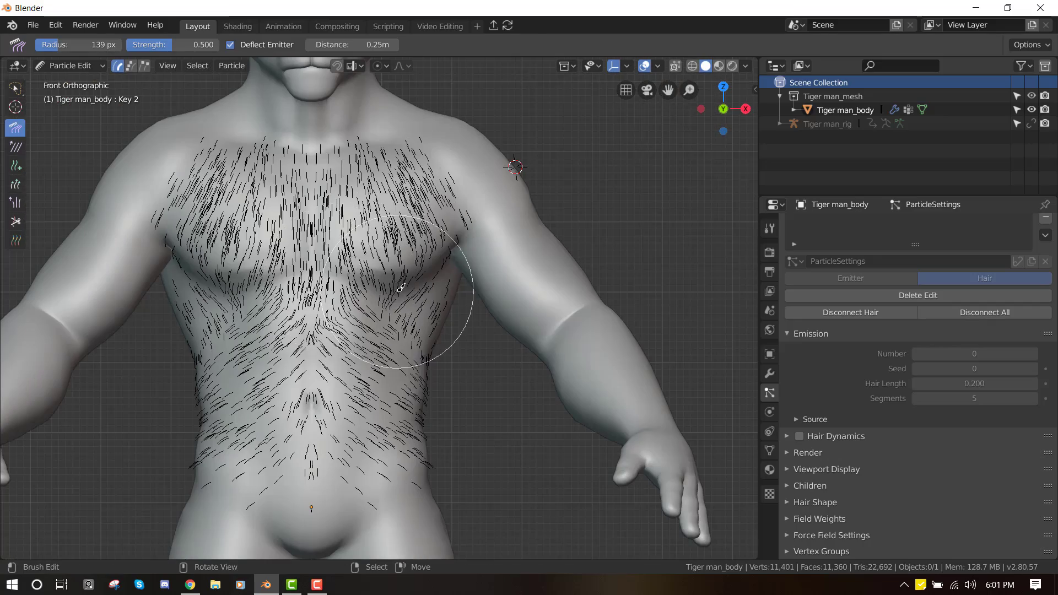
Switch to Object Mode and examine the torso hairs from the front and the side.
key(ctrl+Tab)
click(364, 269)
scroll(364, 268, down, 2)
middle_drag(364, 269, 388, 191)
scroll(381, 268, up, 2)
key(KP_1)
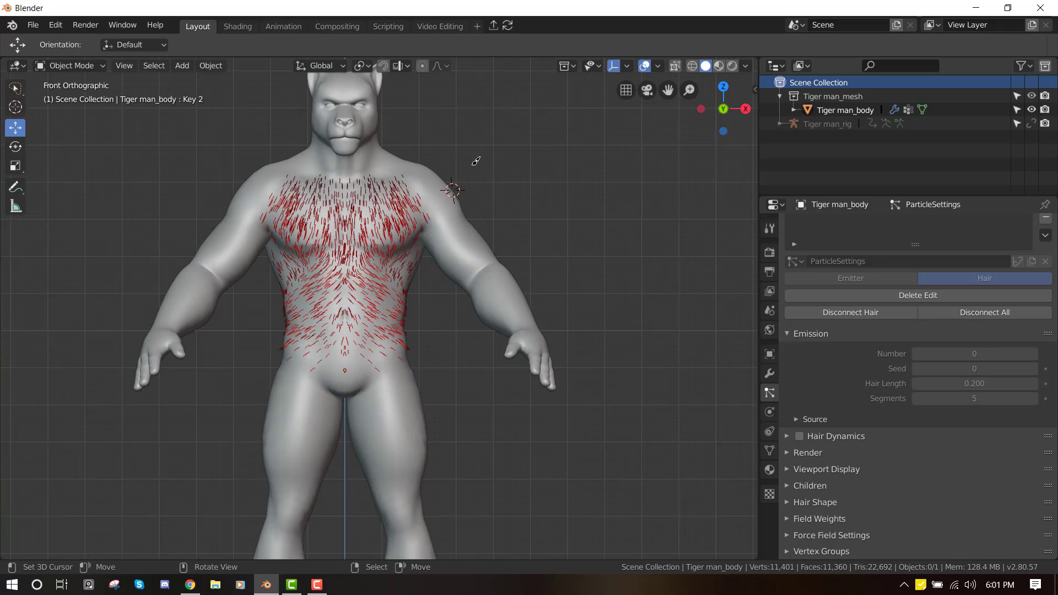
middle_drag(476, 161, 513, 176)
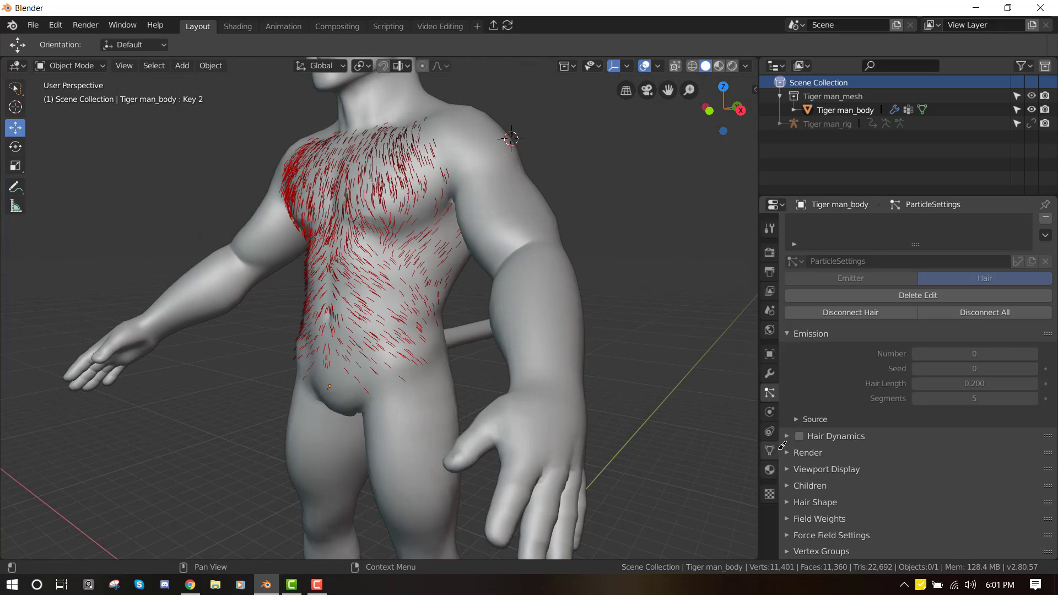
Expand the particle system's Children settings and try the Simple type on the torso hairs.
scroll(880, 398, down, 2)
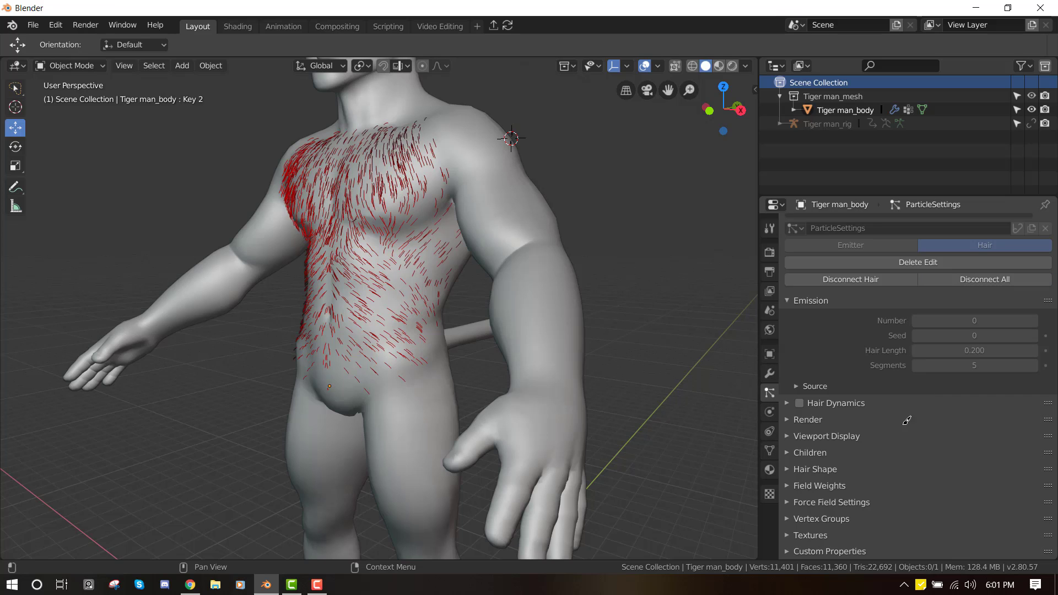
click(850, 451)
middle_drag(569, 335, 617, 326)
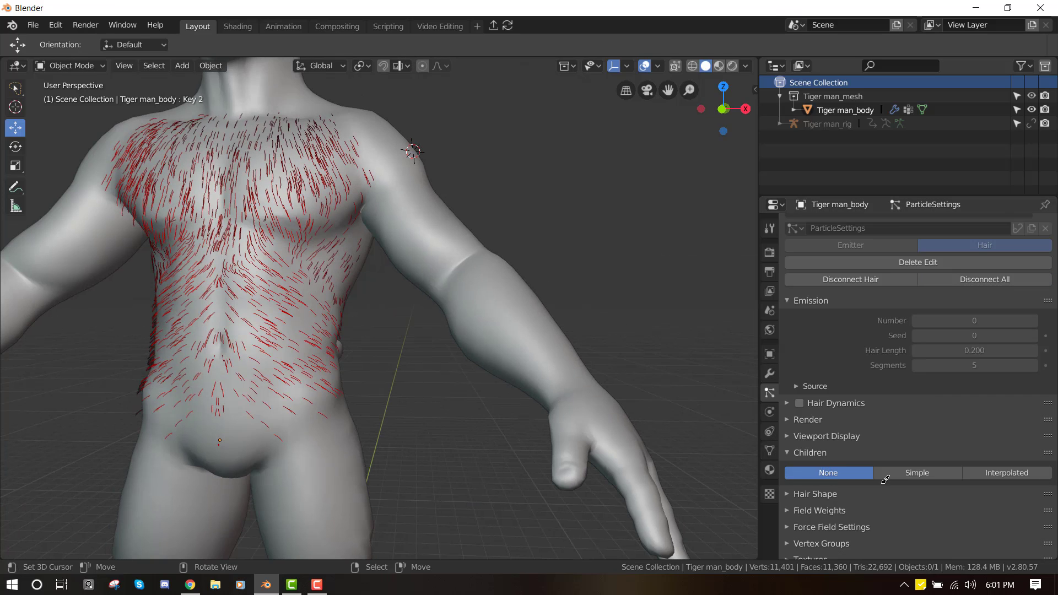
click(926, 472)
key(KP_1)
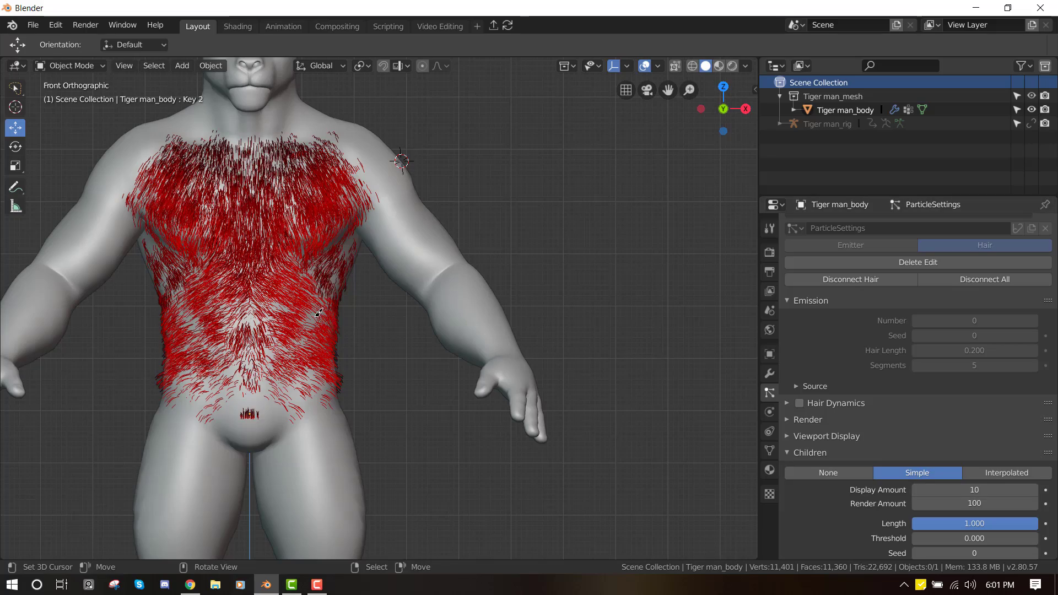
middle_drag(319, 313, 385, 328)
key(KP_1)
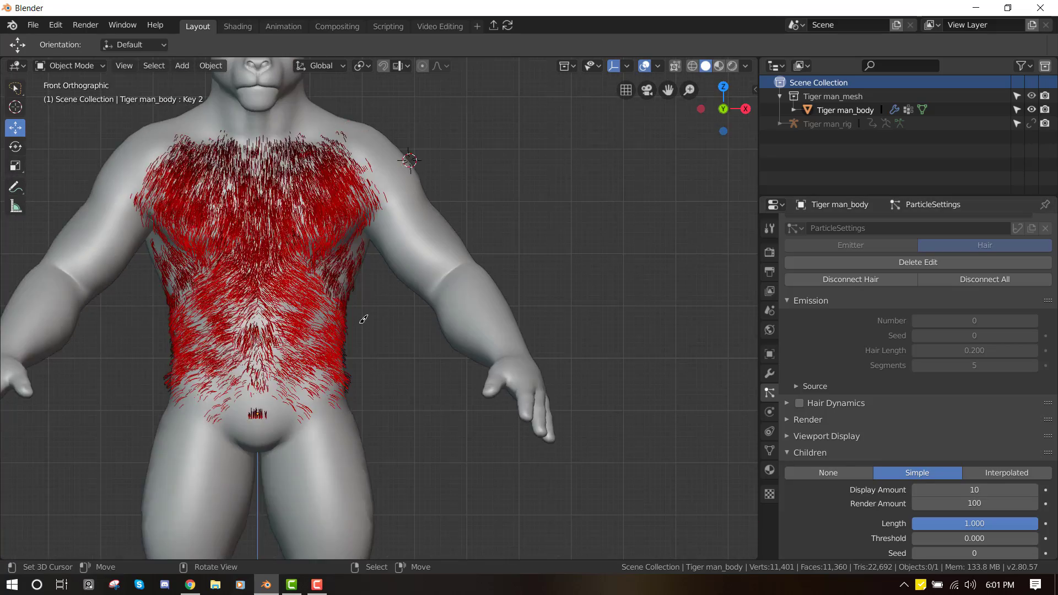
scroll(375, 324, up, 3)
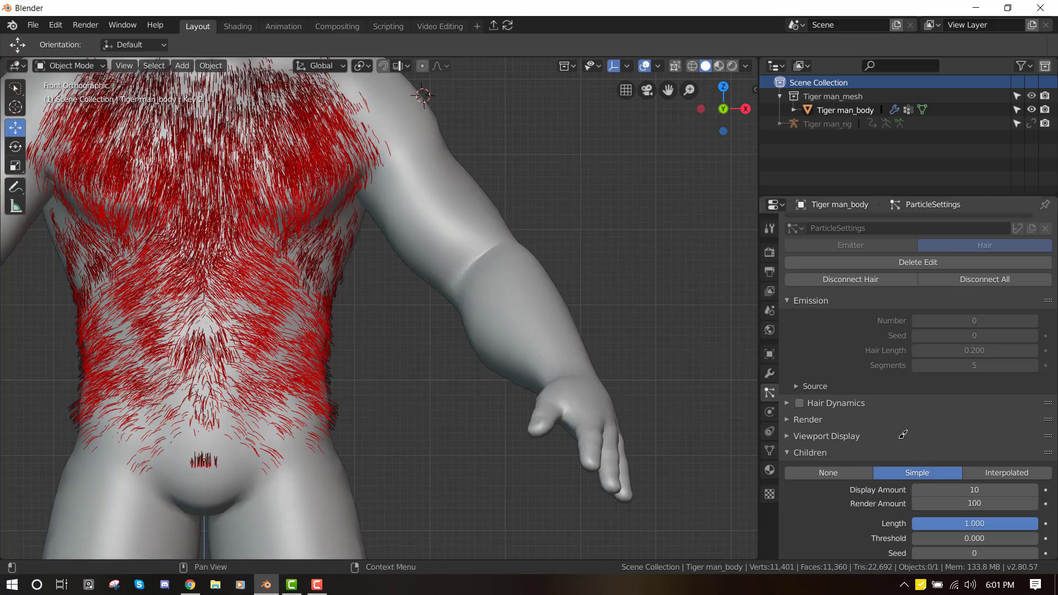
Try the Interpolated child type and inspect how the child hairs spread over the body.
click(994, 473)
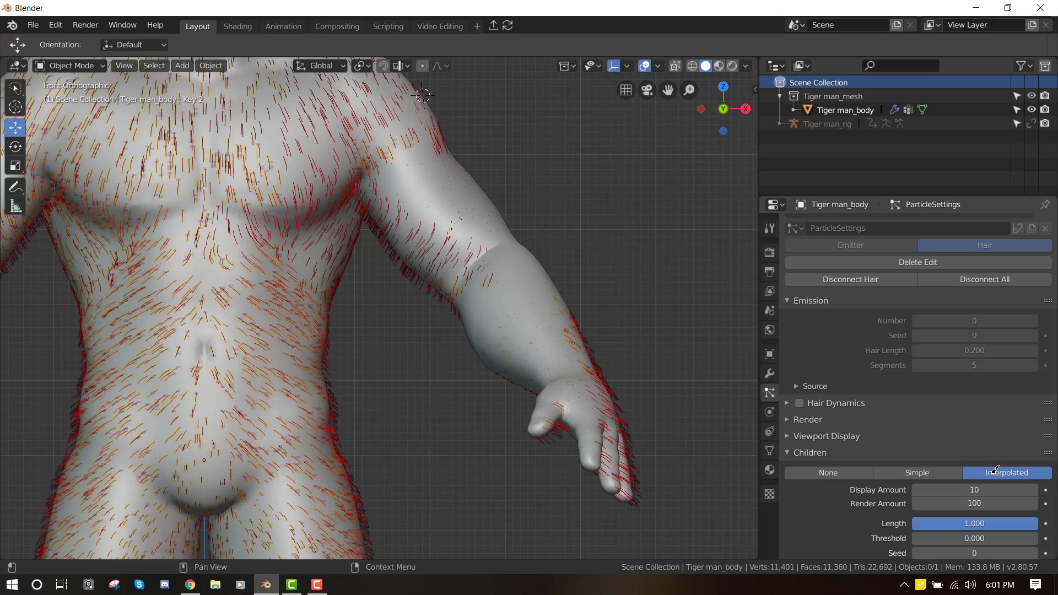
scroll(551, 355, down, 4)
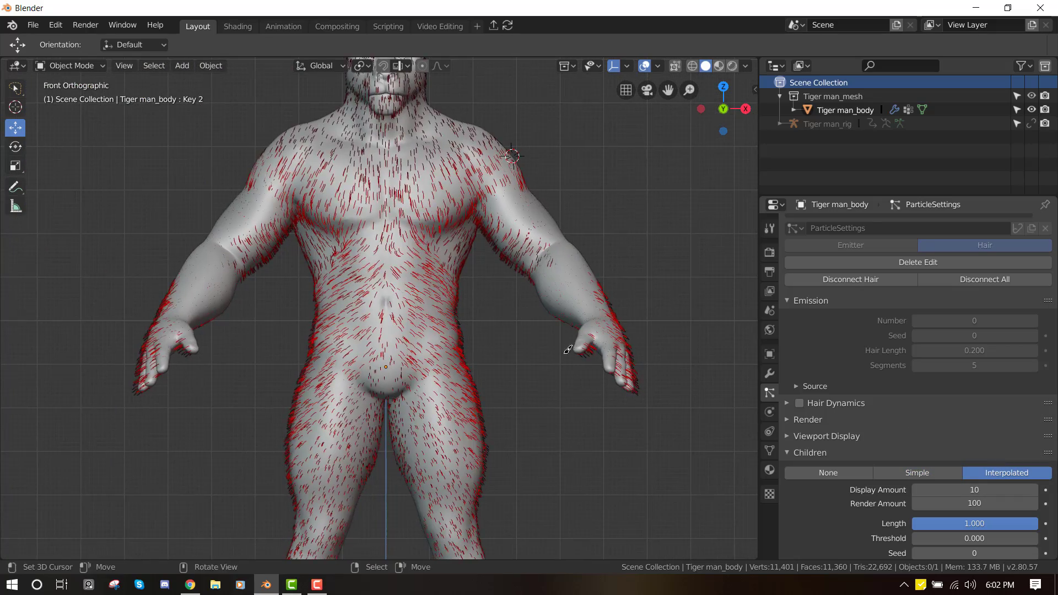
middle_drag(502, 245, 464, 265)
scroll(486, 214, up, 2)
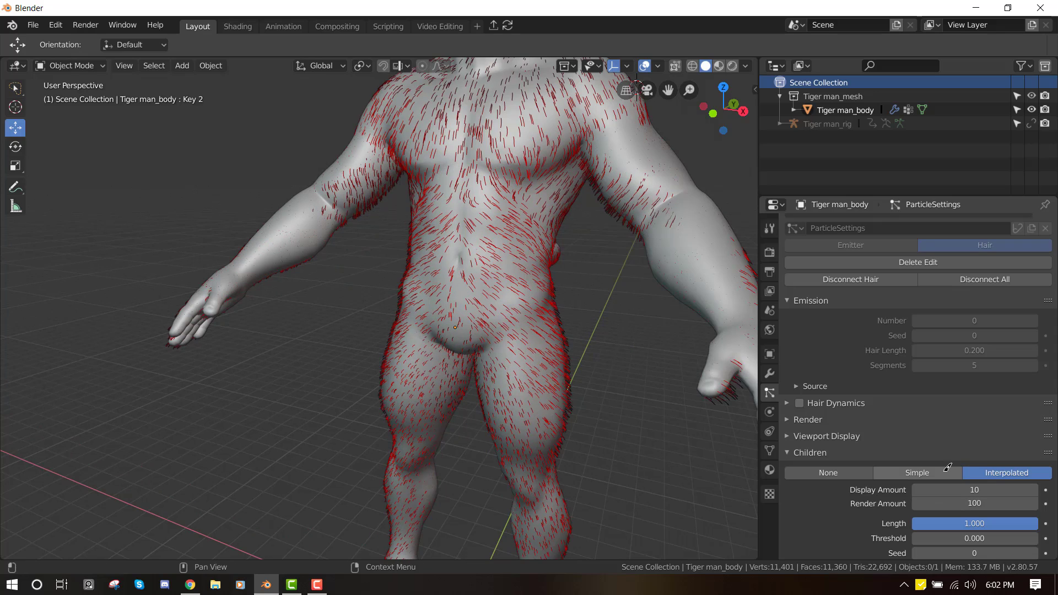
scroll(1013, 474, down, 3)
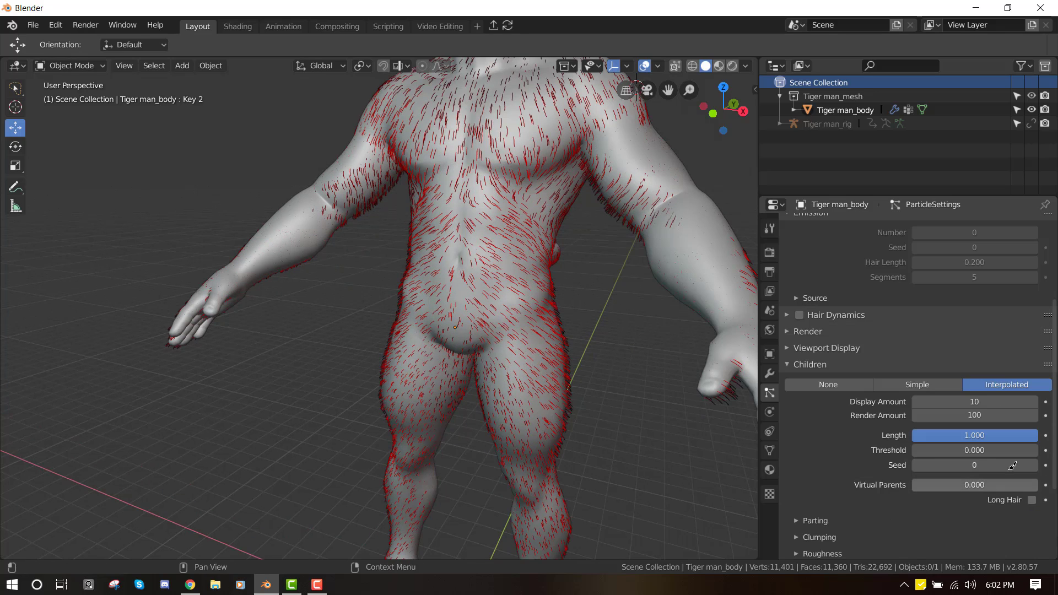
scroll(948, 495, down, 5)
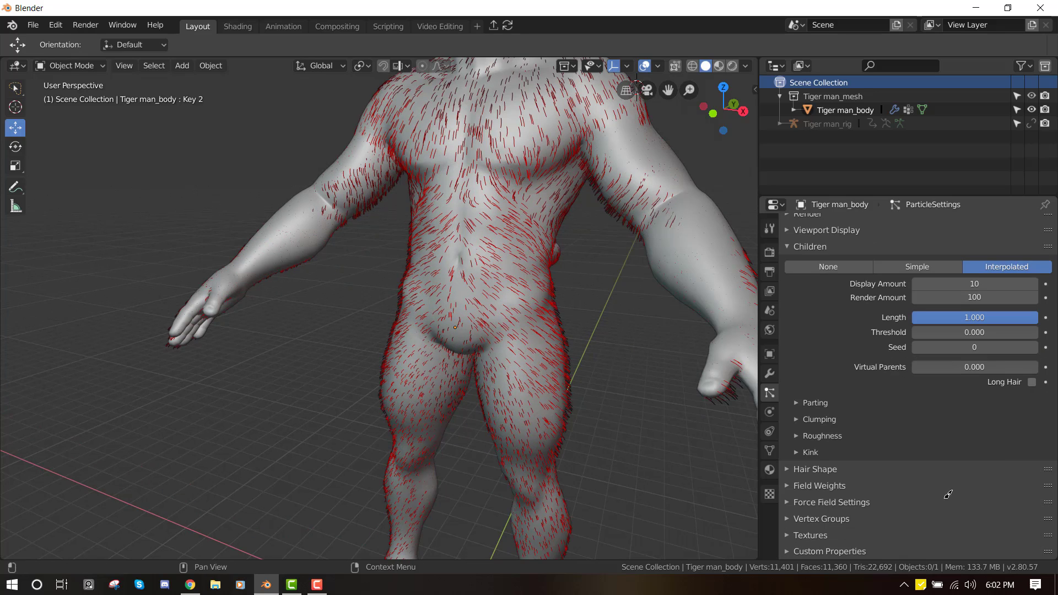
Set the particle system's Children type back to None.
click(828, 266)
scroll(832, 266, up, 7)
key(KP_1)
scroll(462, 253, down, 2)
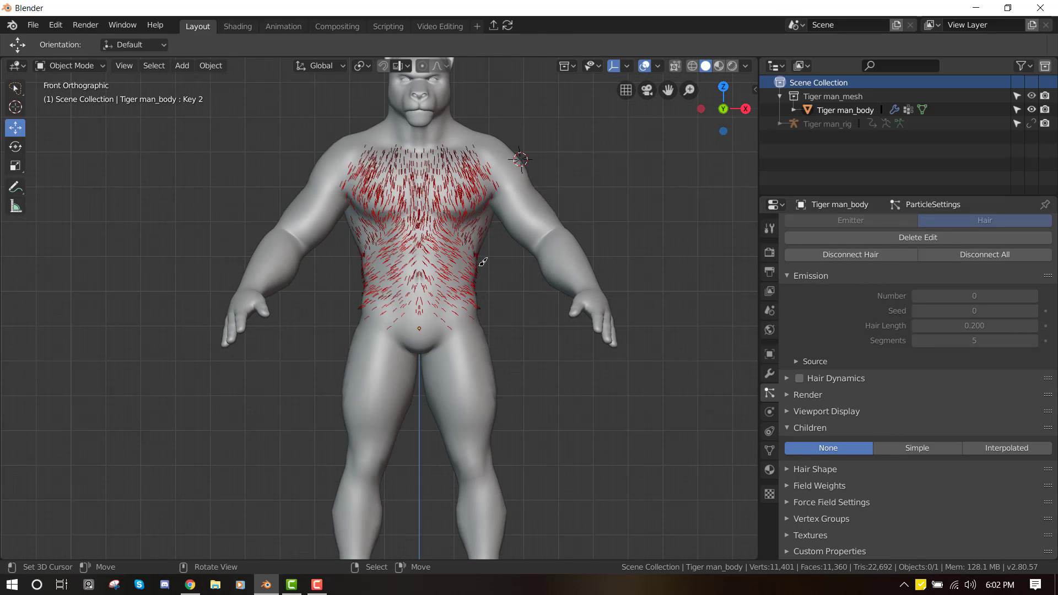
Switch the body to Weight Paint mode and create a new vertex group named h1.
key(ctrl+Tab)
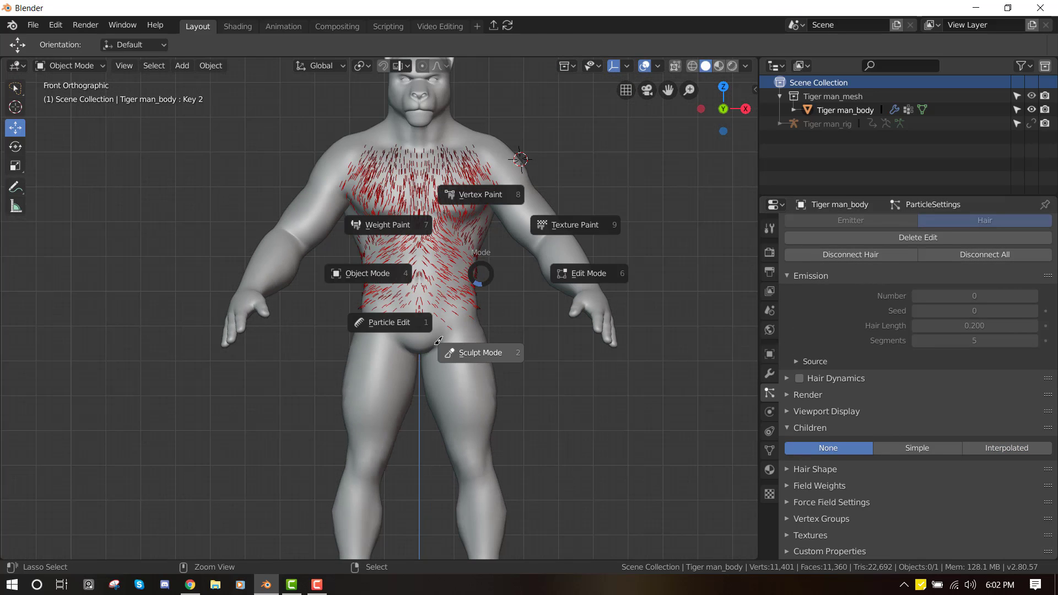
click(383, 219)
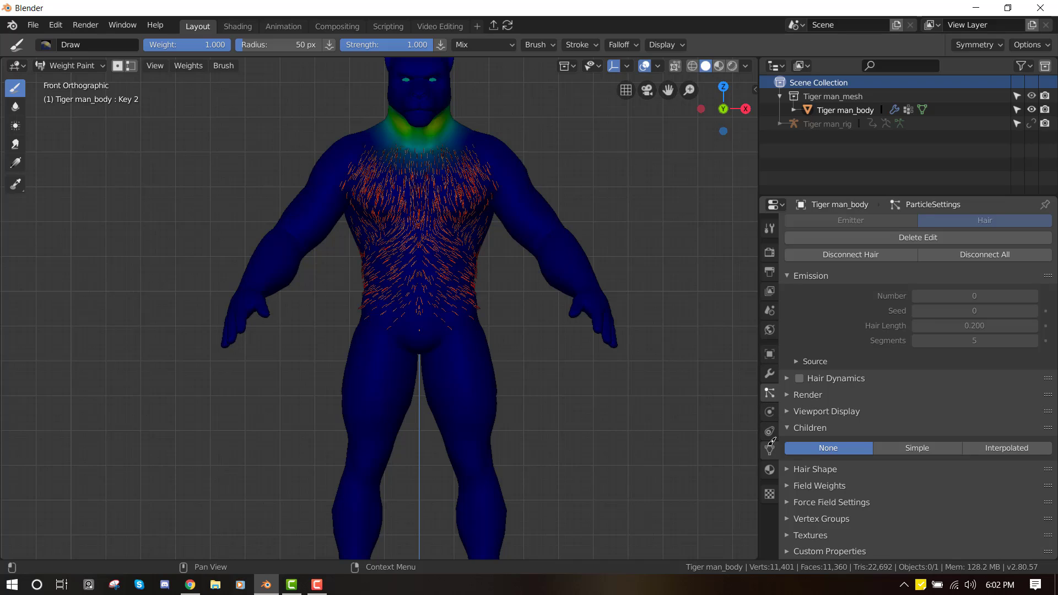
click(770, 449)
click(1045, 266)
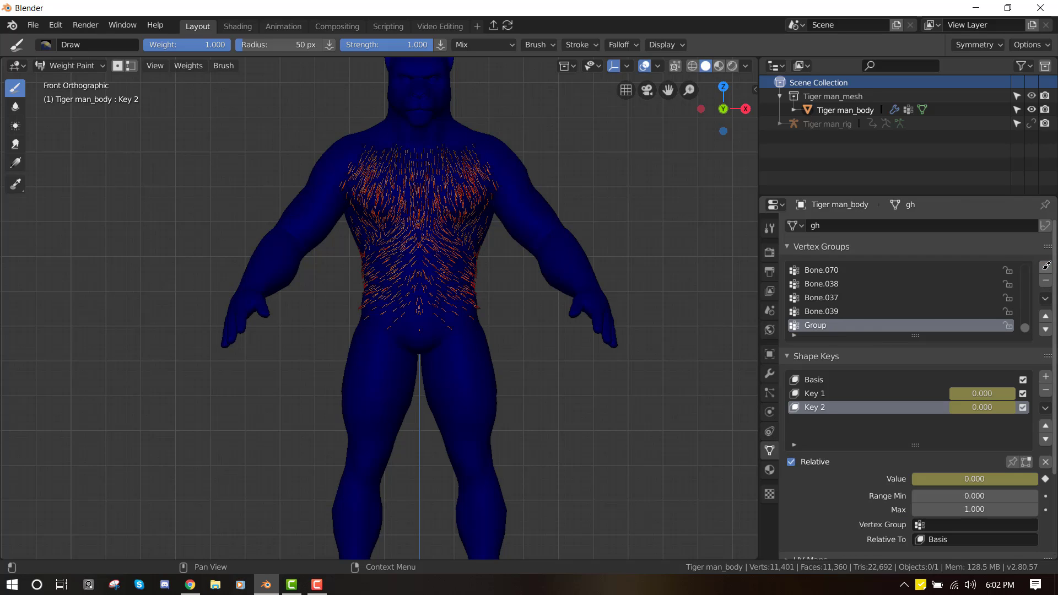
text(h1)
key(Return)
Try a weight stroke across the upper chest and enable left-right mirror symmetry for weight painting.
scroll(443, 301, up, 4)
shift+middle_drag(443, 301, 436, 326)
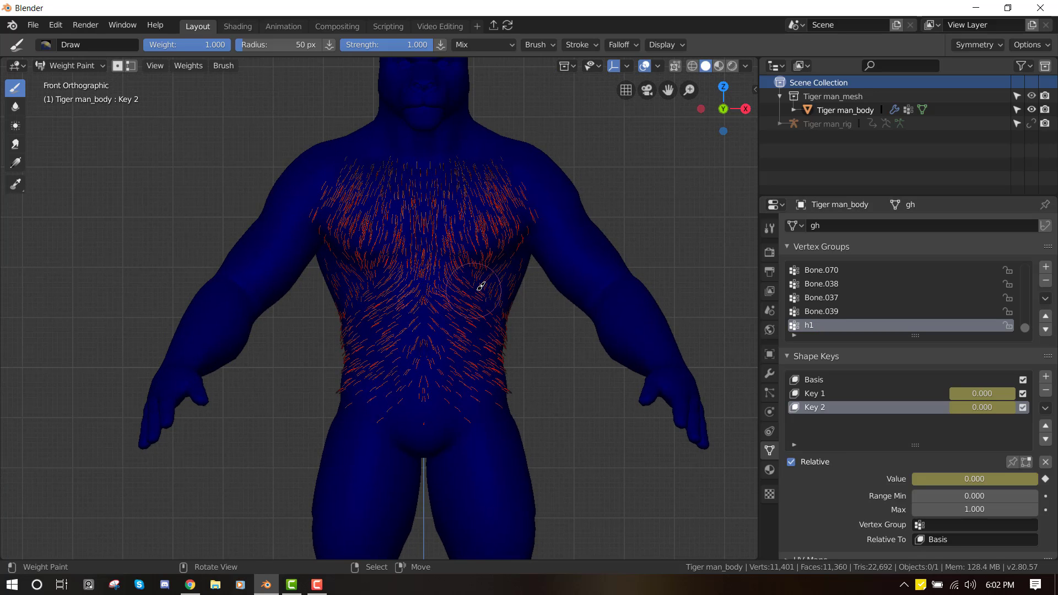
mouse_move(437, 195)
mouse_down()
mouse_move(420, 187)
mouse_move(499, 168)
mouse_up()
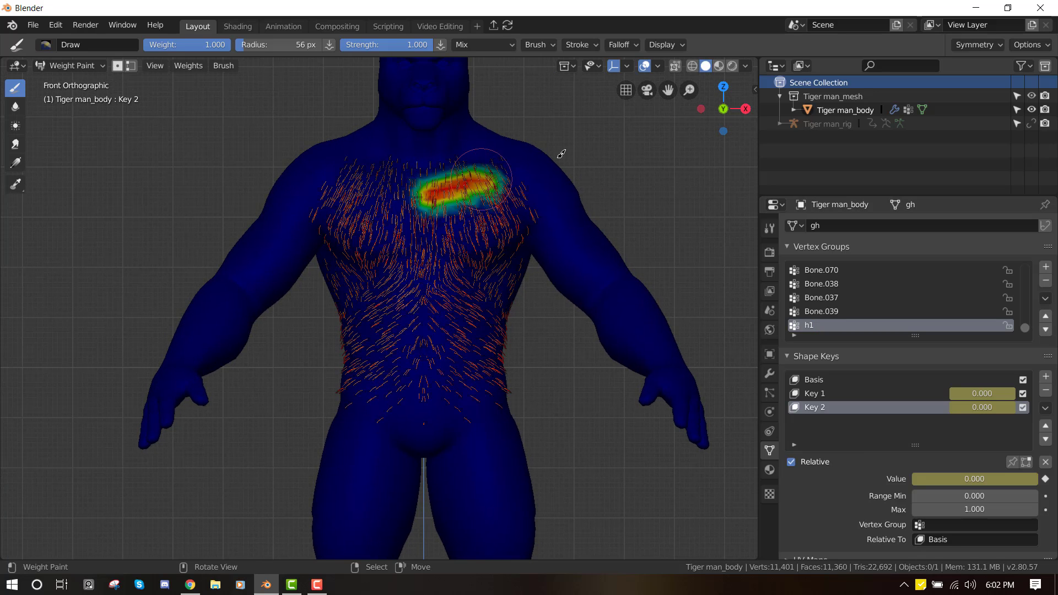
click(974, 44)
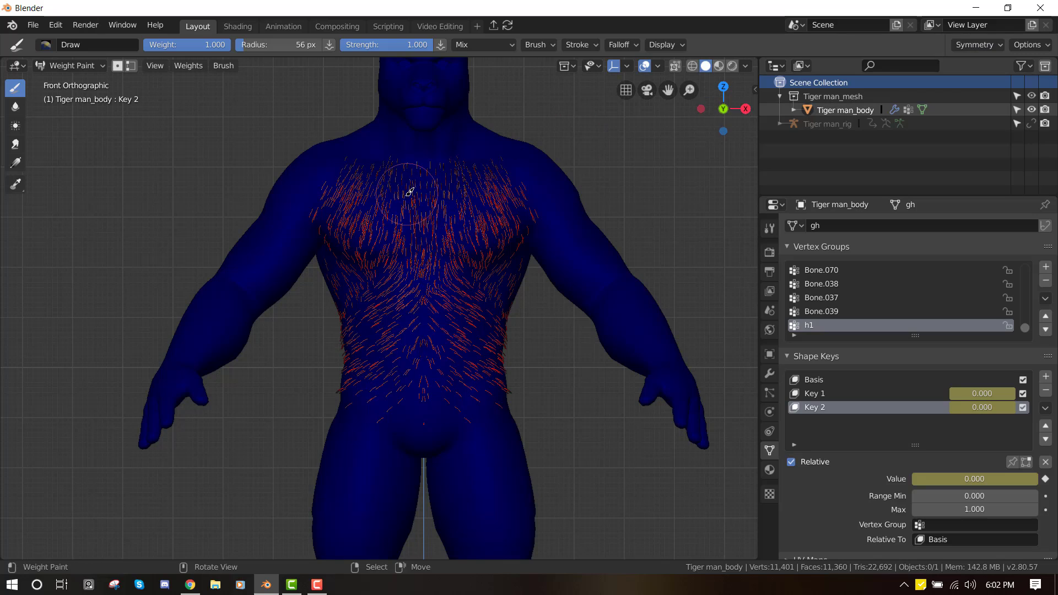
Paint full weight with a 56 px Draw brush around the haired torso's border and down its middle, covering chest top, sides and lower belly.
middle_drag(412, 190, 419, 152)
drag(428, 169, 499, 162)
middle_drag(491, 174, 458, 177)
drag(498, 166, 515, 216)
middle_drag(518, 229, 511, 207)
drag(513, 208, 520, 242)
middle_drag(520, 243, 505, 219)
drag(507, 220, 519, 302)
drag(500, 371, 499, 382)
middle_drag(499, 382, 519, 379)
mouse_move(504, 374)
mouse_down()
mouse_move(463, 402)
mouse_move(410, 393)
mouse_up()
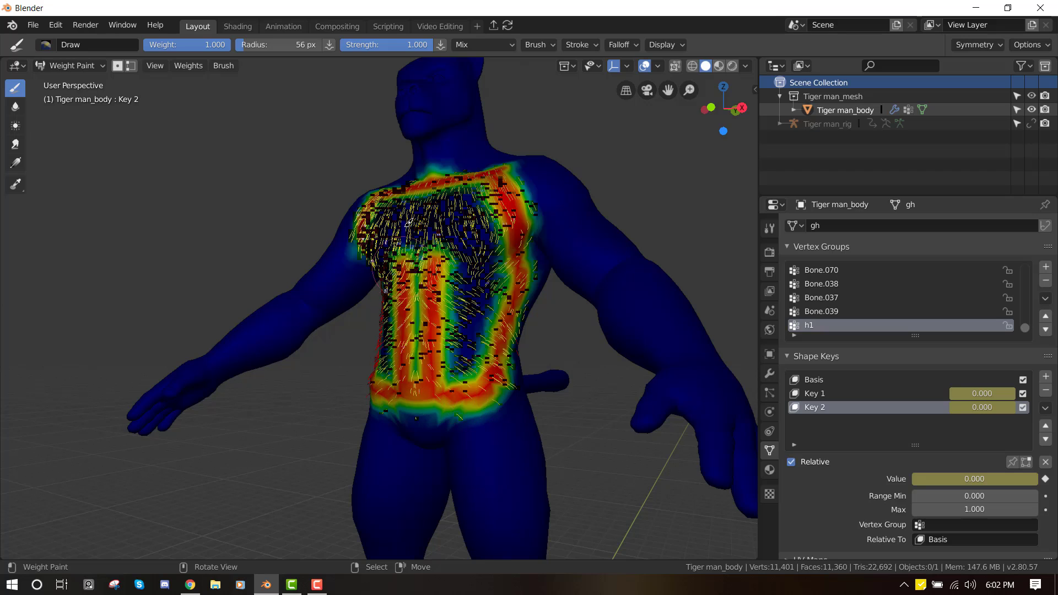
Enlarge the brush radius to 81 px and fill the whole chest and belly inside the outline with full weight.
middle_drag(442, 251, 450, 255)
key(f)
click(451, 249)
mouse_move(416, 375)
mouse_down()
mouse_move(423, 193)
mouse_move(463, 352)
mouse_move(455, 325)
mouse_move(445, 385)
mouse_move(497, 207)
mouse_move(510, 281)
mouse_up()
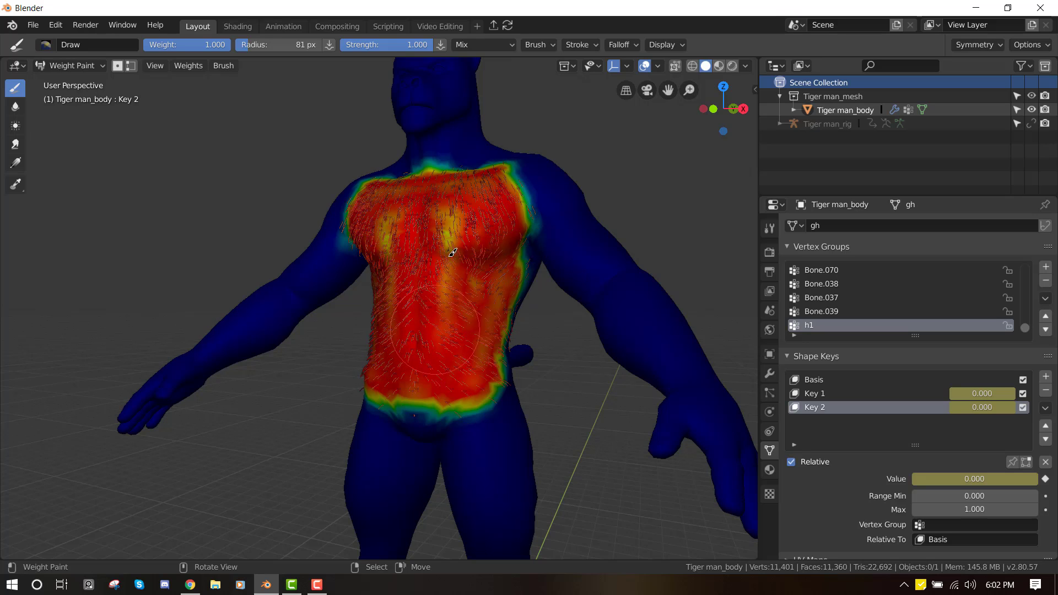
drag(453, 232, 453, 275)
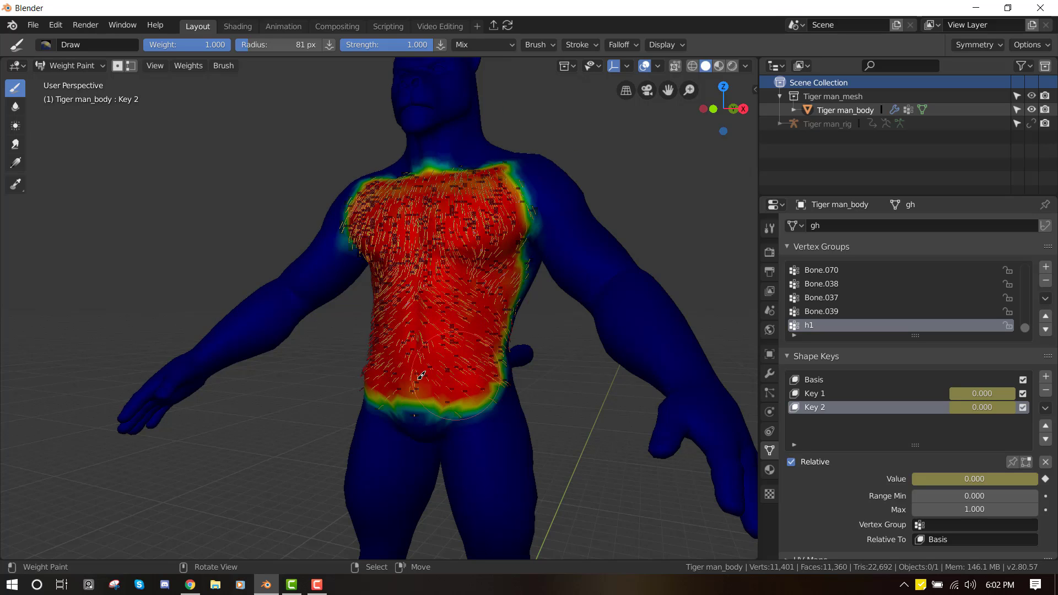
Switch to the Blur brush and soften the weight edges along the lower belly, side and upper chest.
middle_drag(471, 368, 508, 195)
key(shift+space)
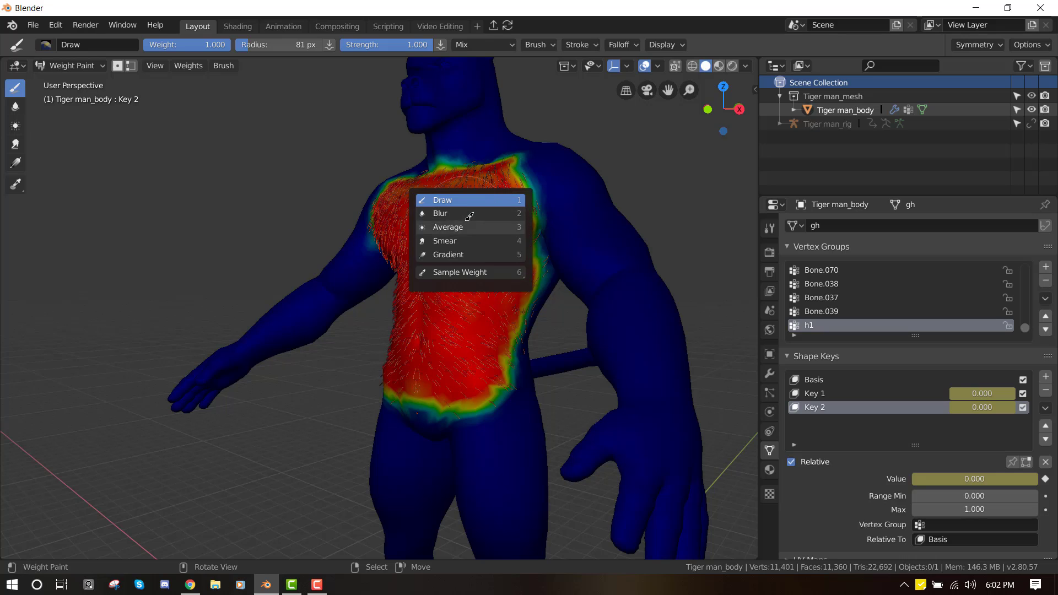
drag(409, 414, 479, 418)
key(shift+space)
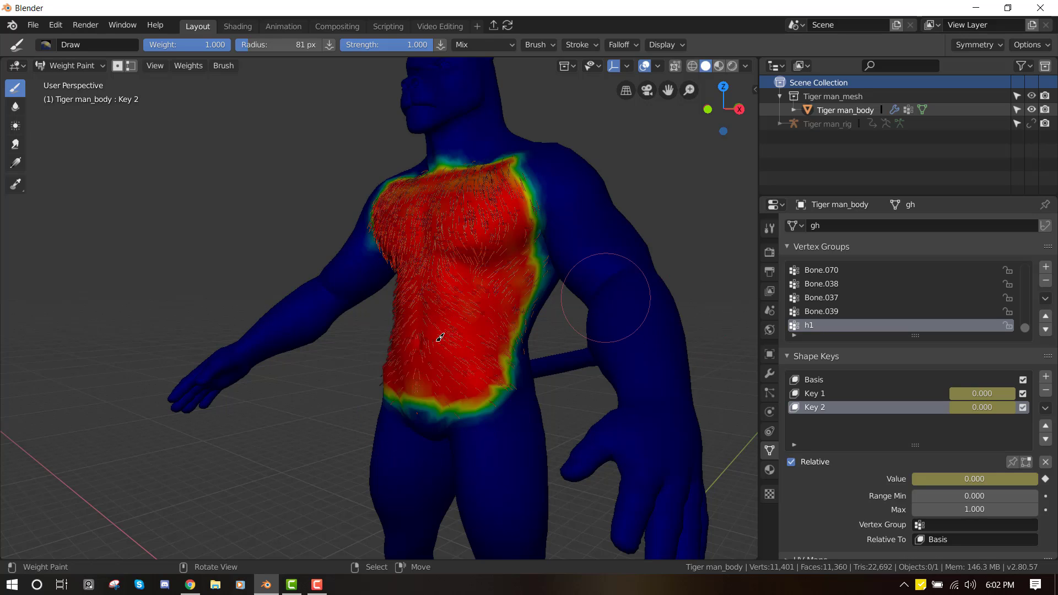
middle_drag(428, 355, 433, 372)
key(shift+space)
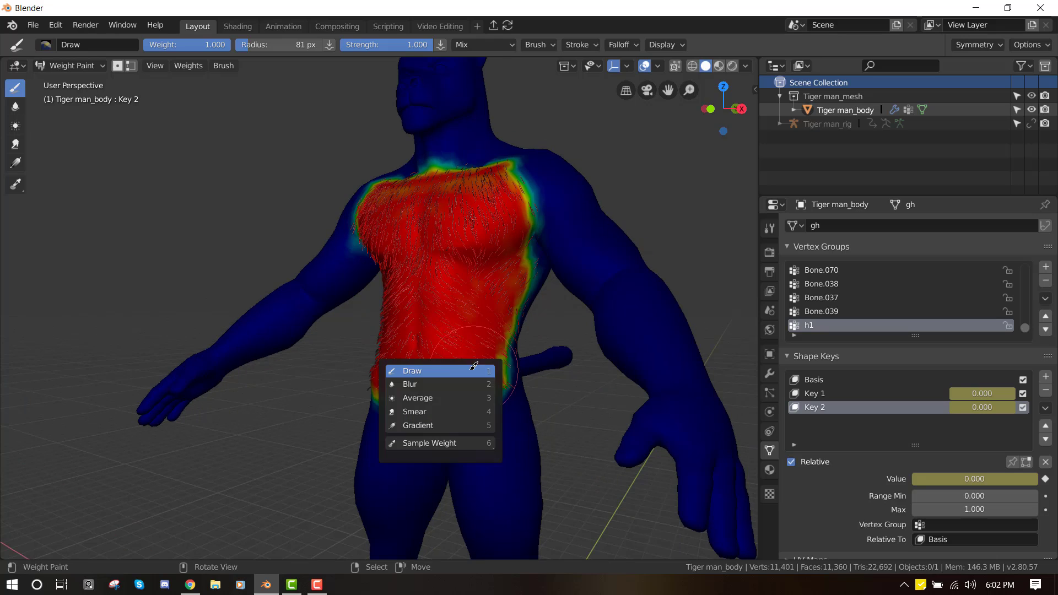
click(436, 383)
mouse_move(424, 413)
mouse_down()
mouse_move(461, 406)
mouse_move(524, 282)
mouse_move(531, 213)
mouse_move(503, 170)
mouse_up()
middle_drag(503, 169, 520, 200)
mouse_move(488, 149)
mouse_down()
mouse_move(441, 148)
mouse_move(509, 147)
mouse_up()
Return to Object Mode and set the particle system's Children type to Interpolated.
key(ctrl+Tab)
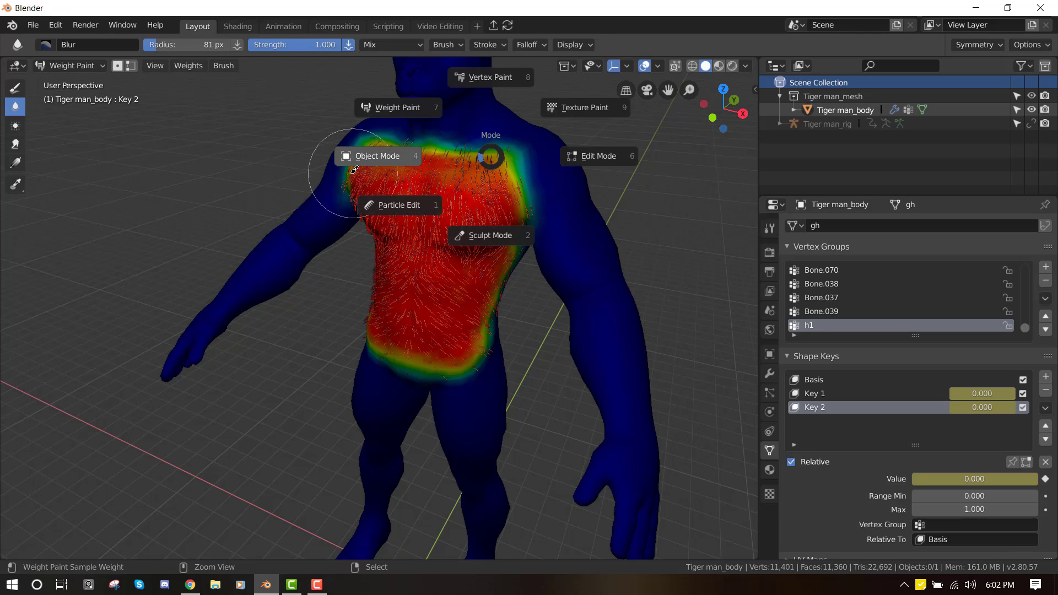
click(369, 149)
key(KP_1)
scroll(551, 280, down, 2)
scroll(551, 281, up, 3)
click(772, 393)
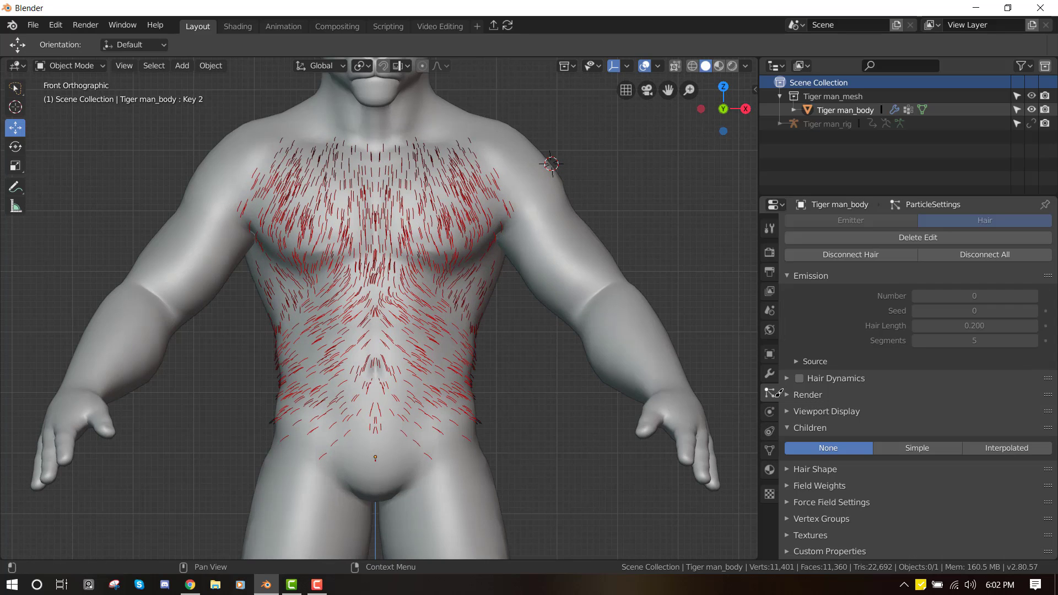
click(1006, 447)
scroll(1002, 448, down, 6)
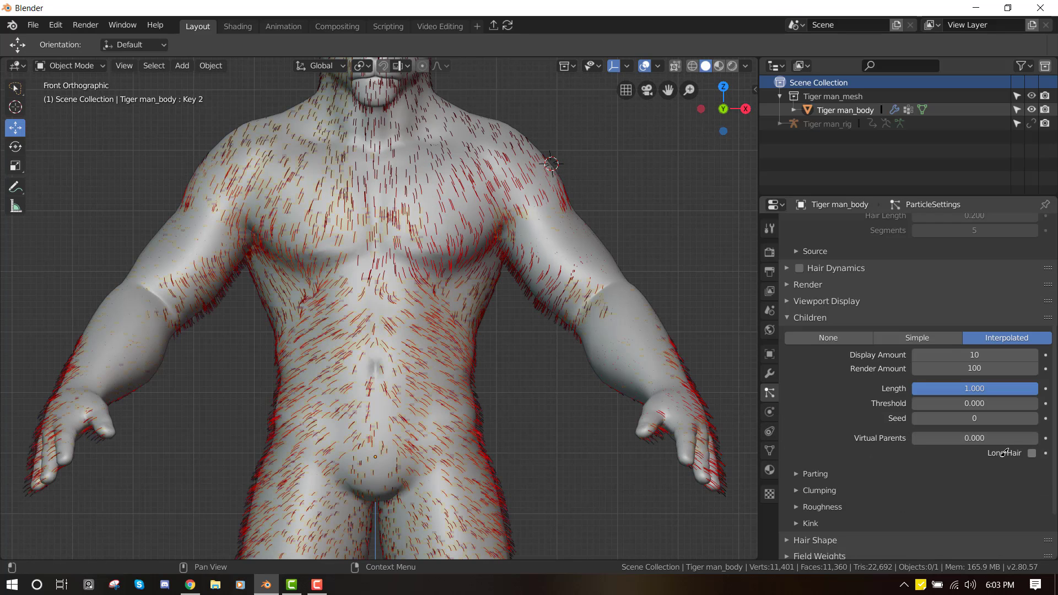
Assign the h1 vertex group as the particle system's Density group and check the fur coverage on the torso.
click(867, 521)
scroll(902, 482, down, 5)
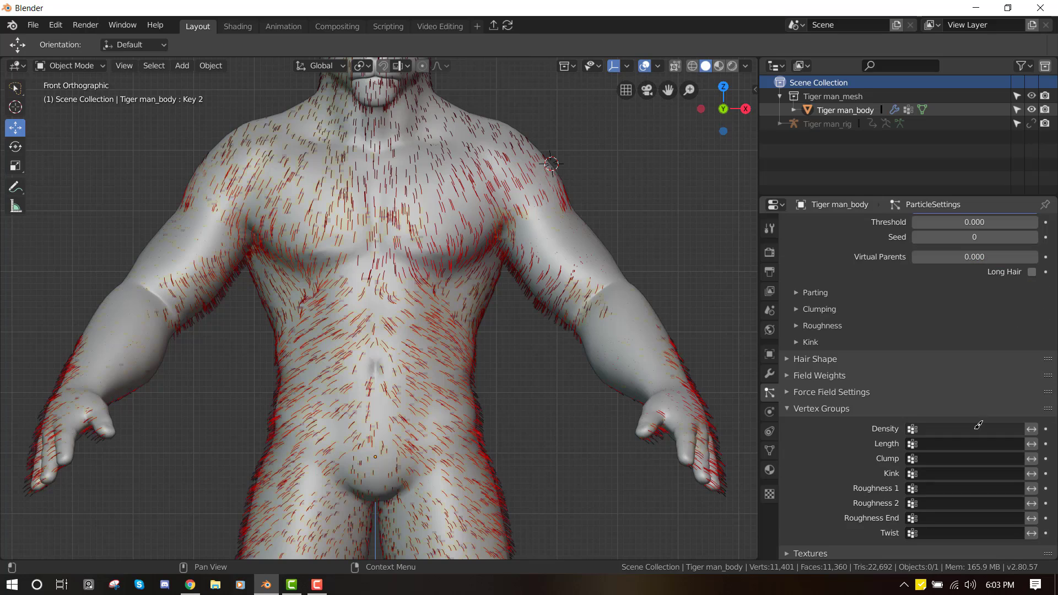
click(937, 429)
text(h1)
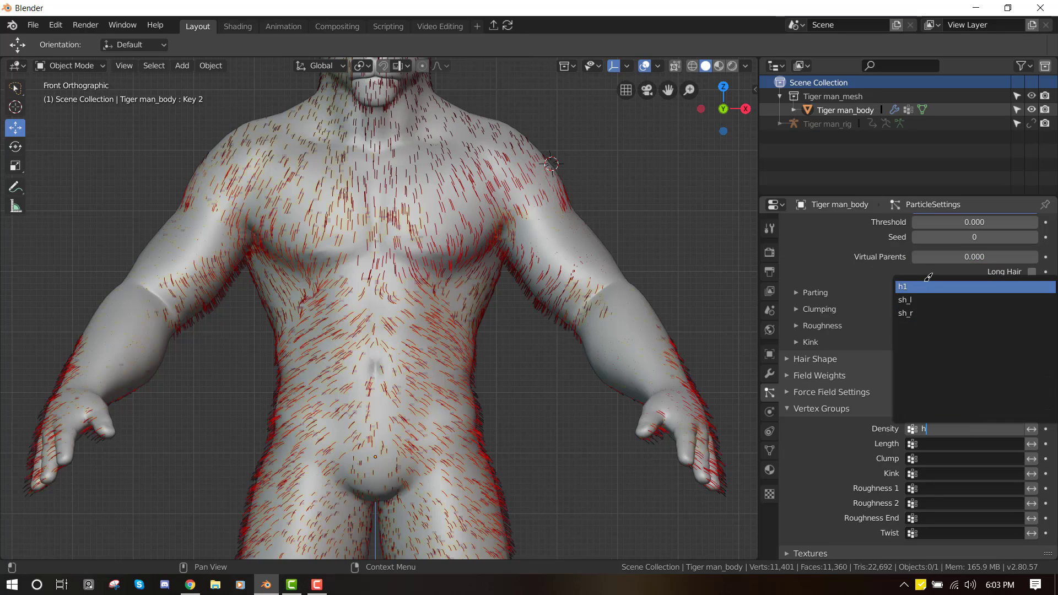
click(930, 279)
middle_drag(385, 298, 475, 324)
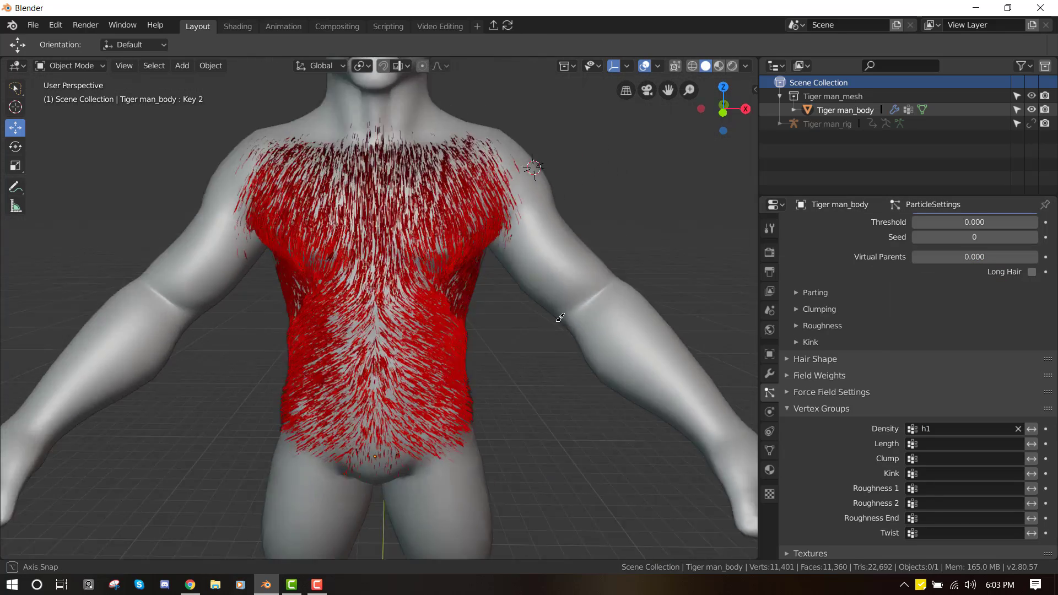
middle_drag(563, 317, 595, 385)
key(KP_1)
Expand the children's Clumping settings and set Clump to 0.199.
scroll(883, 358, up, 8)
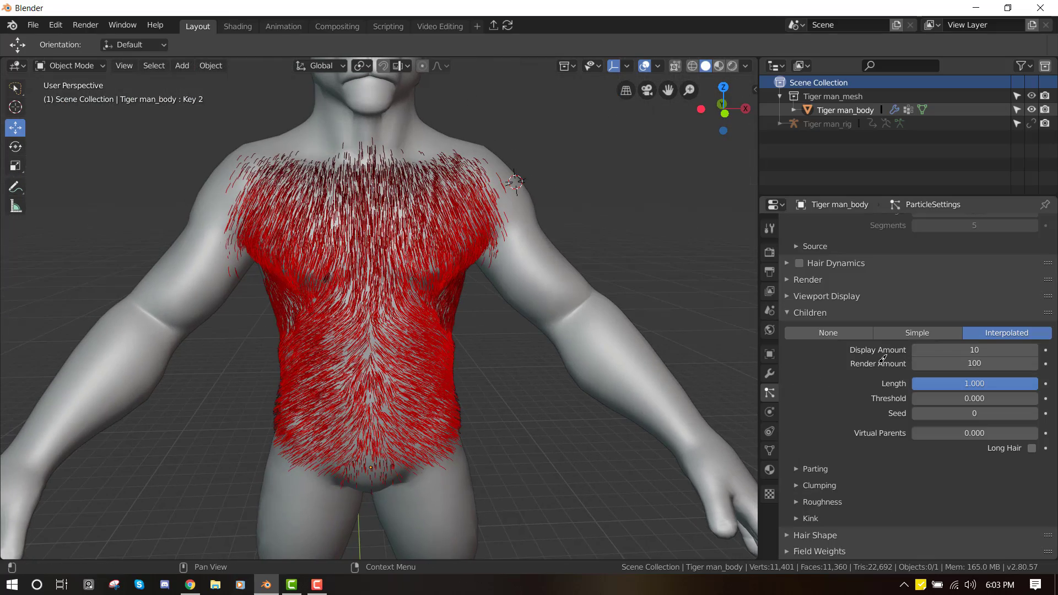
scroll(910, 387, down, 3)
click(884, 420)
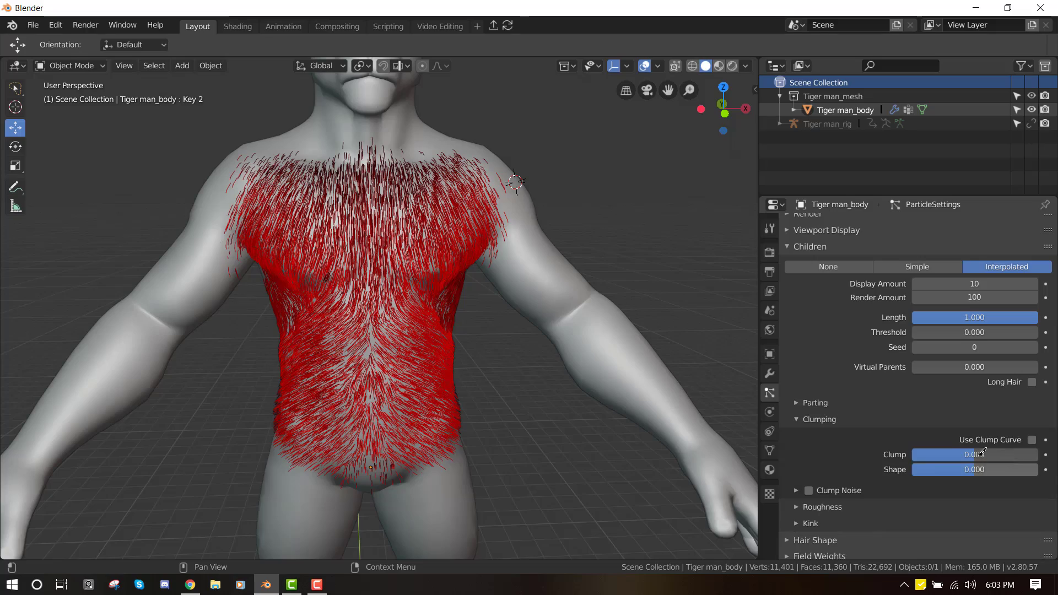
scroll(499, 306, up, 2)
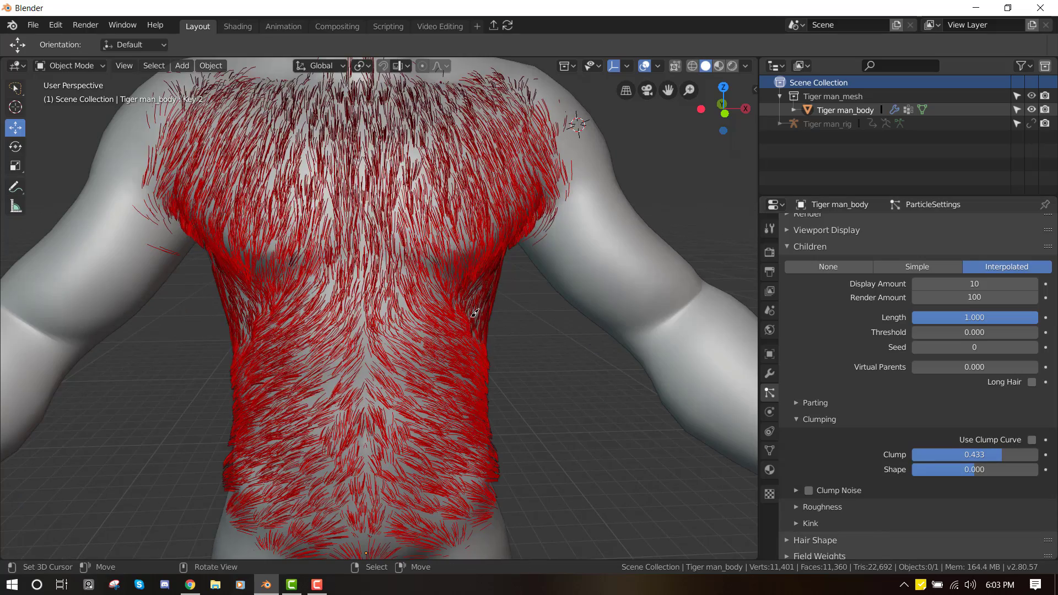
middle_drag(498, 334, 462, 335)
drag(993, 453, 978, 454)
middle_drag(323, 382, 370, 378)
scroll(458, 373, down, 2)
middle_drag(459, 371, 485, 347)
Set the children's Kink Type to Radial and adjust its Amplitude to 0.34m.
click(804, 523)
scroll(935, 505, down, 5)
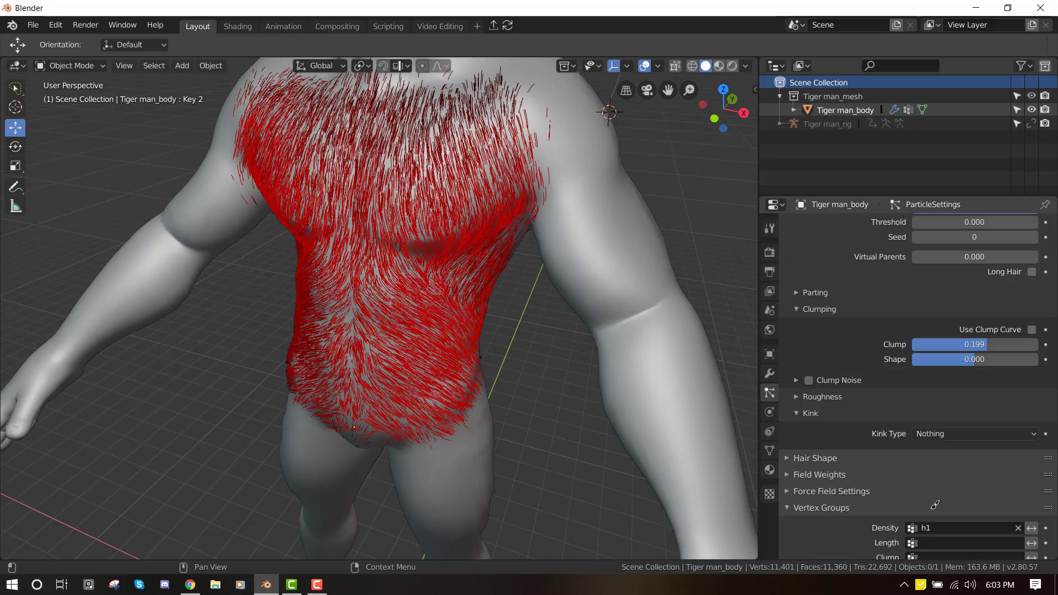
click(983, 434)
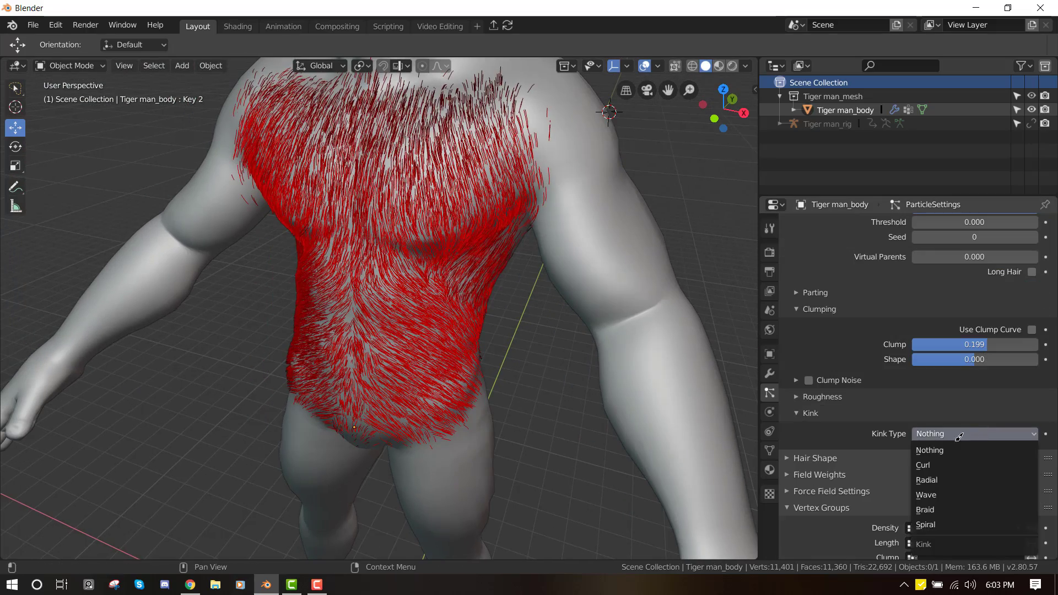
click(957, 480)
middle_drag(428, 357, 457, 345)
drag(966, 450, 986, 450)
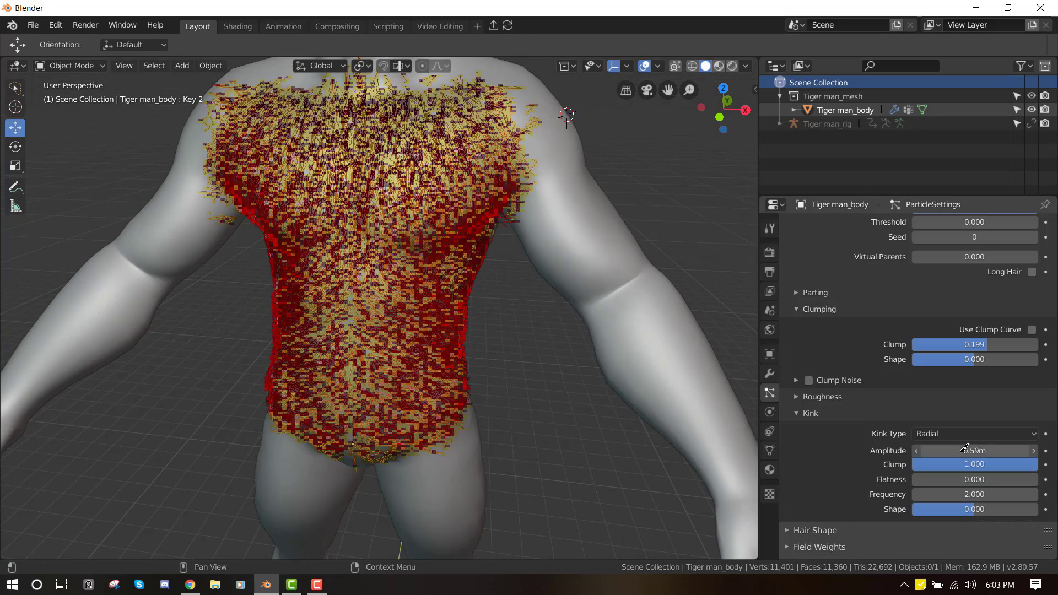
scroll(474, 329, up, 3)
key(KP_1)
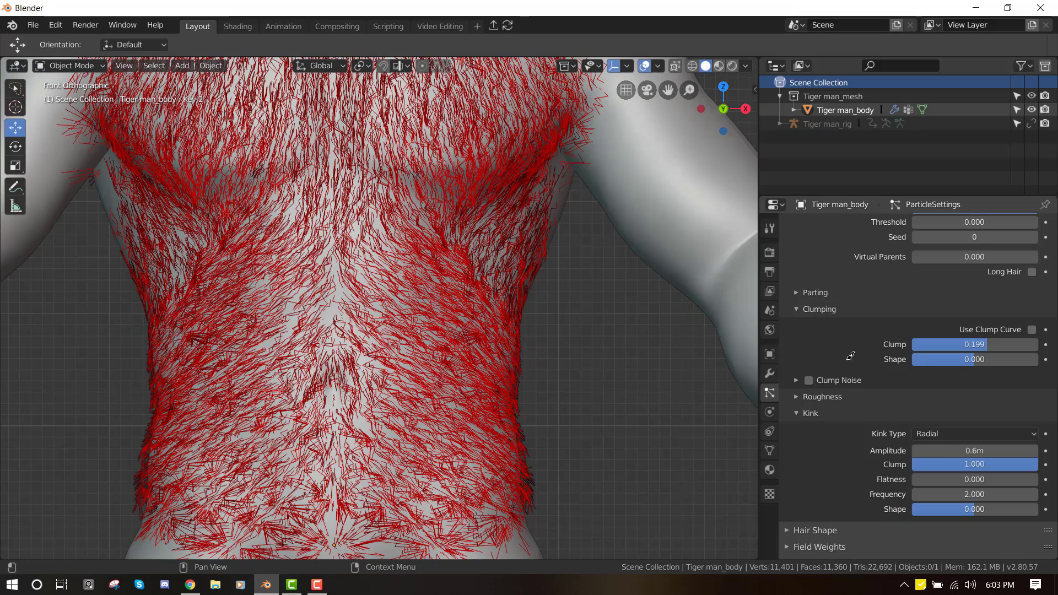
scroll(868, 385, up, 4)
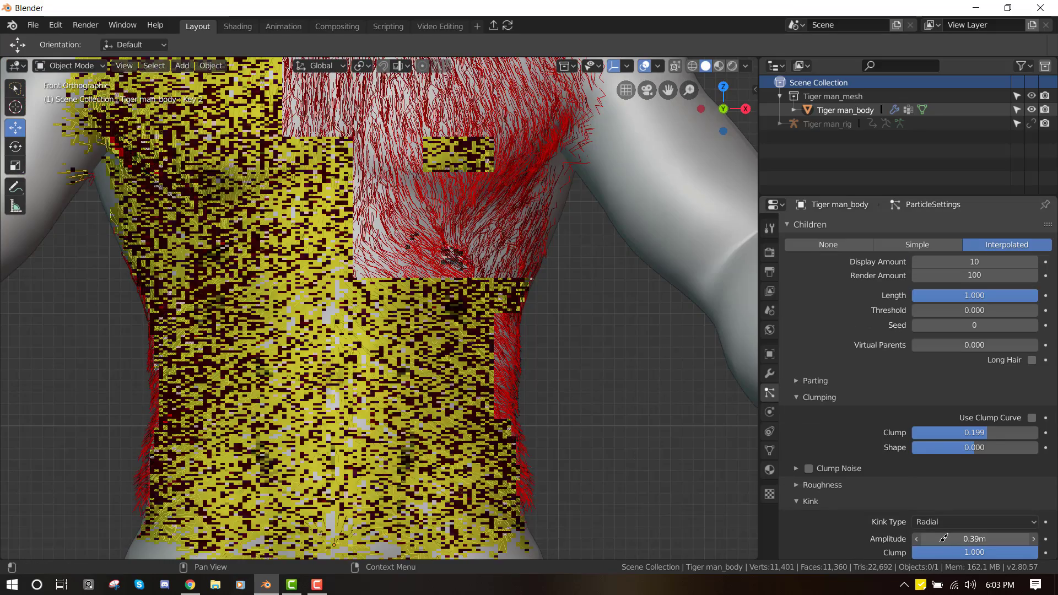
Expand the particle system's Viewport Display settings and examine the kinked fur on the torso from several distances and angles.
scroll(978, 368, up, 5)
click(868, 318)
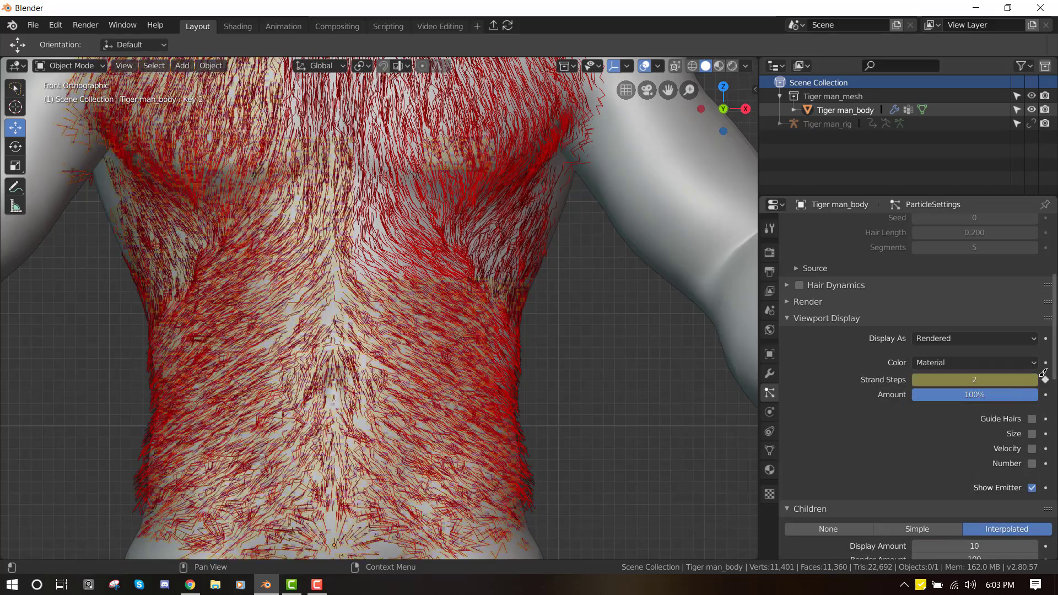
scroll(462, 332, down, 5)
middle_drag(462, 333, 466, 378)
scroll(441, 251, up, 3)
scroll(465, 378, down, 3)
middle_drag(522, 401, 438, 357)
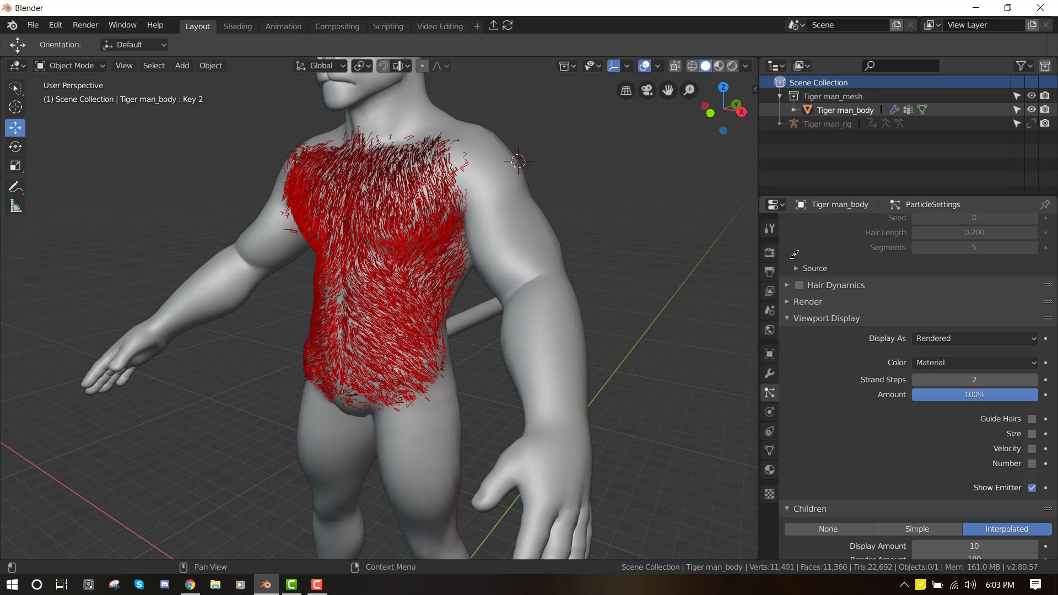
Change the scene's Render Engine to Eevee.
click(769, 252)
click(937, 226)
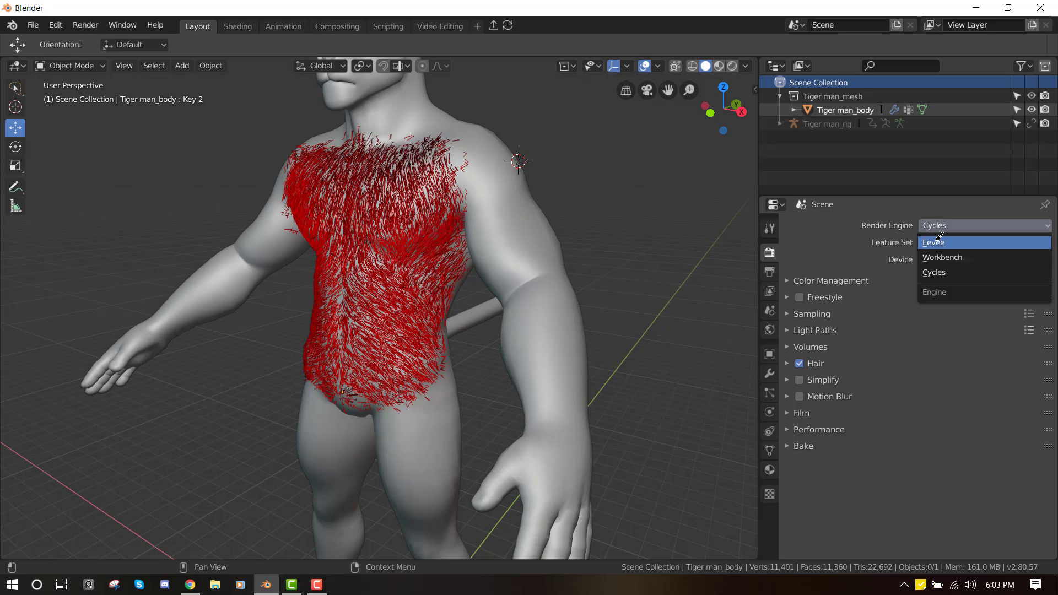
scroll(488, 276, up, 3)
middle_drag(623, 297, 655, 301)
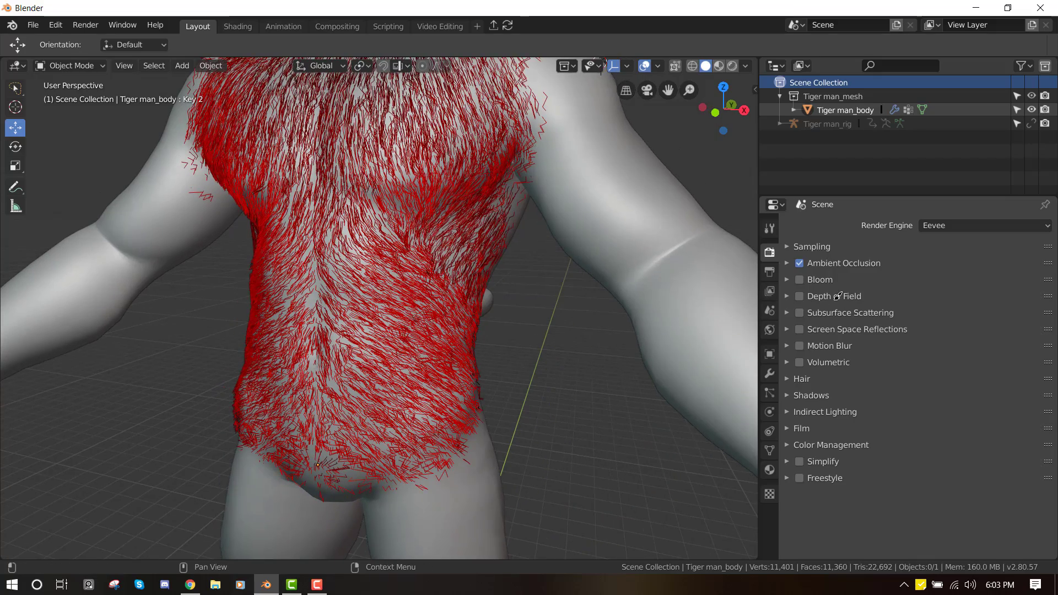
key(KP_1)
scroll(346, 361, up, 2)
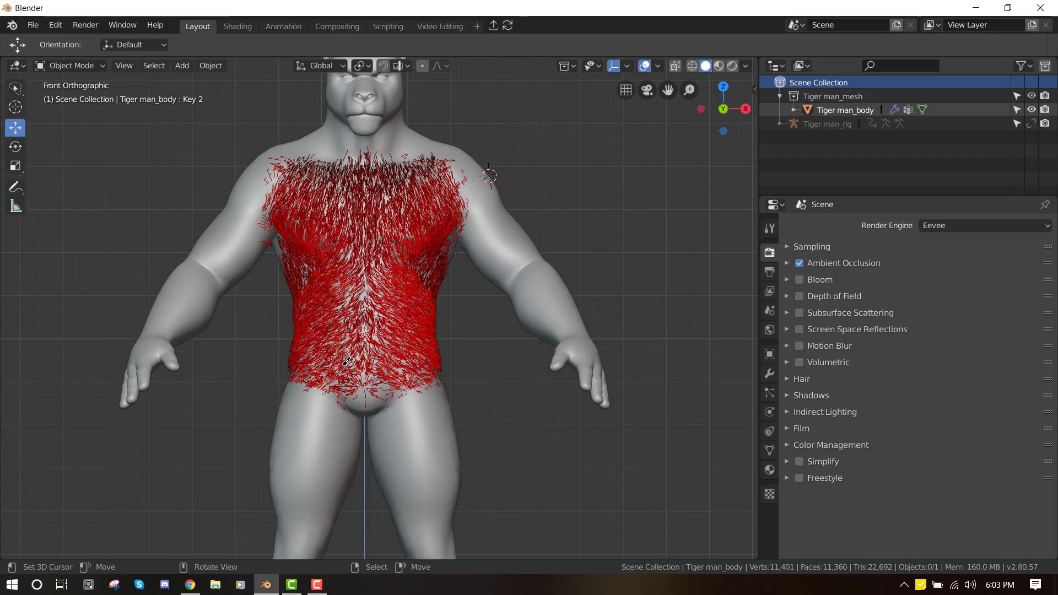
Set Eevee's Hair Shape Type to Strip and inspect the fur on the torso up close.
click(860, 380)
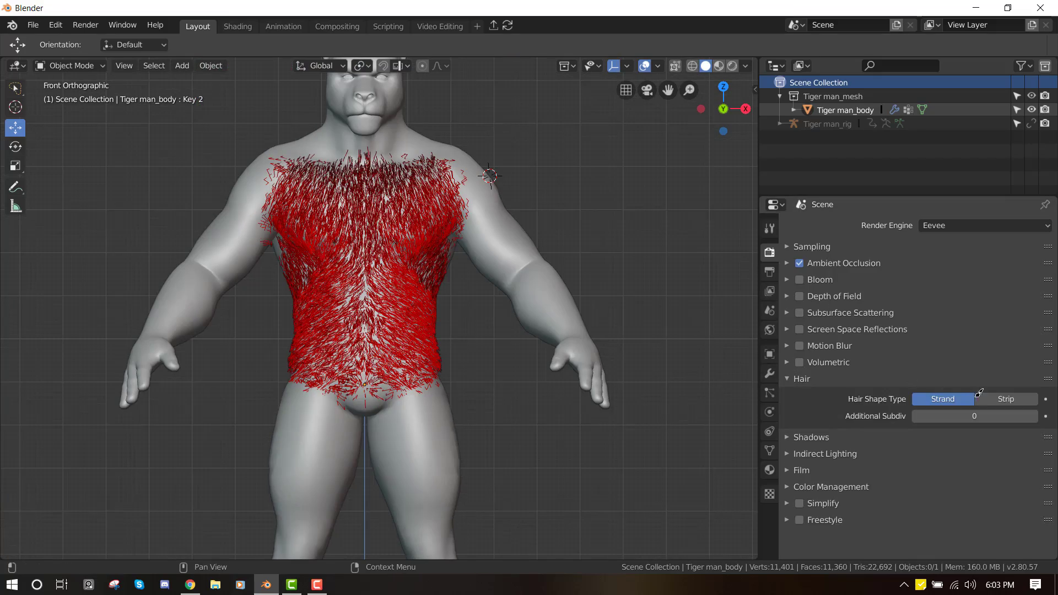
click(1006, 399)
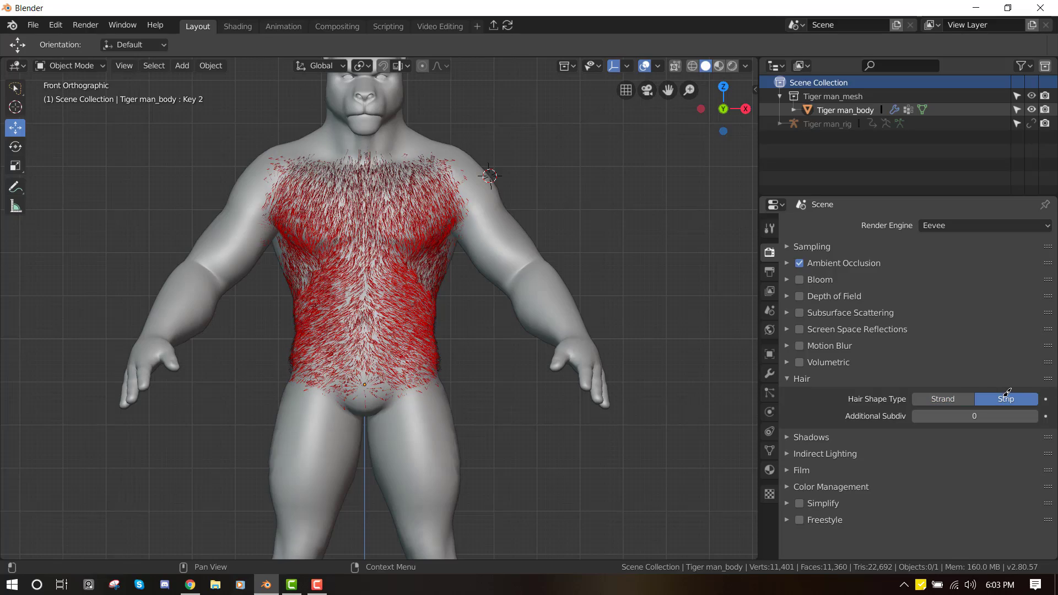
middle_drag(406, 258, 356, 268)
scroll(450, 299, up, 4)
middle_drag(450, 299, 358, 270)
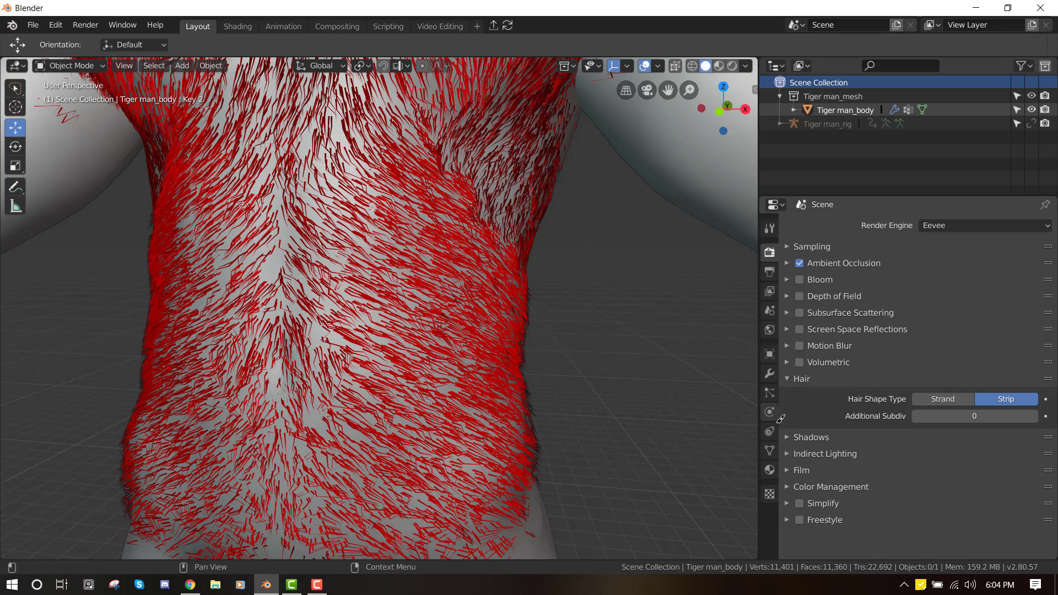
Expand the particle system's Hair Shape settings and set the Radius Root to 0m.
click(770, 393)
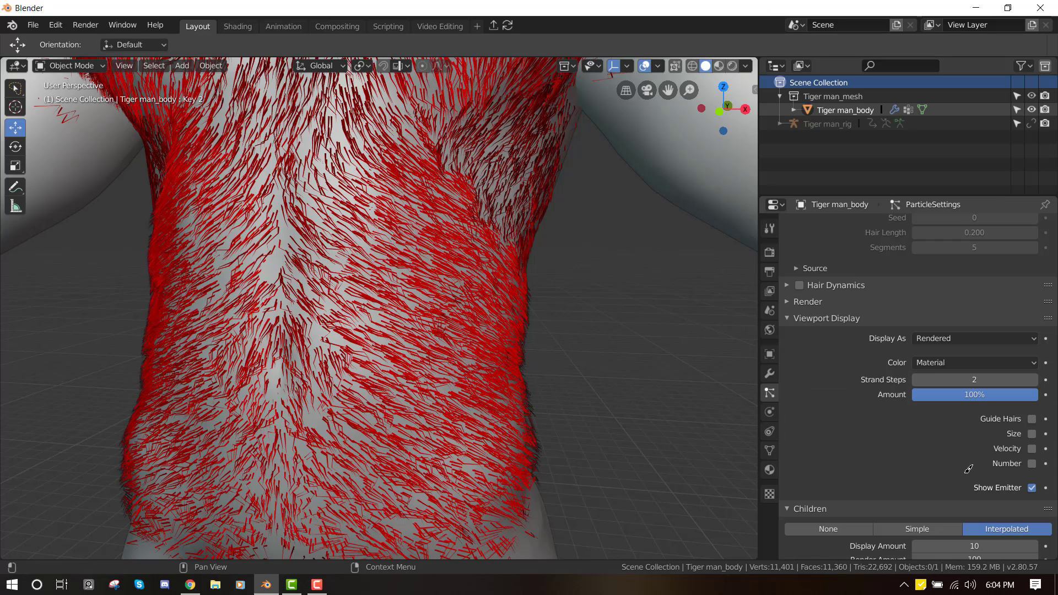
scroll(968, 469, down, 20)
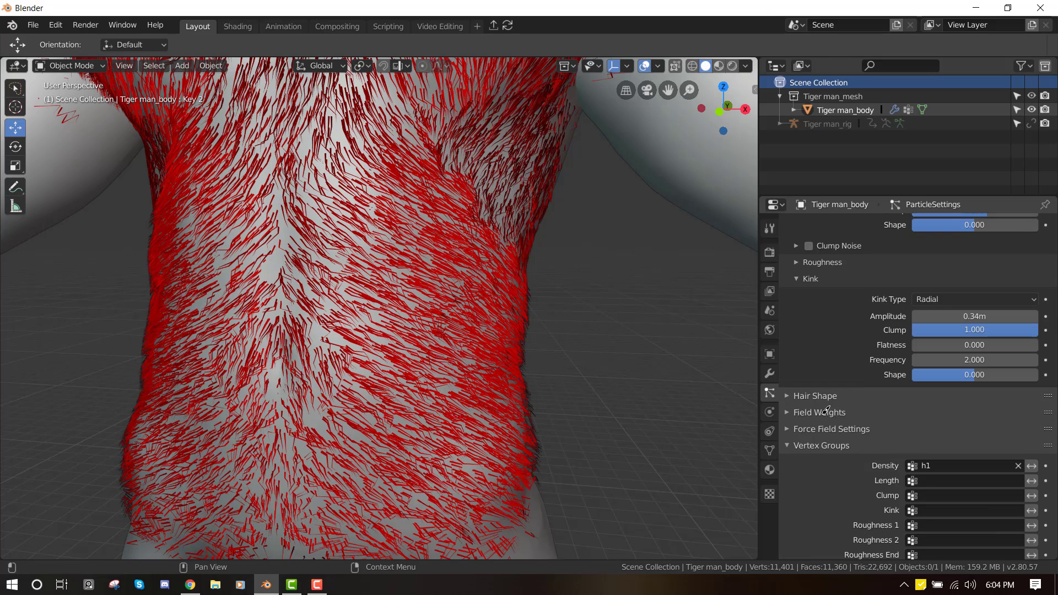
click(815, 395)
click(988, 434)
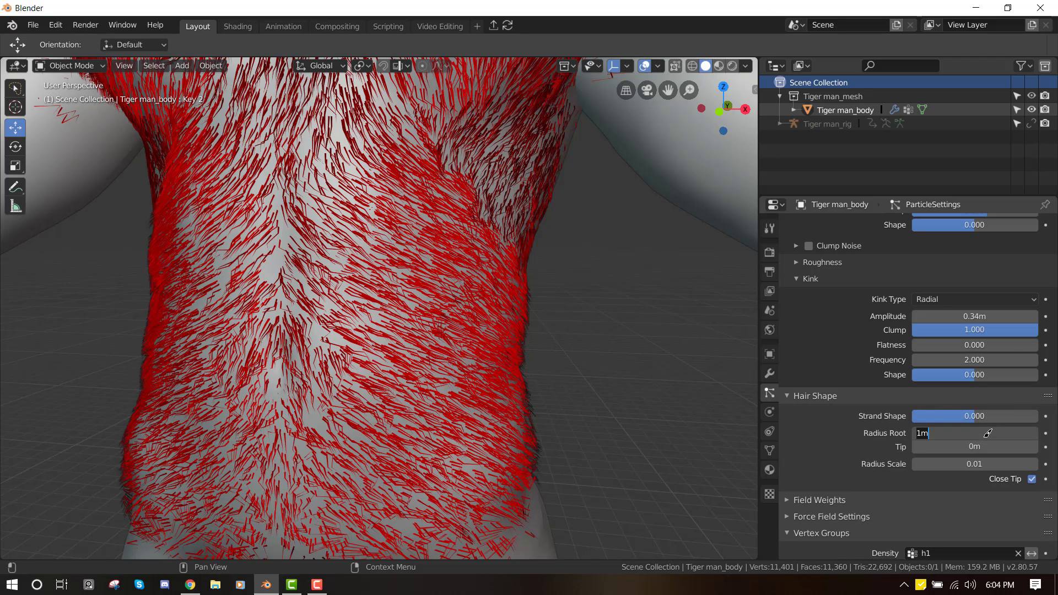
key(Return)
scroll(344, 356, down, 2)
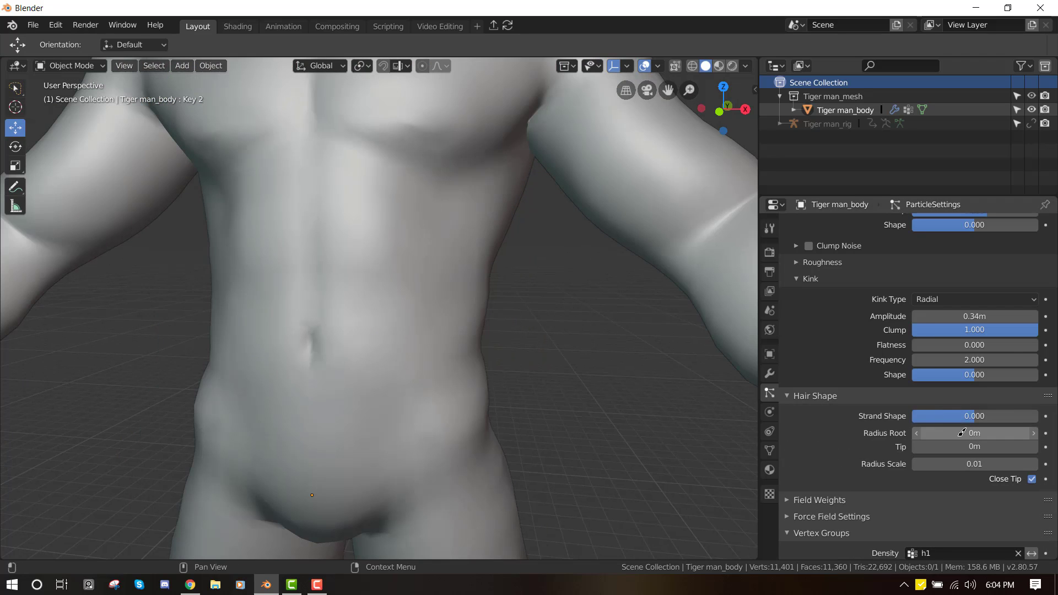
Set the hair's Radius Root to 0.1m and inspect the torso fur from the front and at an angle.
click(962, 432)
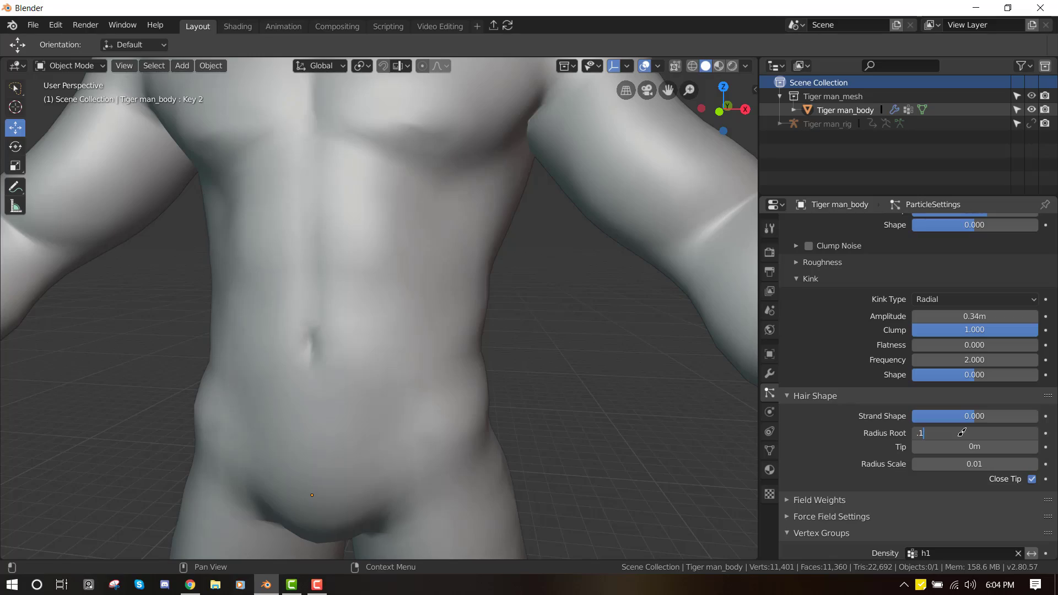
text(.1)
key(Return)
scroll(463, 314, up, 3)
middle_drag(463, 314, 414, 318)
scroll(418, 331, down, 3)
key(KP_1)
scroll(501, 328, up, 4)
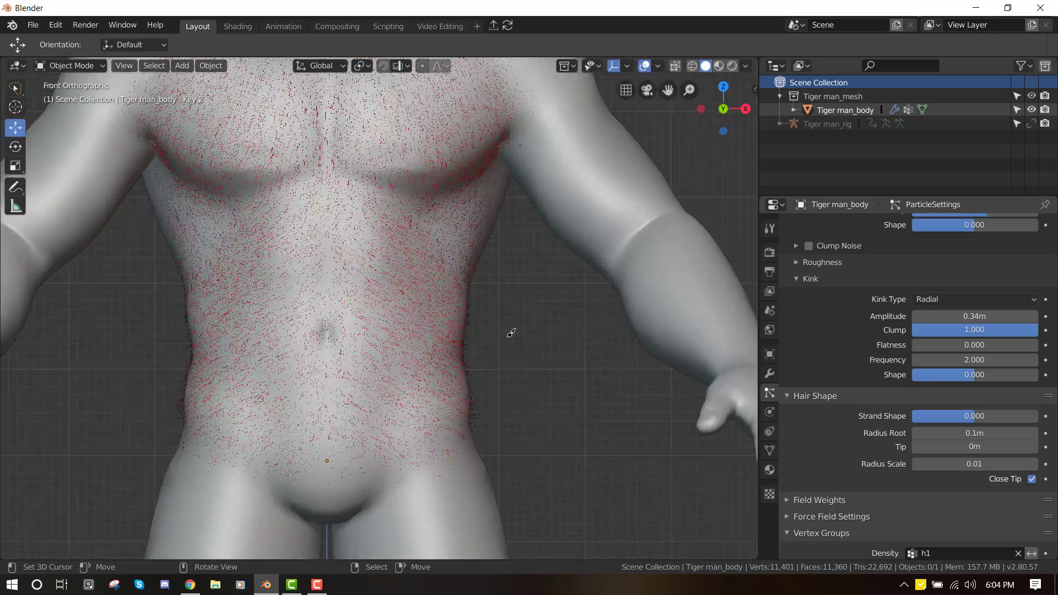
scroll(511, 334, down, 2)
middle_drag(490, 342, 458, 350)
scroll(457, 350, up, 2)
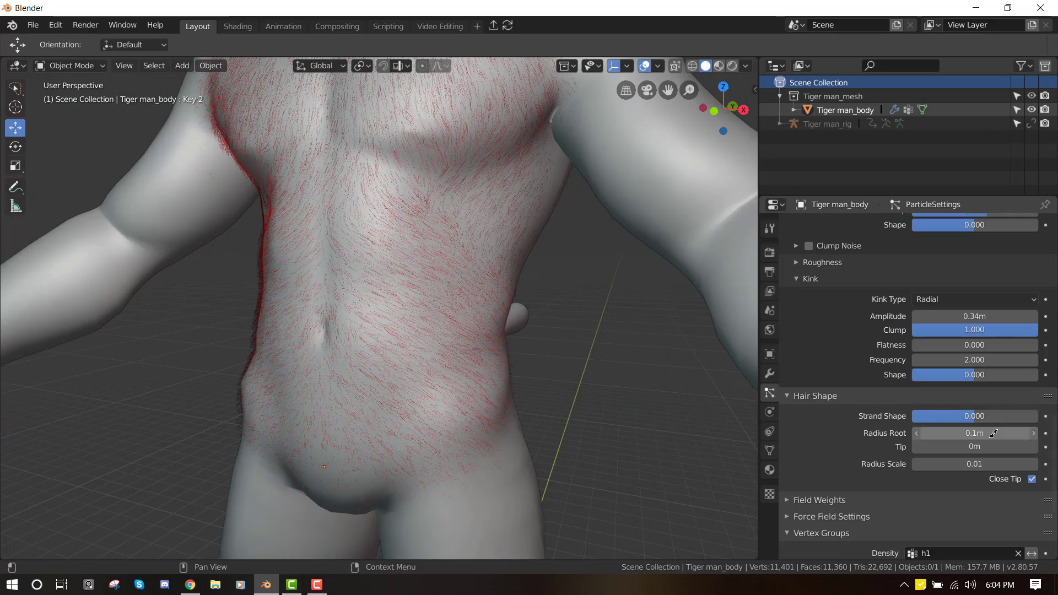
Try a Radius Root of 0.6m, reduce it to 0.4m and compare the fur thickness on the torso.
click(993, 433)
text(.6)
key(Return)
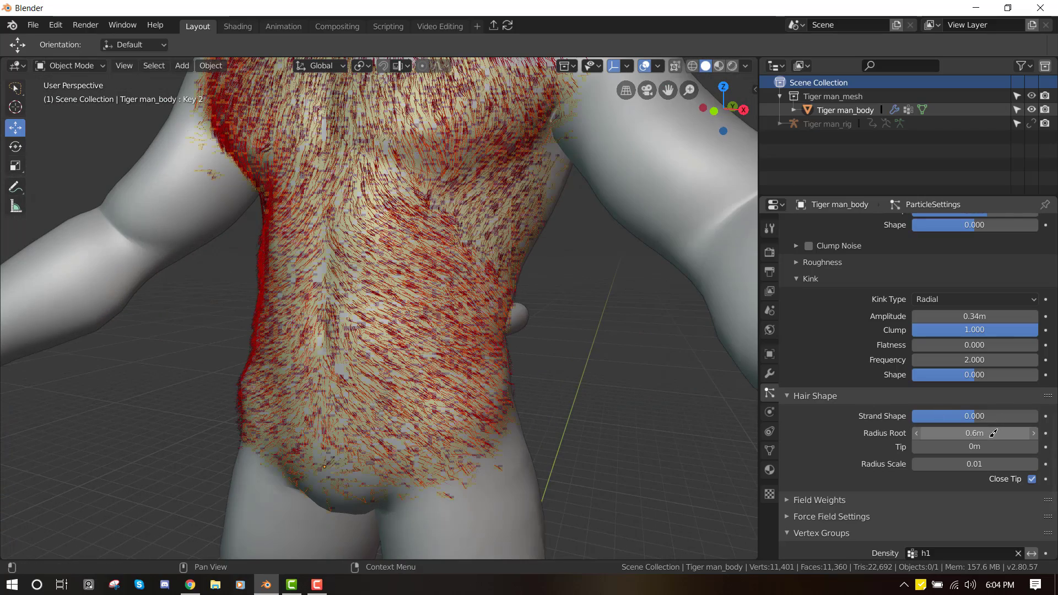
click(993, 433)
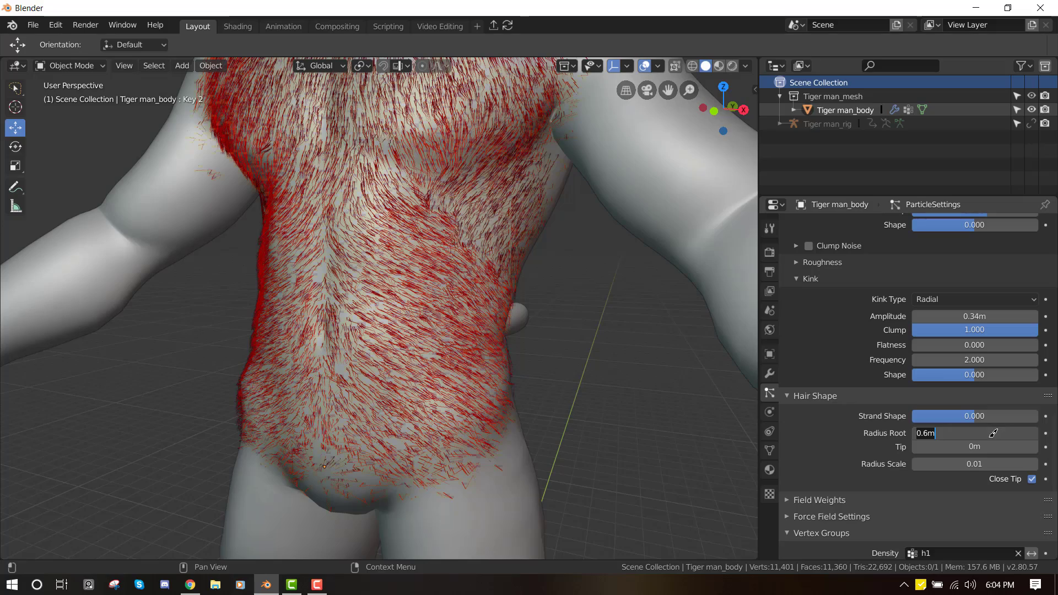
text(.4)
key(Return)
key(KP_1)
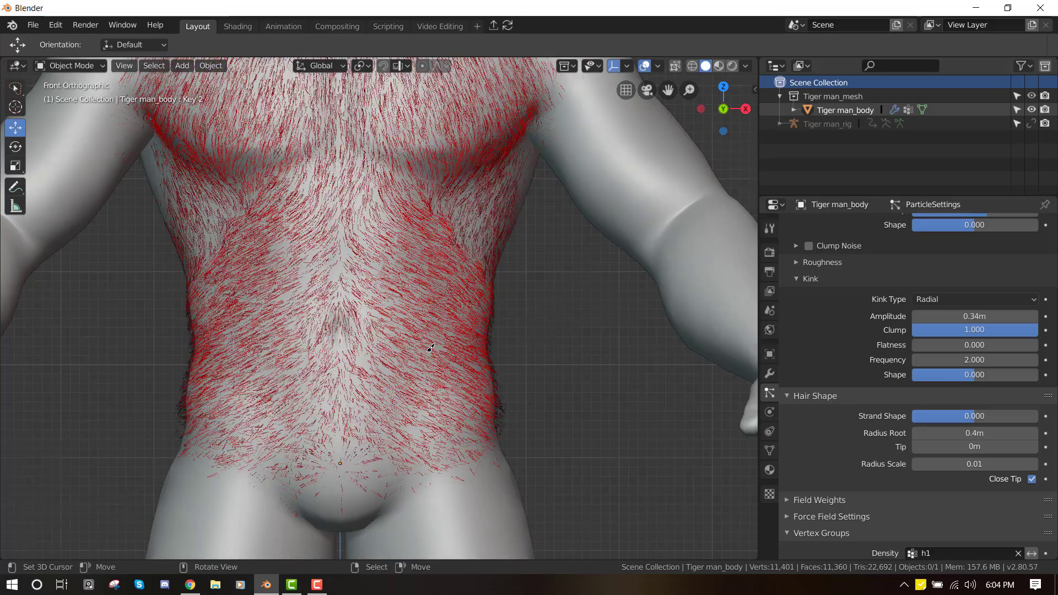
scroll(562, 125, down, 4)
middle_drag(617, 110, 561, 125)
scroll(562, 125, up, 2)
Set both the Display Amount and the Render Amount of the interpolated children to 35.
scroll(949, 373, up, 10)
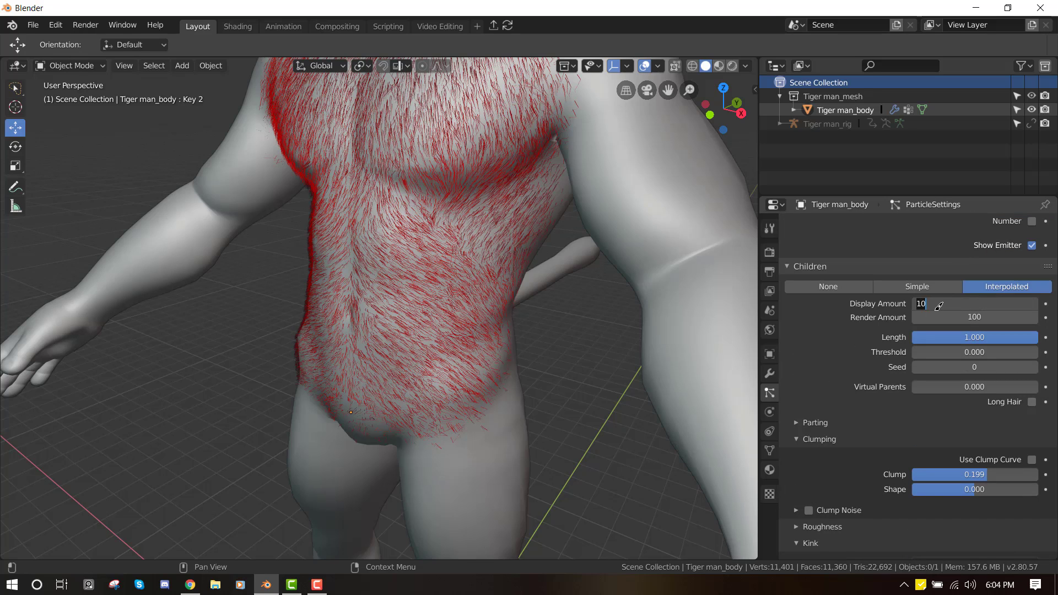
key(Return)
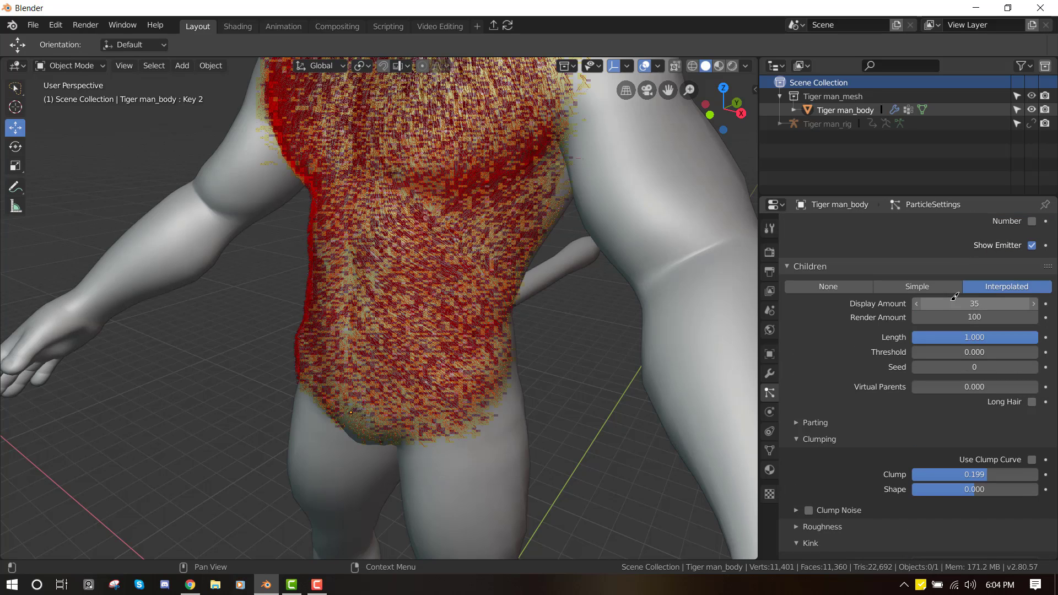
middle_drag(590, 441, 480, 330)
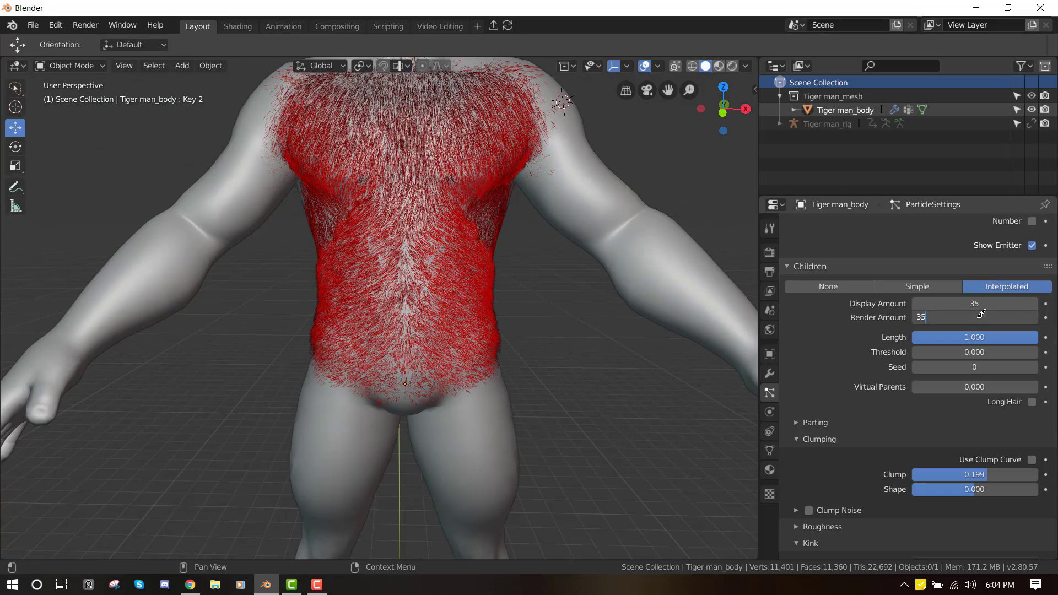
middle_drag(471, 278, 527, 282)
scroll(882, 430, down, 6)
middle_drag(382, 357, 317, 350)
Set the hair's Radius Root to 0.8m and check the thicker strands on the torso.
scroll(941, 457, down, 3)
click(987, 500)
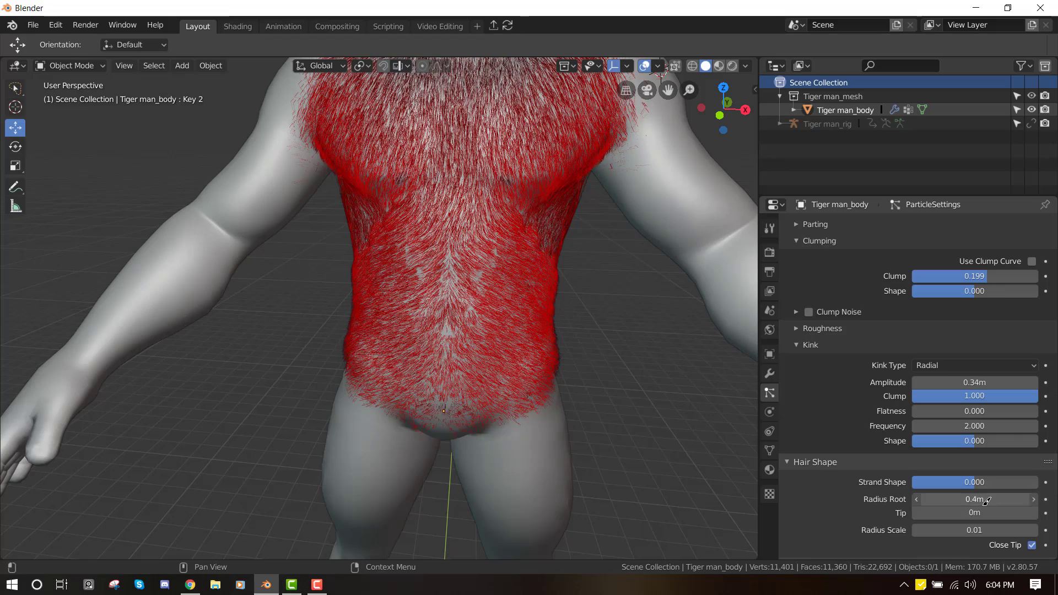
key(Return)
middle_drag(399, 338, 554, 367)
scroll(453, 288, down, 4)
scroll(567, 309, up, 2)
scroll(560, 368, down, 3)
scroll(554, 367, up, 3)
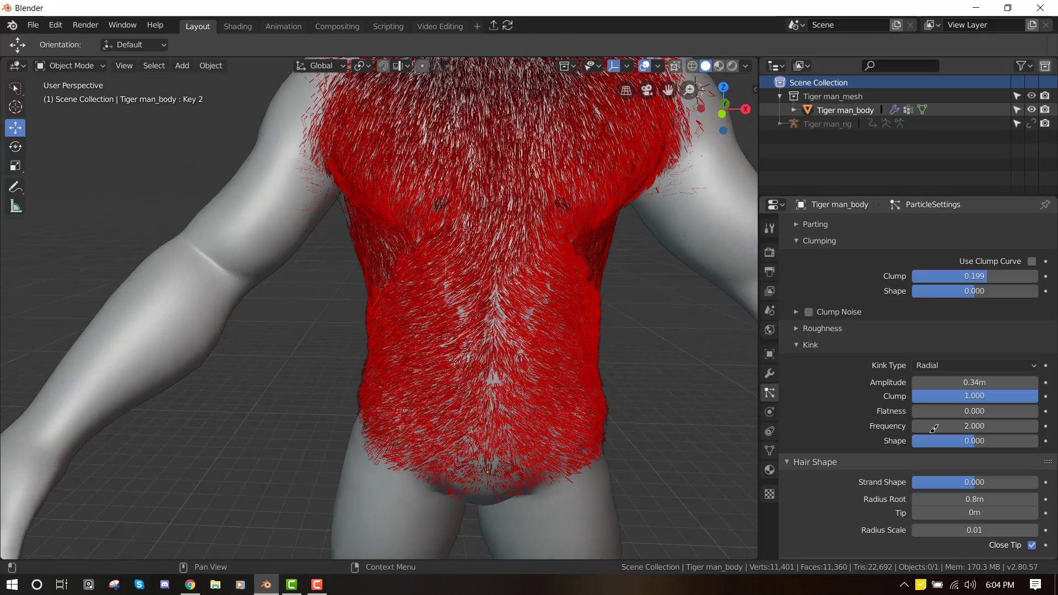
Expand the children's Roughness settings, raise Endpoint to 0.094 and check the fur from the side and front.
scroll(964, 499, down, 3)
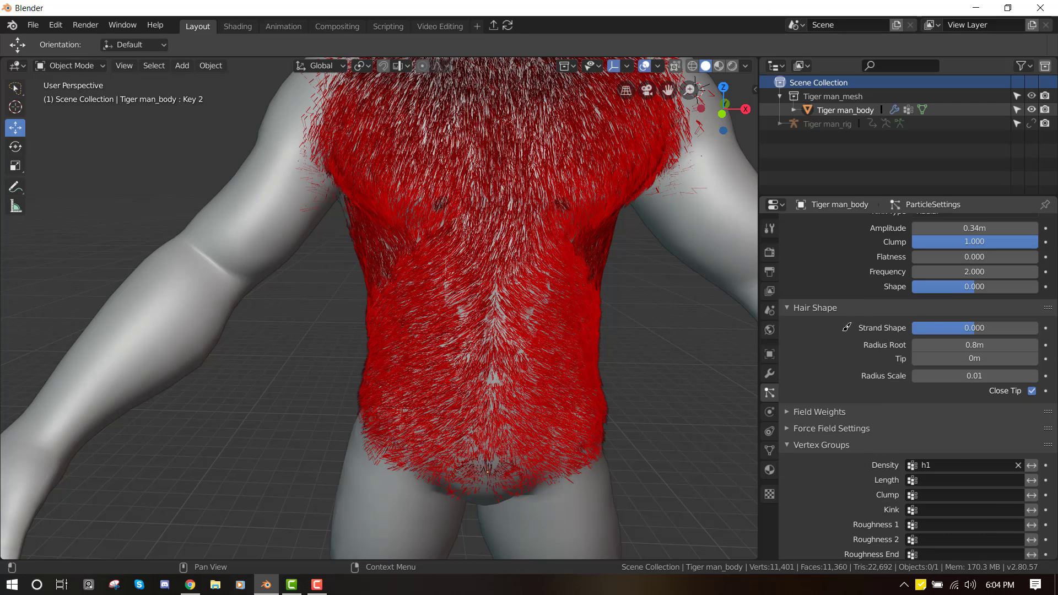
click(849, 267)
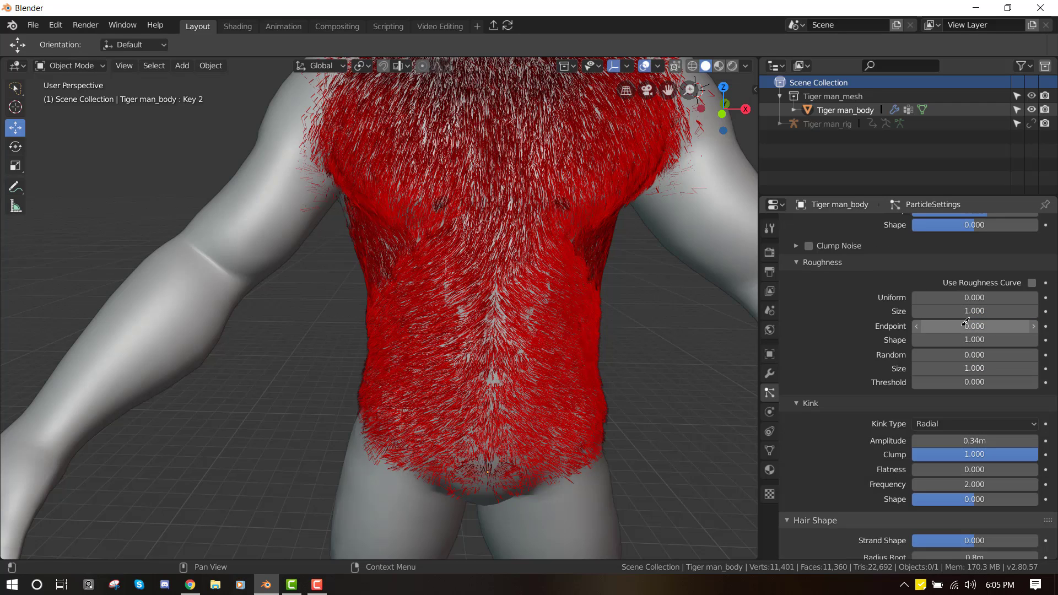
drag(968, 326, 976, 326)
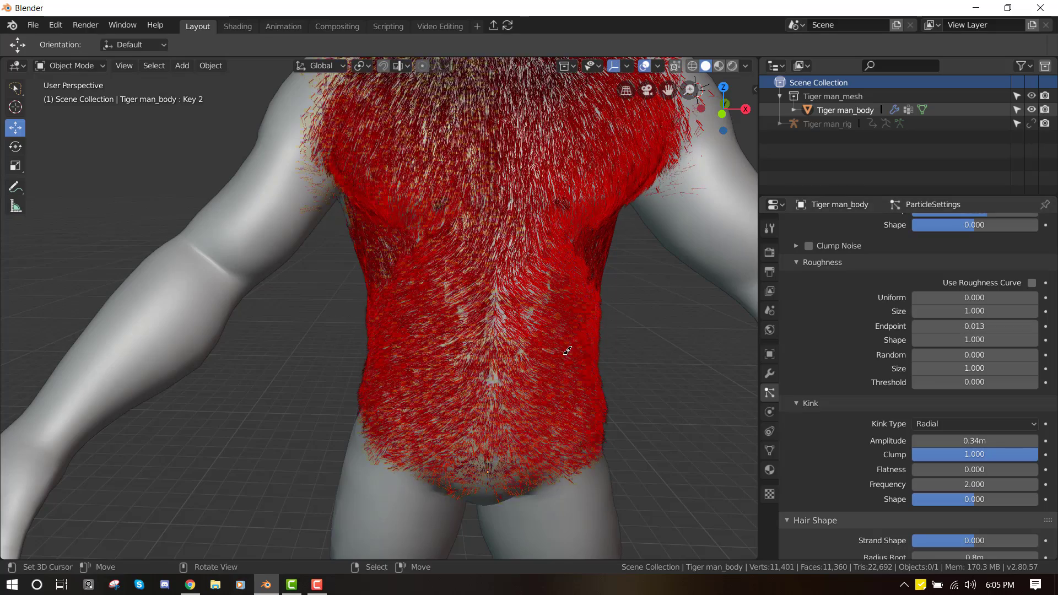
middle_drag(584, 352, 688, 344)
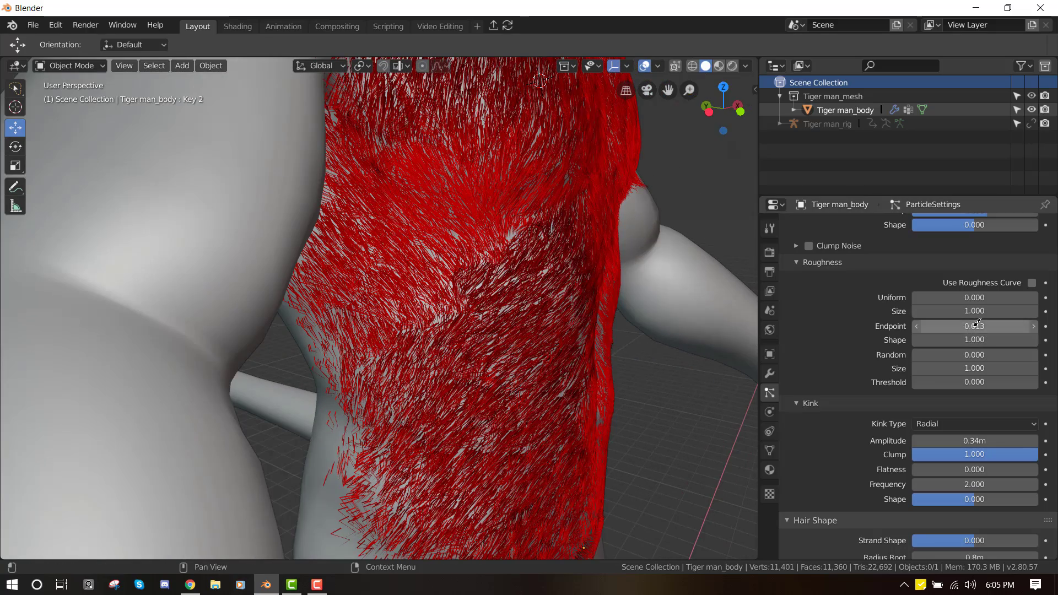
drag(984, 322, 1023, 321)
middle_drag(553, 335, 584, 330)
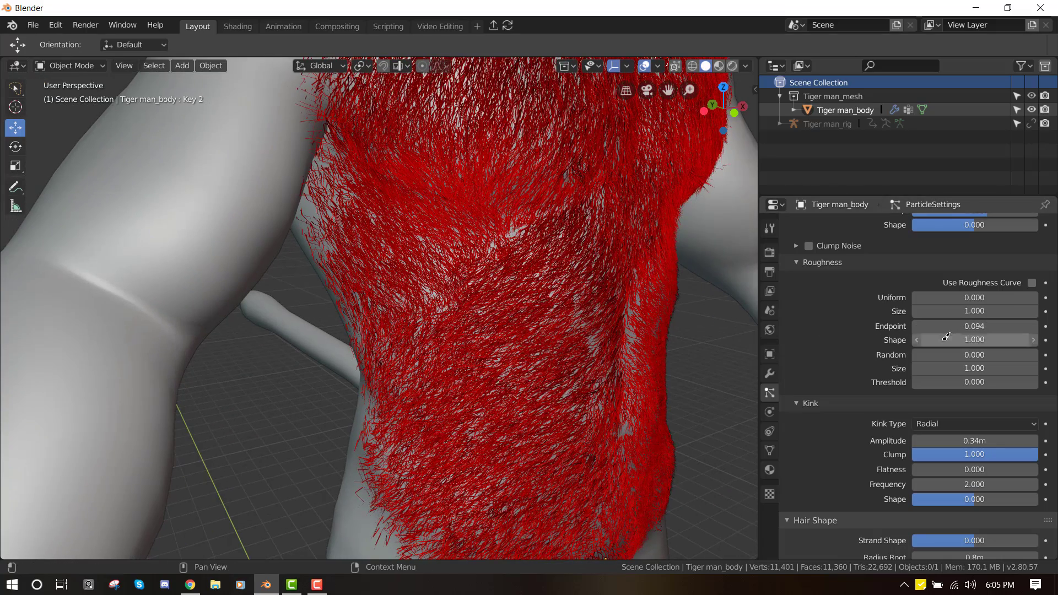
key(Return)
middle_drag(568, 346, 505, 344)
scroll(569, 364, down, 8)
key(KP_1)
Set Eevee's Hair Shape Type to Strand and inspect the torso fur up close and from the front.
click(770, 226)
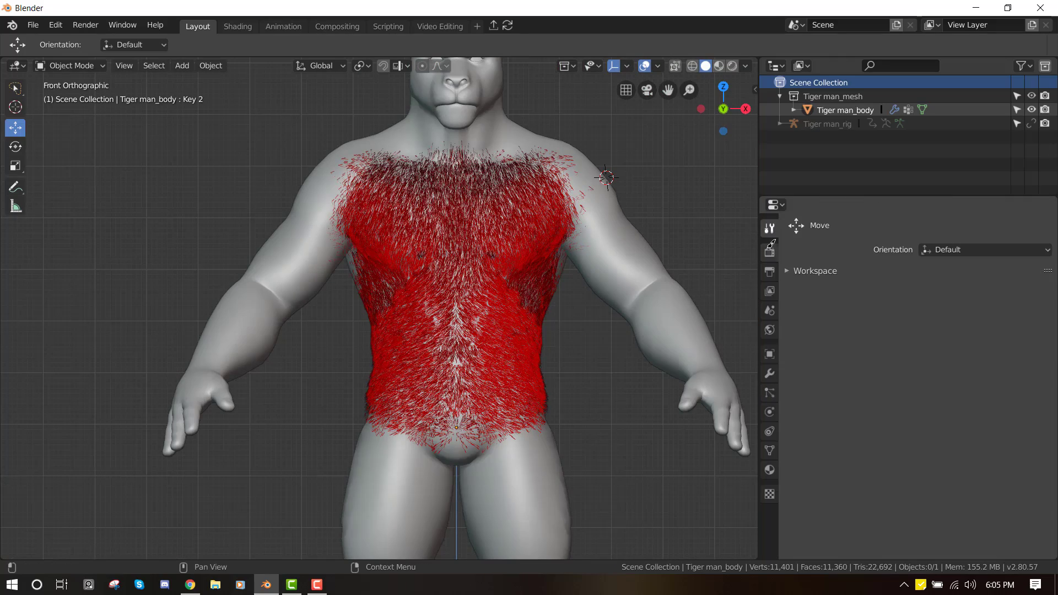
click(770, 246)
click(957, 395)
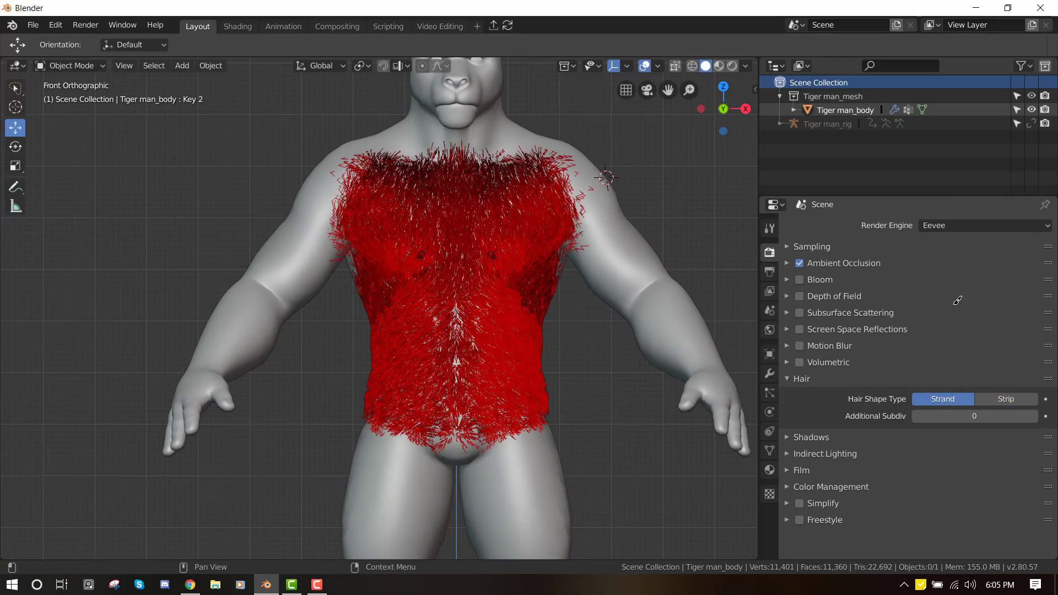
click(966, 223)
click(939, 243)
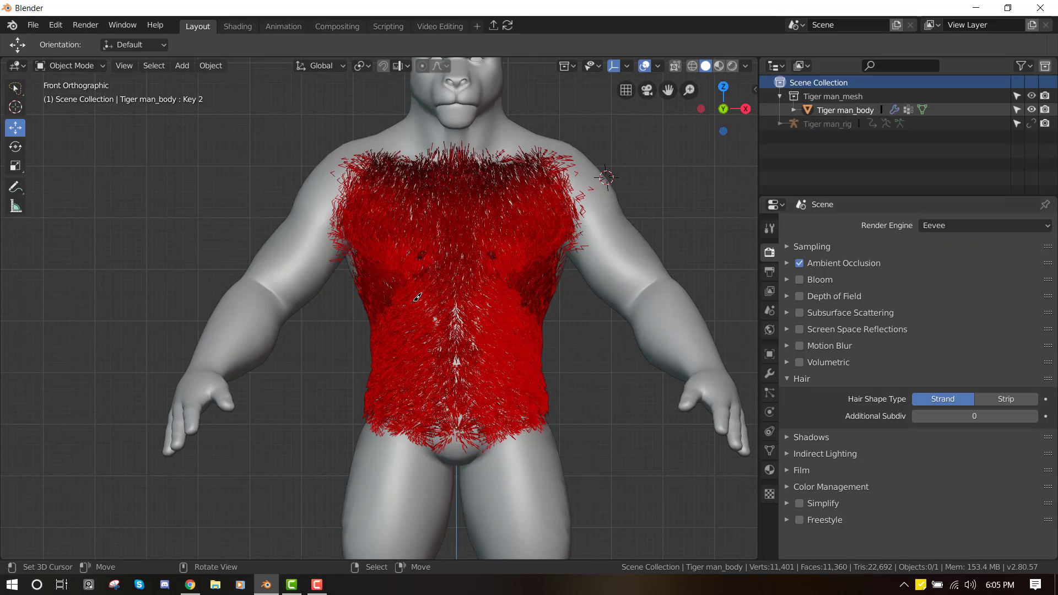
middle_drag(417, 299, 499, 312)
scroll(518, 310, up, 4)
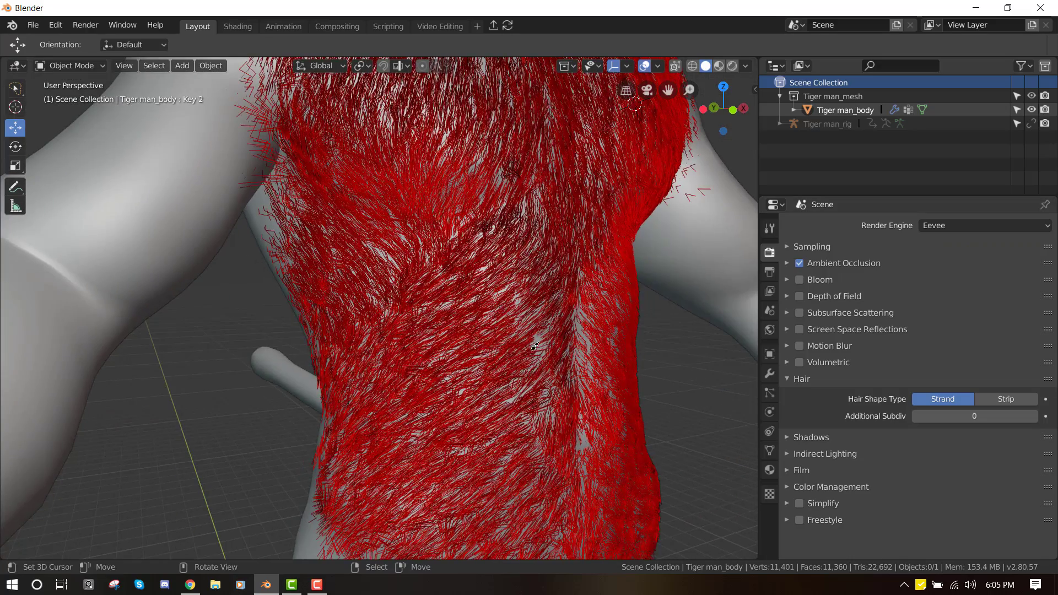
key(KP_1)
scroll(524, 375, down, 5)
scroll(523, 398, up, 2)
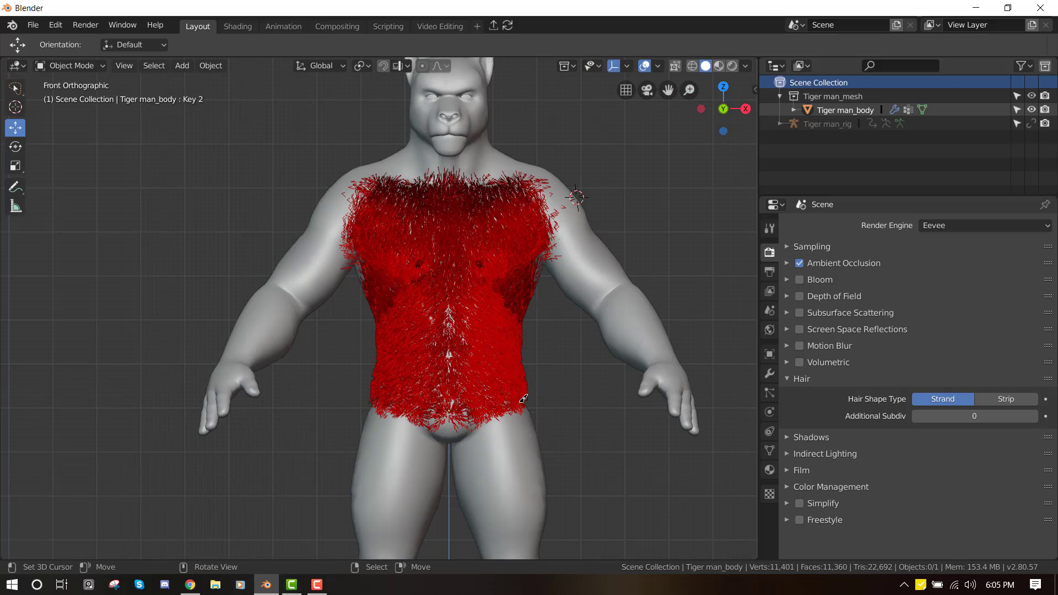
middle_drag(433, 310, 477, 330)
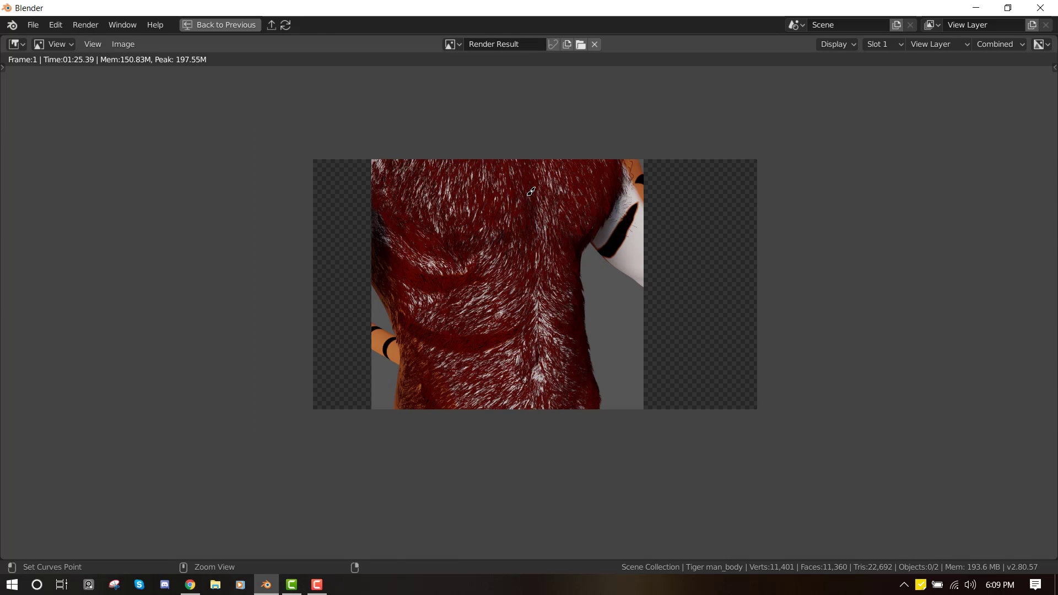
Examine the rendered image of the torso fur at several zoom levels.
key(Escape)
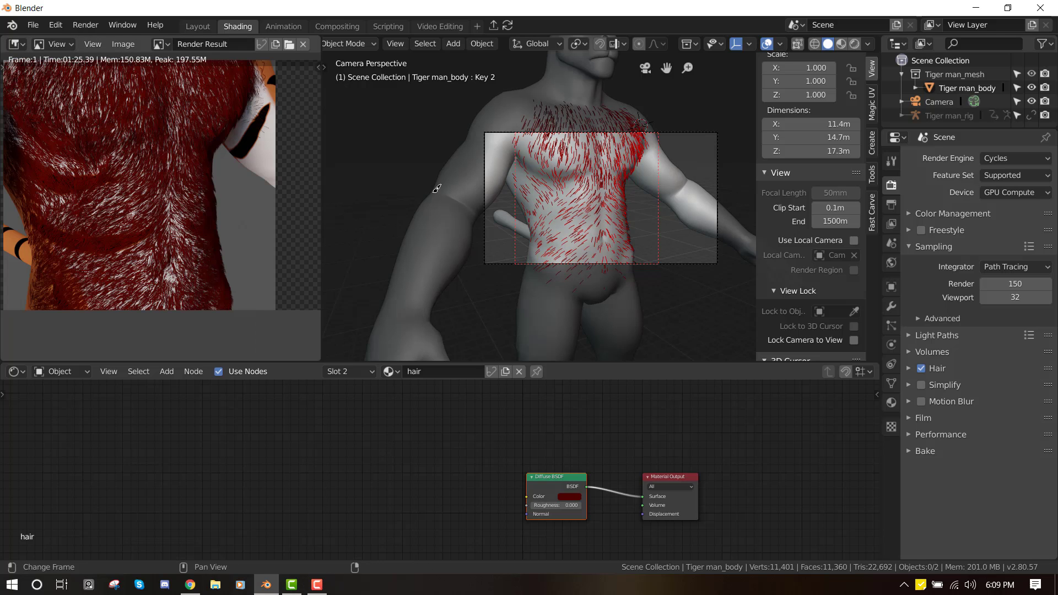
key(Home)
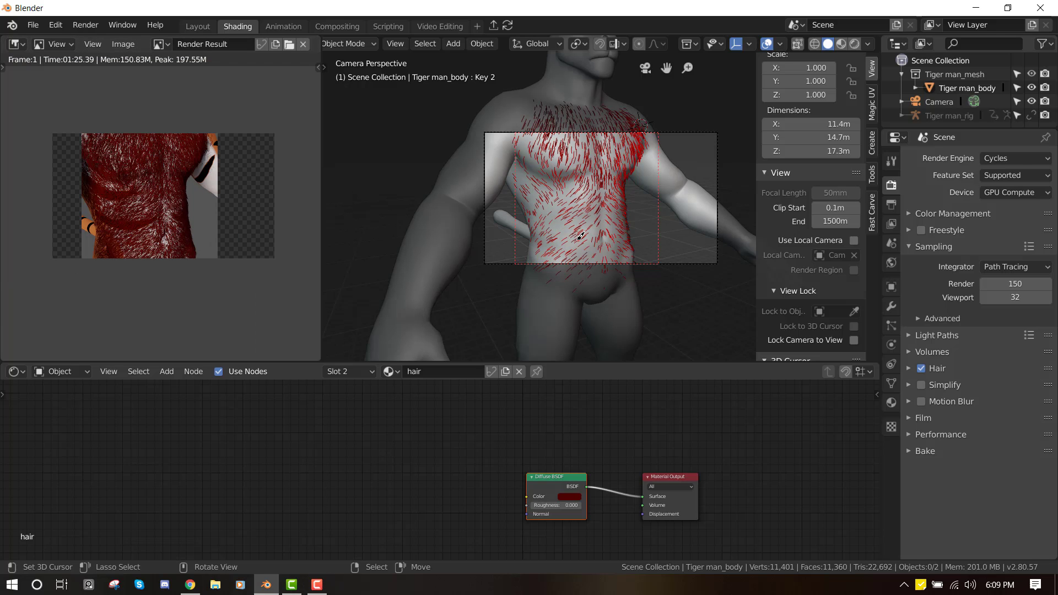
key(F11)
scroll(519, 275, up, 4)
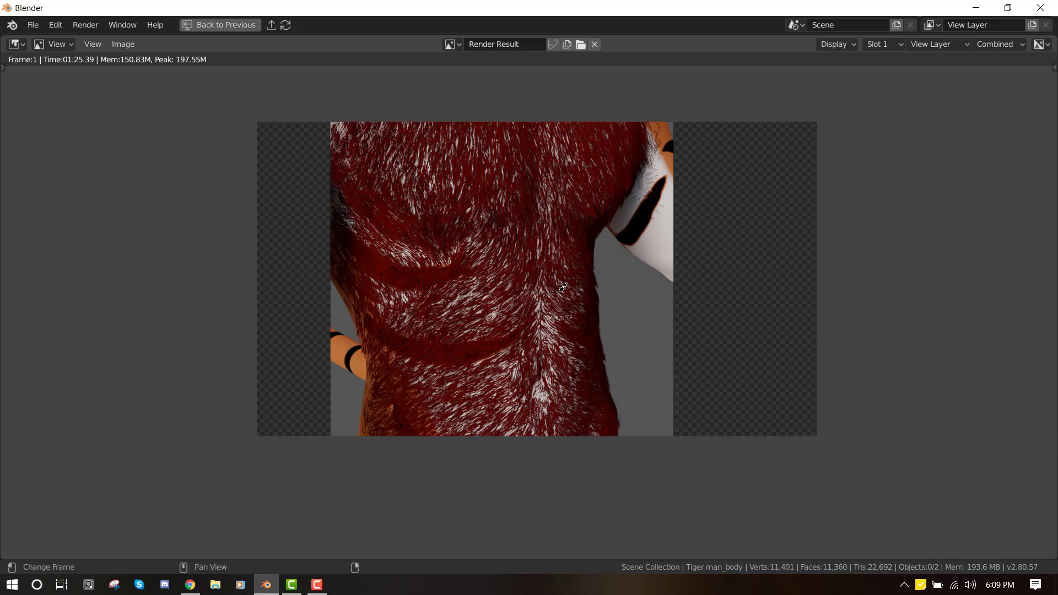
middle_drag(528, 276, 553, 318)
scroll(554, 318, up, 1)
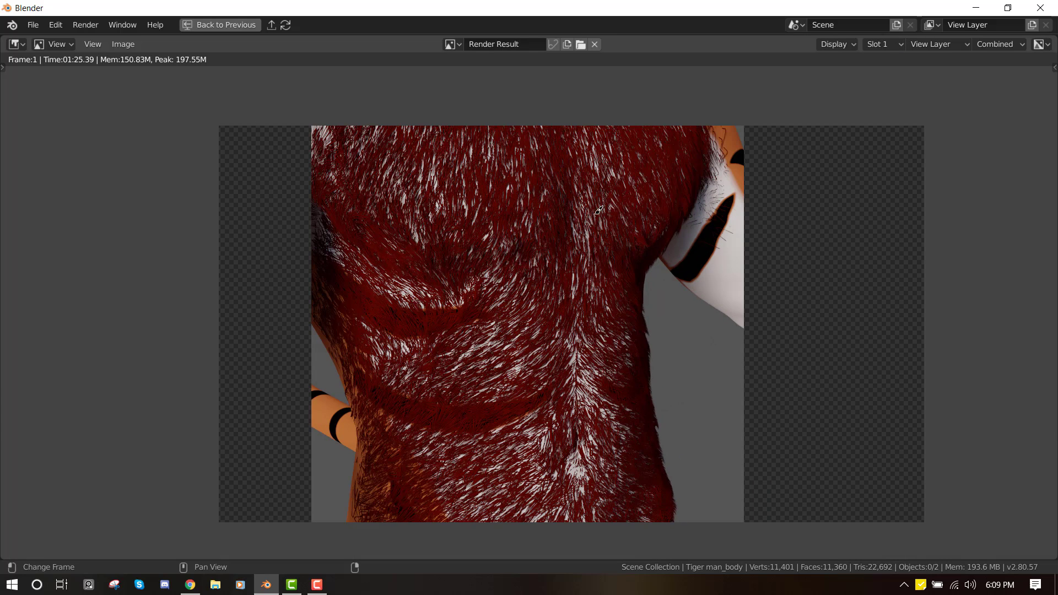
scroll(574, 255, up, 2)
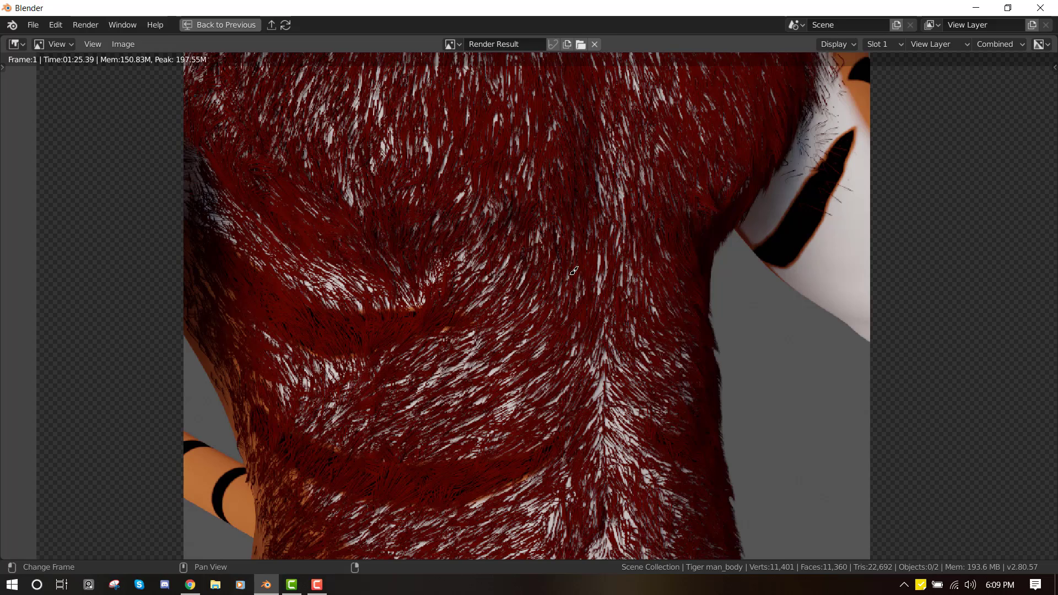
scroll(557, 235, down, 3)
scroll(517, 261, up, 2)
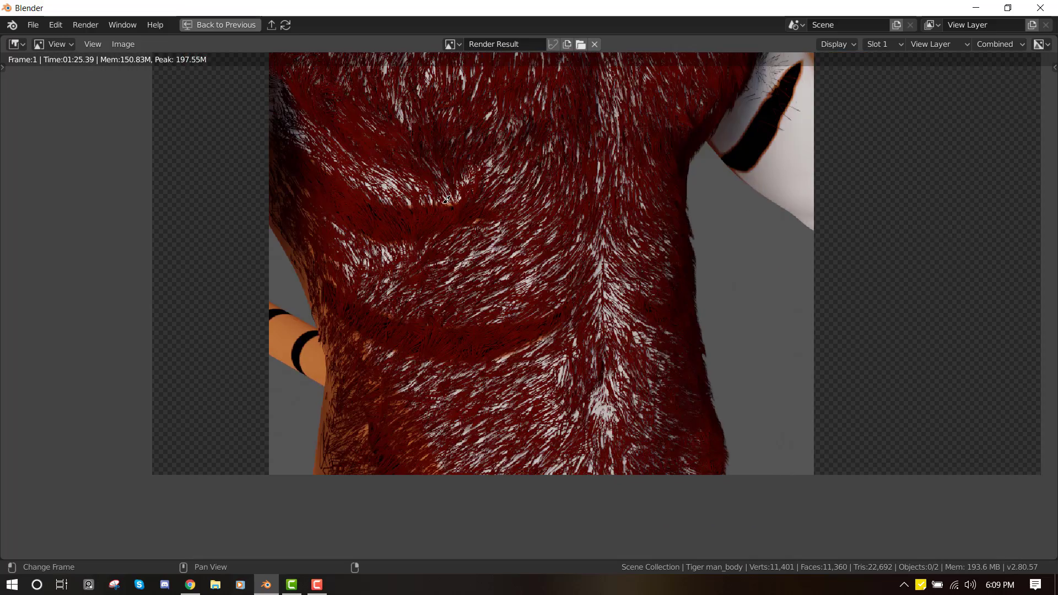
scroll(447, 199, down, 4)
scroll(572, 295, up, 3)
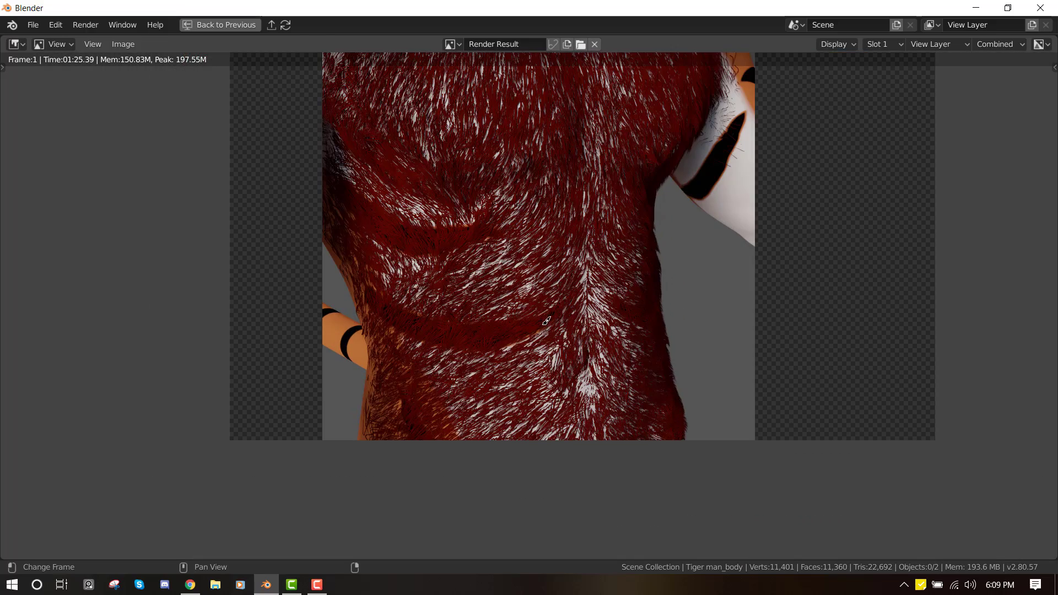
key(Escape)
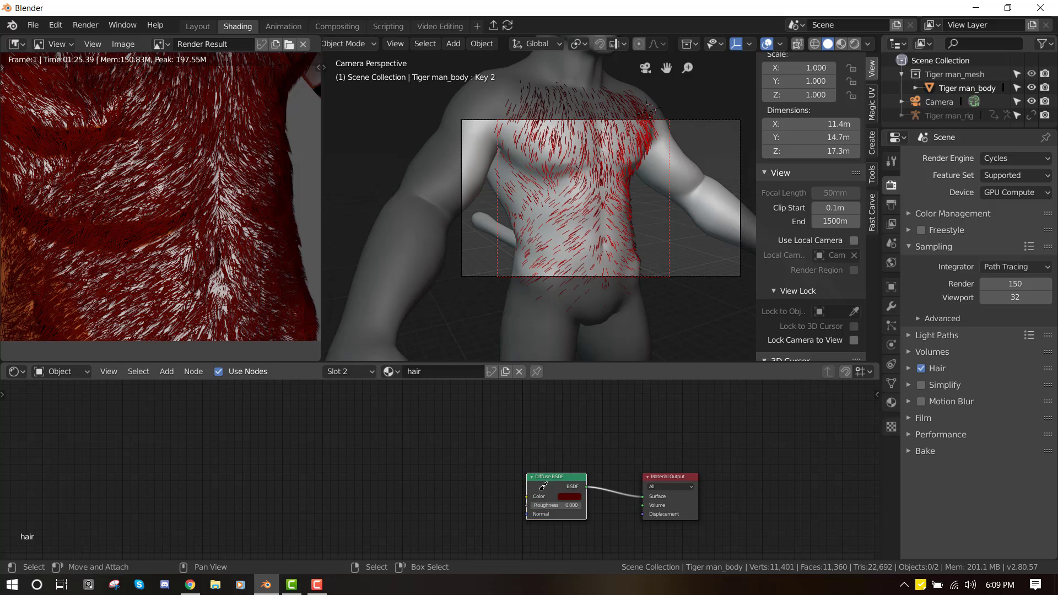
Replace the hair material's Diffuse BSDF with a Principled Hair BSDF connected to the Material Output's Surface.
key(shift+s)
mouse_move(564, 471)
key(shift+a)
mouse_move(437, 457)
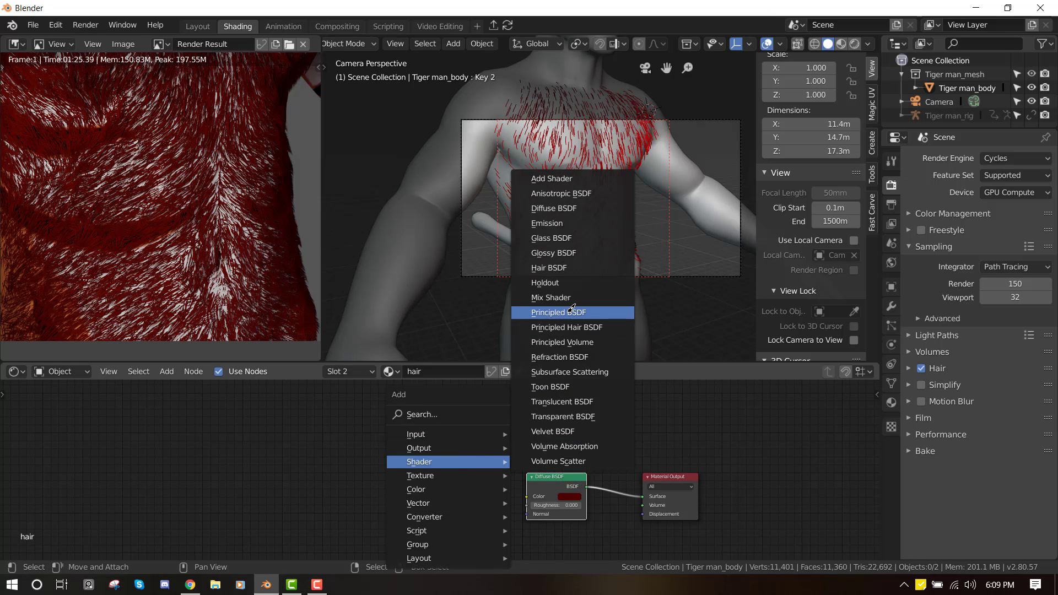
click(584, 327)
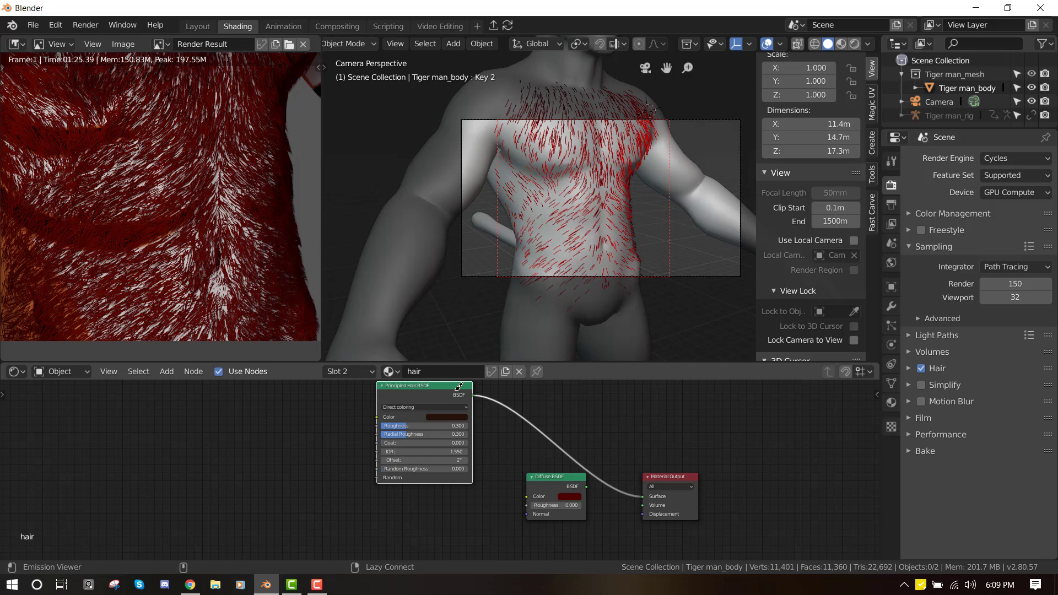
key(ctrl+z)
key(ctrl+shift+z)
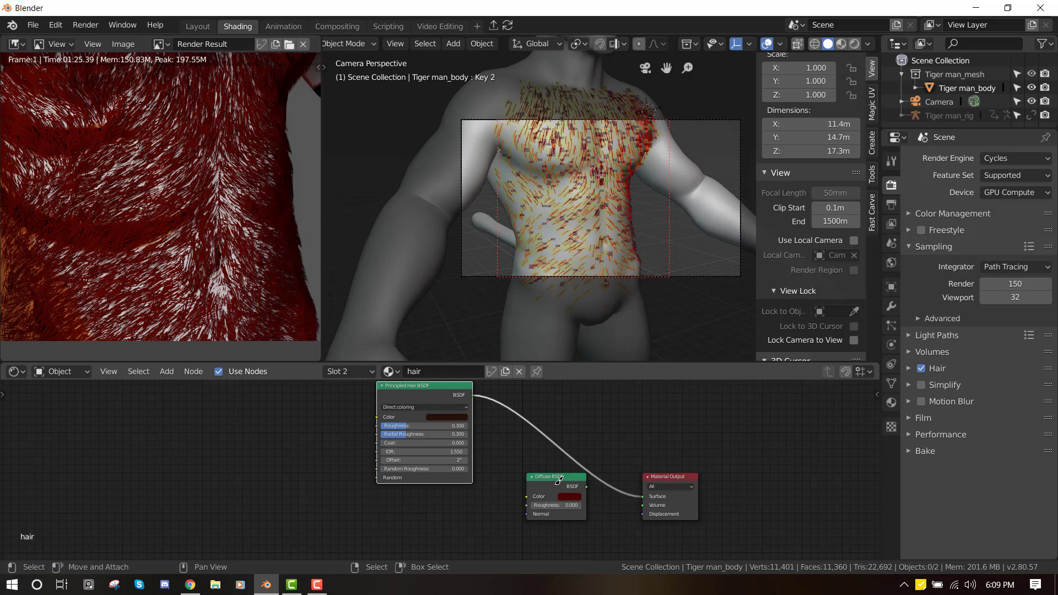
click(555, 477)
key(ctrl+x)
drag(420, 390, 541, 445)
Set the Principled Hair BSDF's Roughness and Radial Roughness to 0.6 and move the node closer to the Material Output.
scroll(542, 447, up, 4)
middle_drag(588, 461, 585, 448)
scroll(584, 449, up, 1)
drag(632, 460, 633, 482)
key(Return)
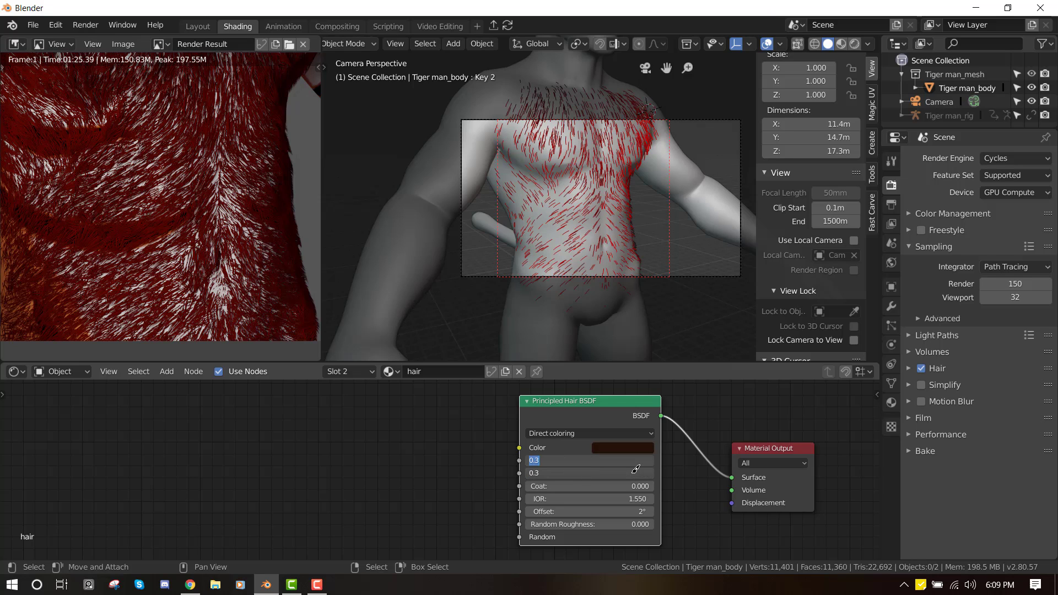
key(Return)
drag(582, 402, 613, 411)
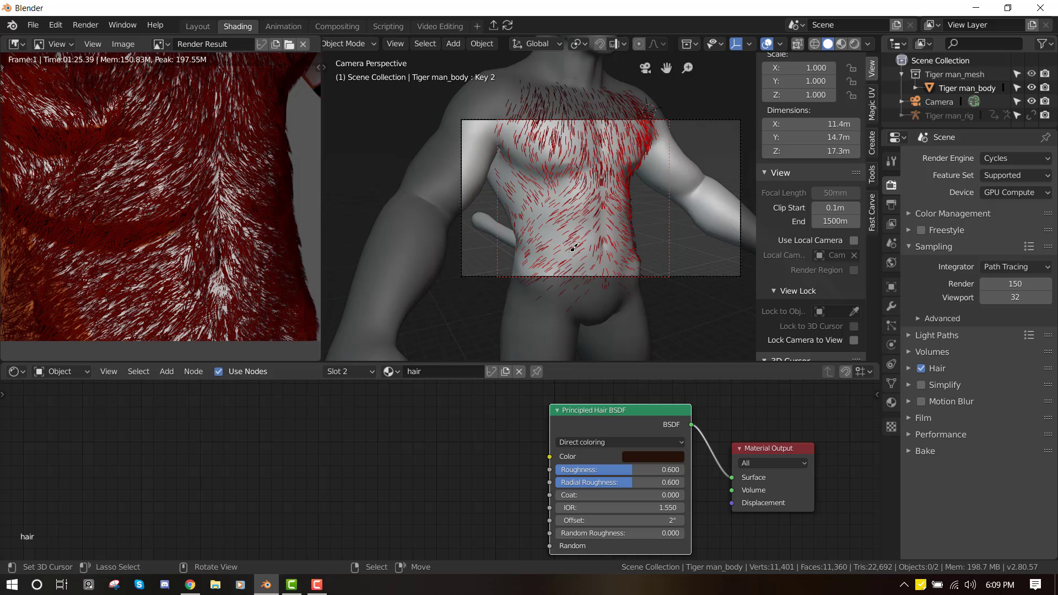
Select the tiger man body and view the rendered torso fur full screen before returning to the workspace.
click(512, 236)
scroll(513, 237, down, 3)
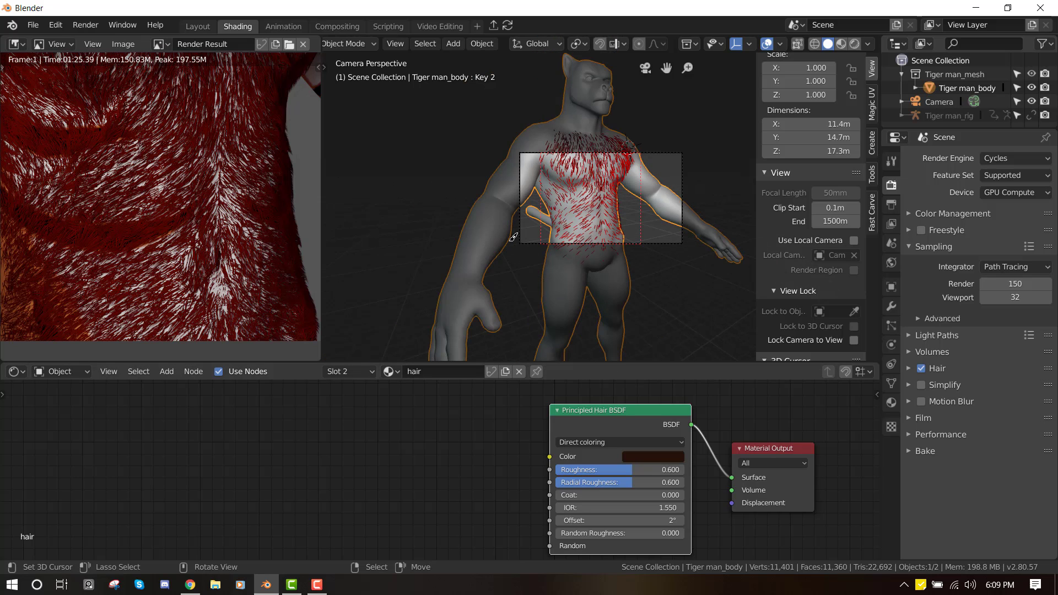
scroll(513, 237, up, 2)
key(F11)
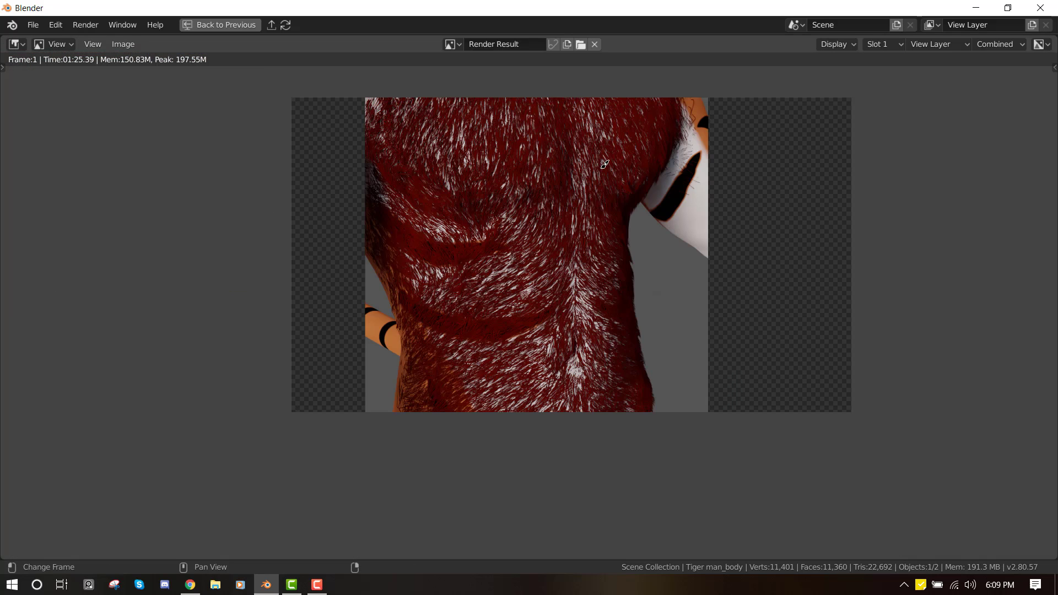
key(Escape)
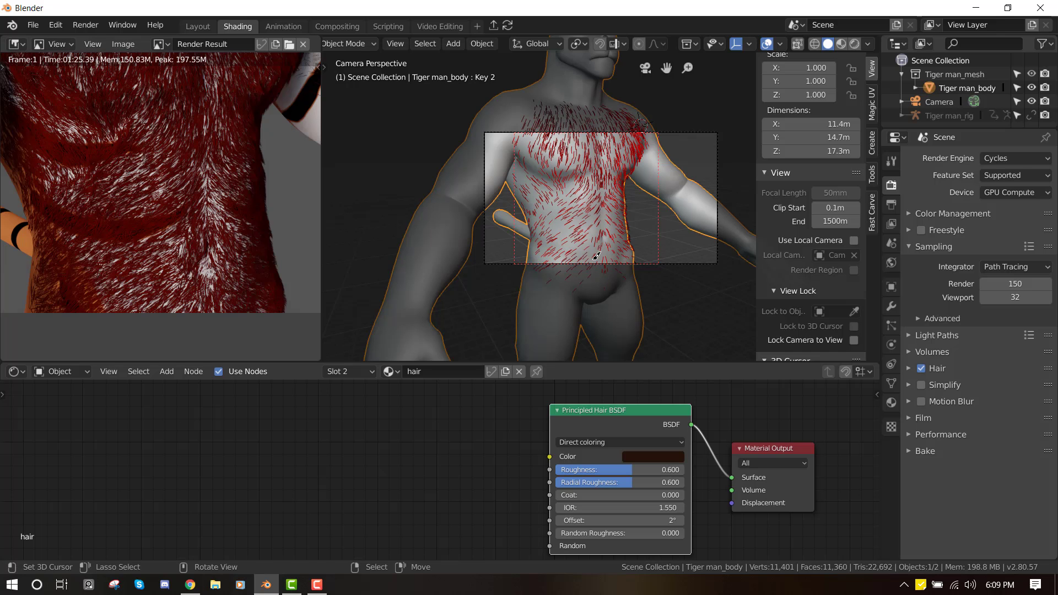
Open the defaultMat material's node tree full screen and rearrange its two Mix nodes.
click(891, 342)
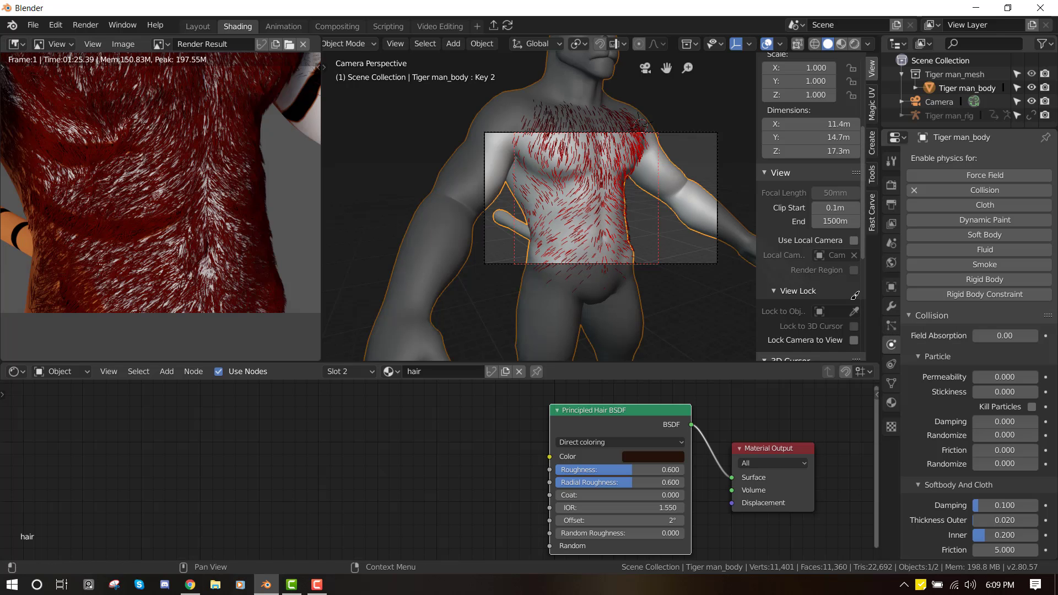
click(346, 370)
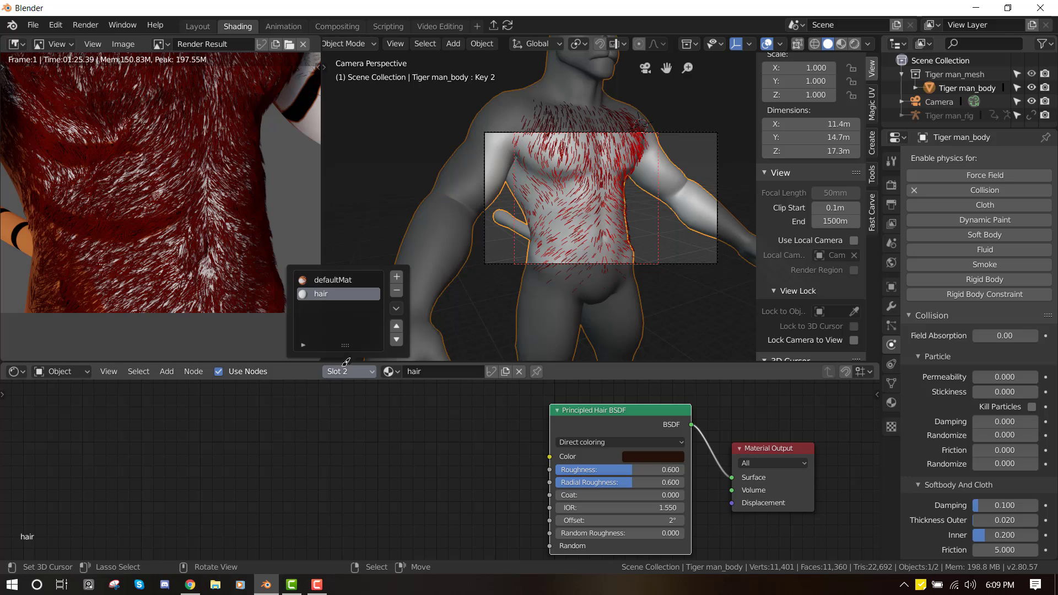
click(333, 280)
key(ctrl+space)
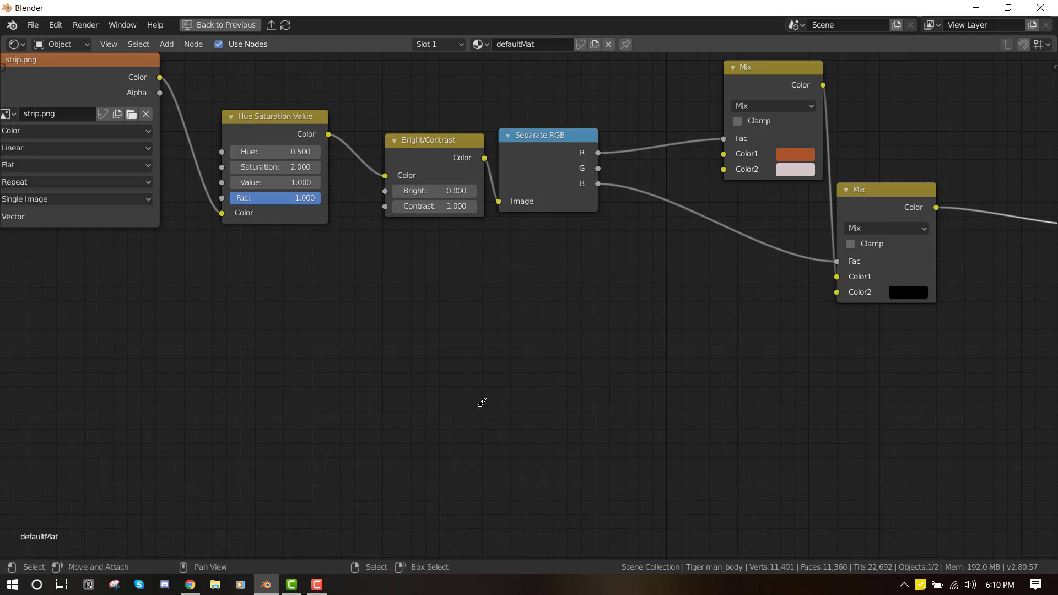
drag(696, 164, 666, 169)
drag(763, 244, 767, 205)
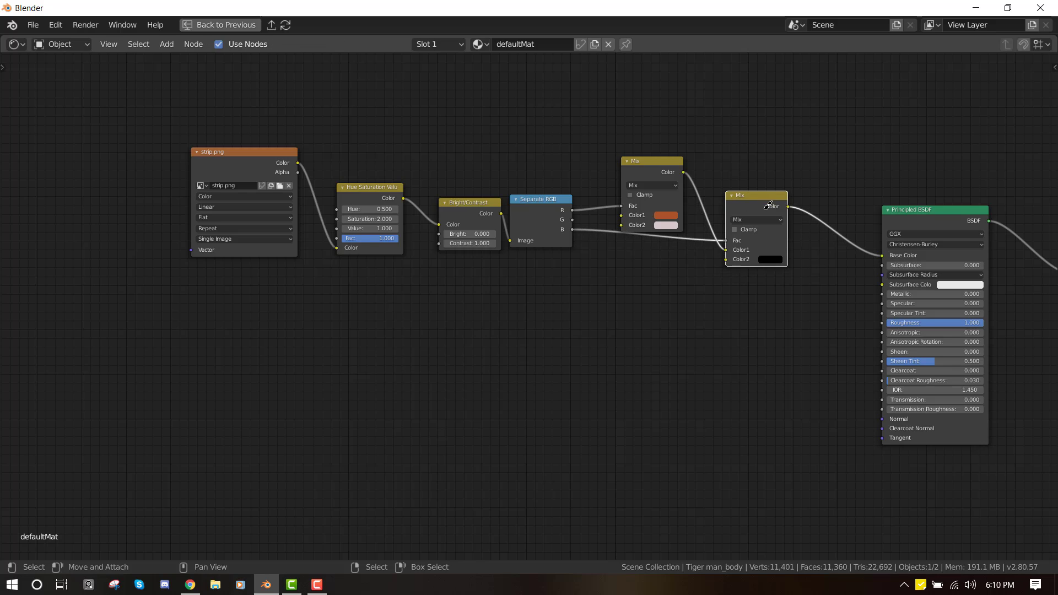
Combine the strip.png texture and all colour nodes before the Principled BSDF into one node group.
click(774, 259)
drag(165, 96, 793, 314)
key(ctrl+space)
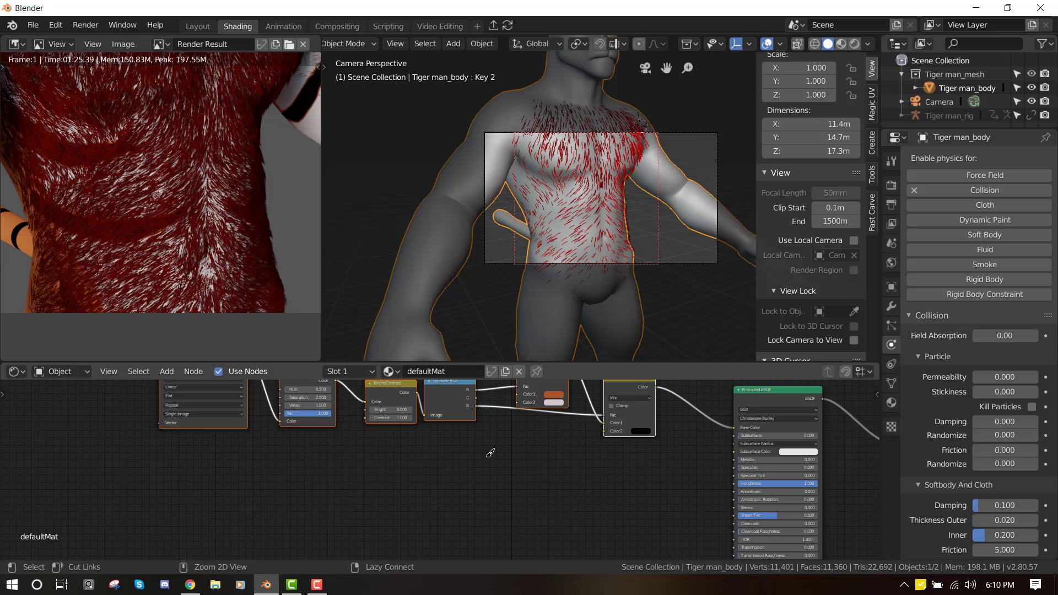
key(ctrl+g)
key(Tab)
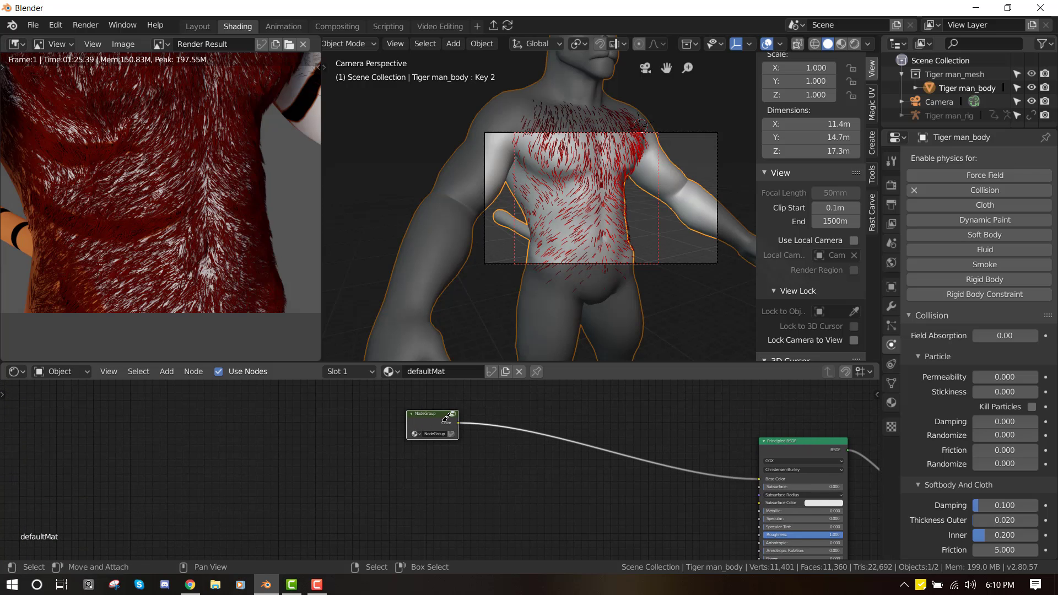
Paste the colour node group into the hair material beside the Principled Hair BSDF and preview its output through a Viewer.
click(342, 375)
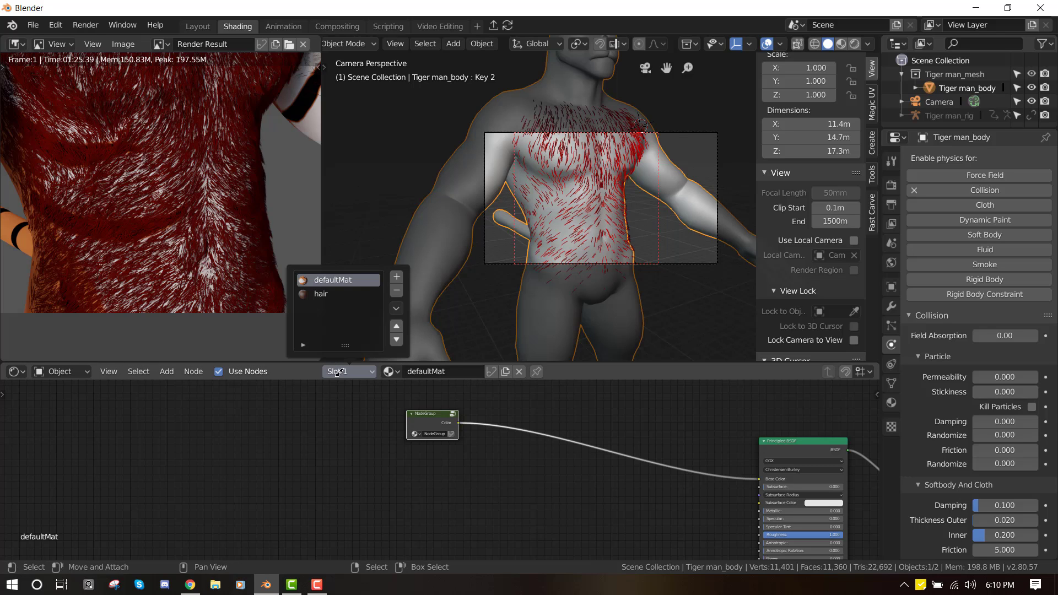
click(333, 292)
key(ctrl+space)
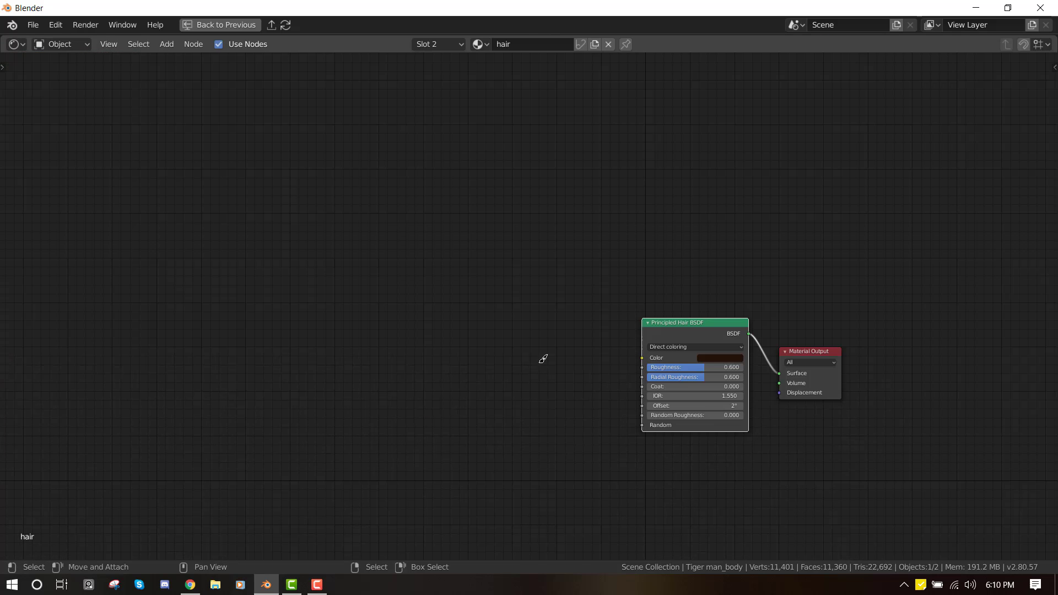
key(ctrl+v)
mouse_move(535, 247)
mouse_down()
mouse_move(518, 334)
mouse_move(509, 292)
mouse_move(502, 325)
mouse_up()
scroll(535, 346, up, 4)
ctrl+shift+click(522, 352)
scroll(502, 364, up, 4)
key(ctrl+space)
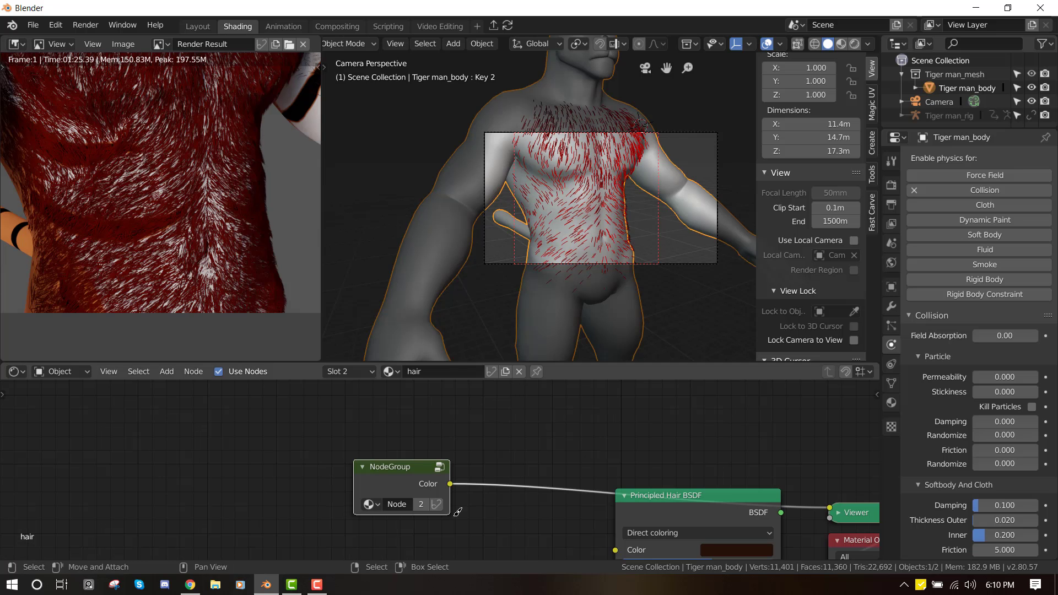
Connect the node group's Color to the Principled Hair BSDF's Color and link the BSDF back to the Material Output.
middle_drag(500, 494, 495, 449)
drag(454, 438, 610, 504)
ctrl+shift+click(715, 449)
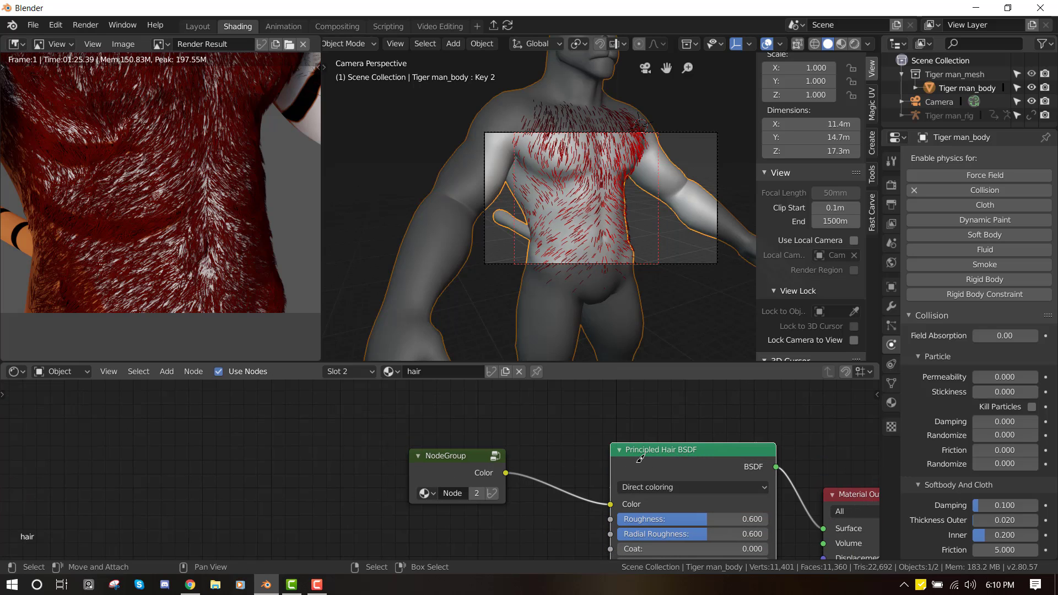
Set the Render Amount of the particle system's interpolated children to 60.
scroll(600, 247, down, 2)
scroll(154, 242, up, 2)
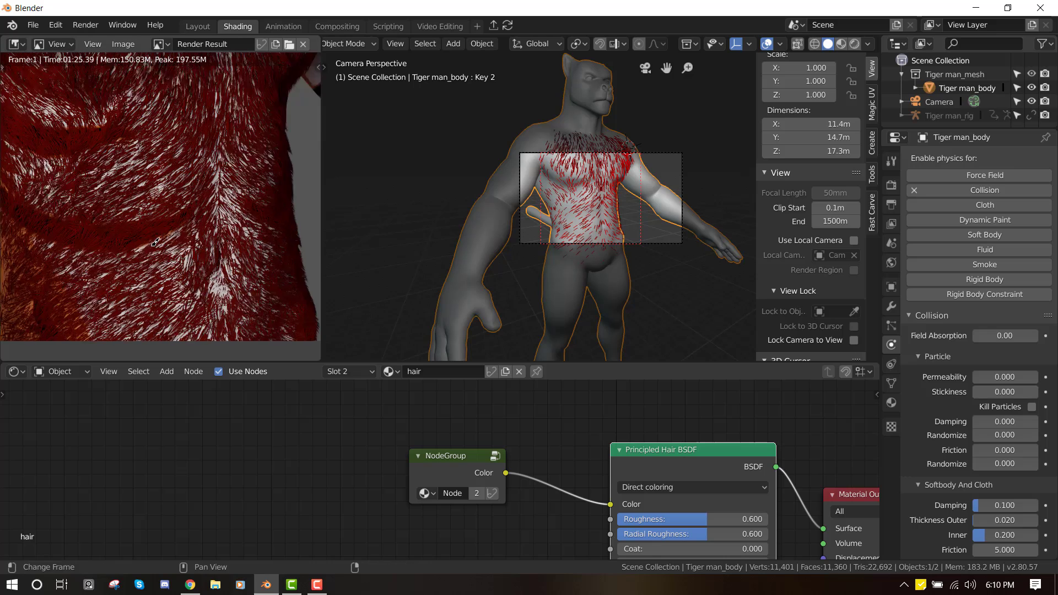
scroll(155, 242, down, 2)
scroll(192, 154, up, 3)
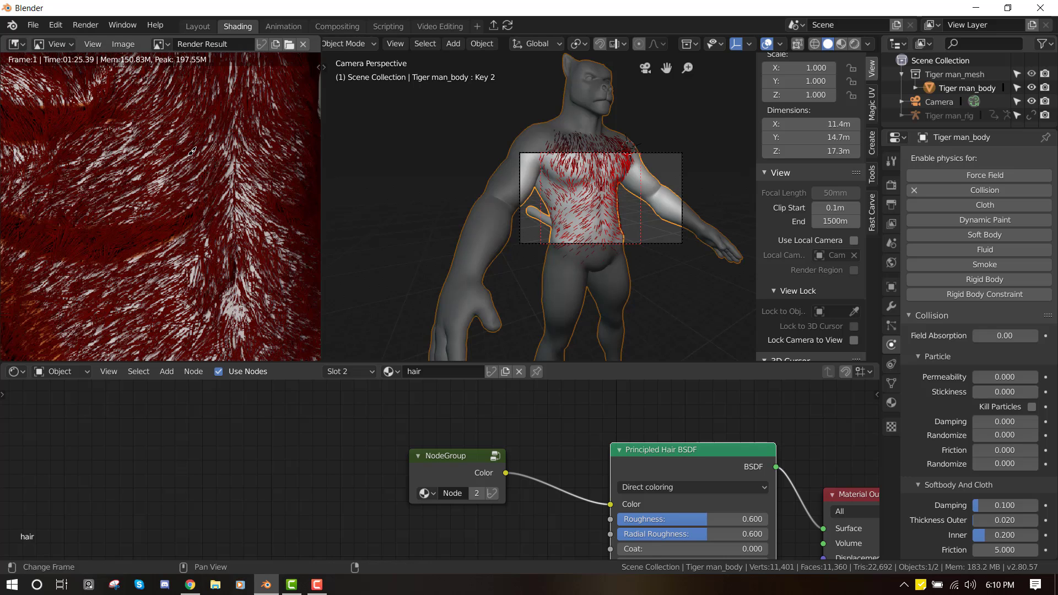
scroll(205, 187, down, 2)
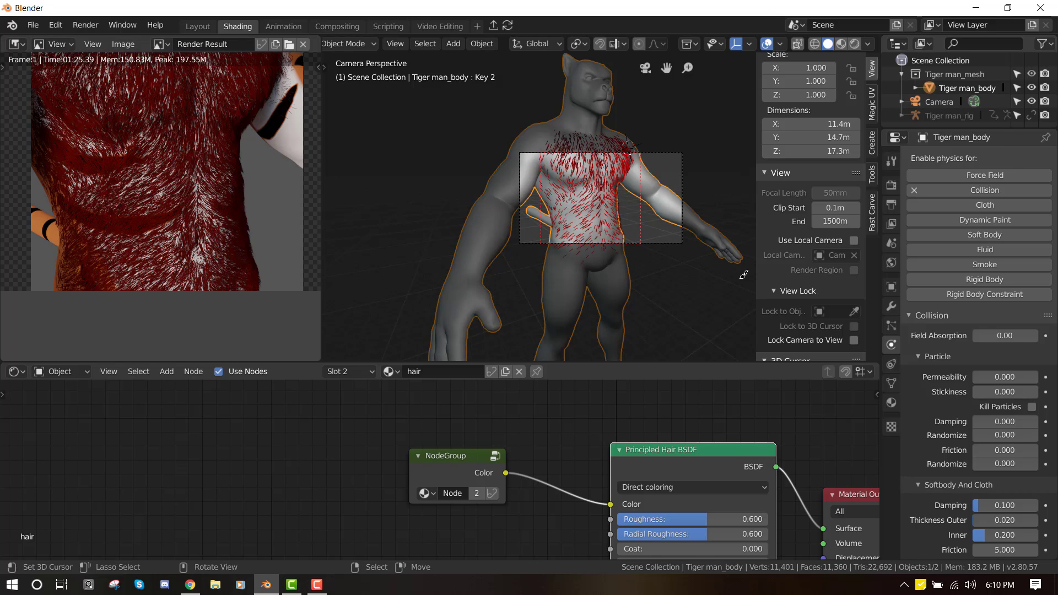
click(891, 325)
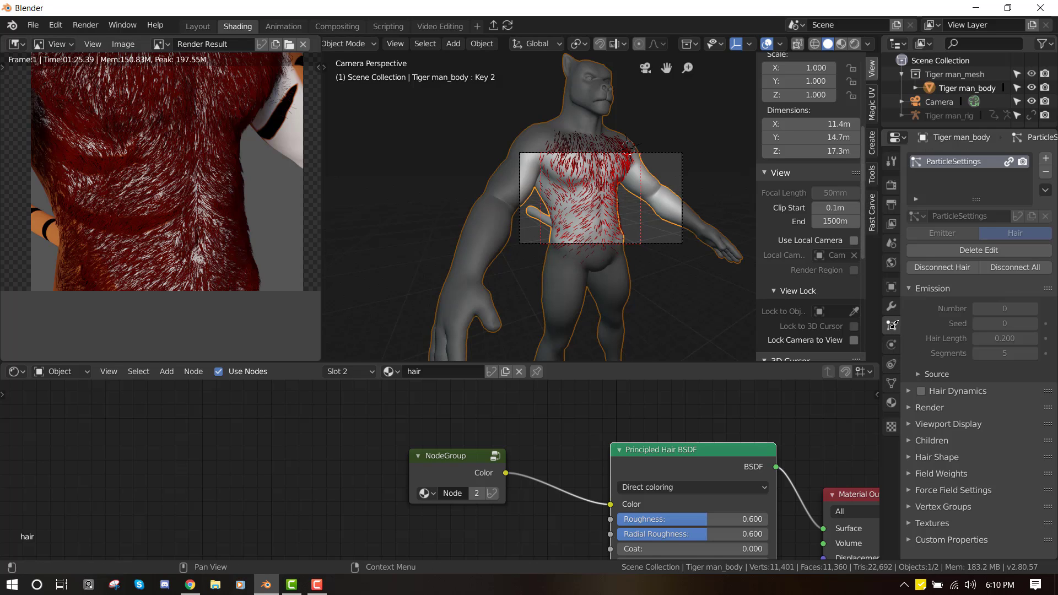
click(958, 444)
click(1006, 490)
text(35)
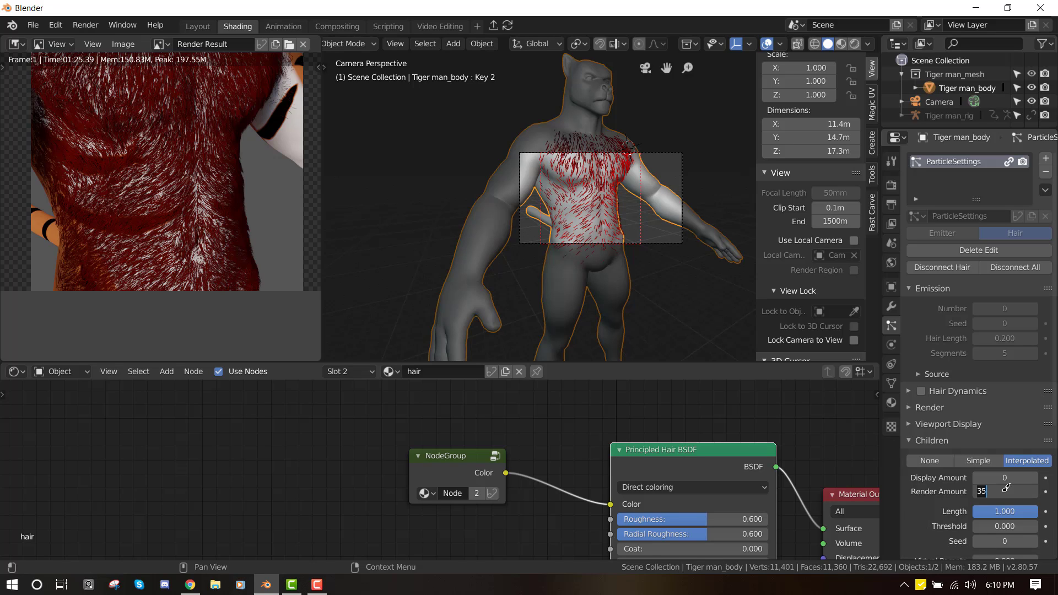
key(BackSpace)
key(BackSpace)
text(60)
key(Return)
Set the Diameter Root in the particle system's Hair Shape settings to 0.5.
scroll(980, 350, down, 4)
scroll(979, 353, down, 2)
scroll(987, 487, down, 3)
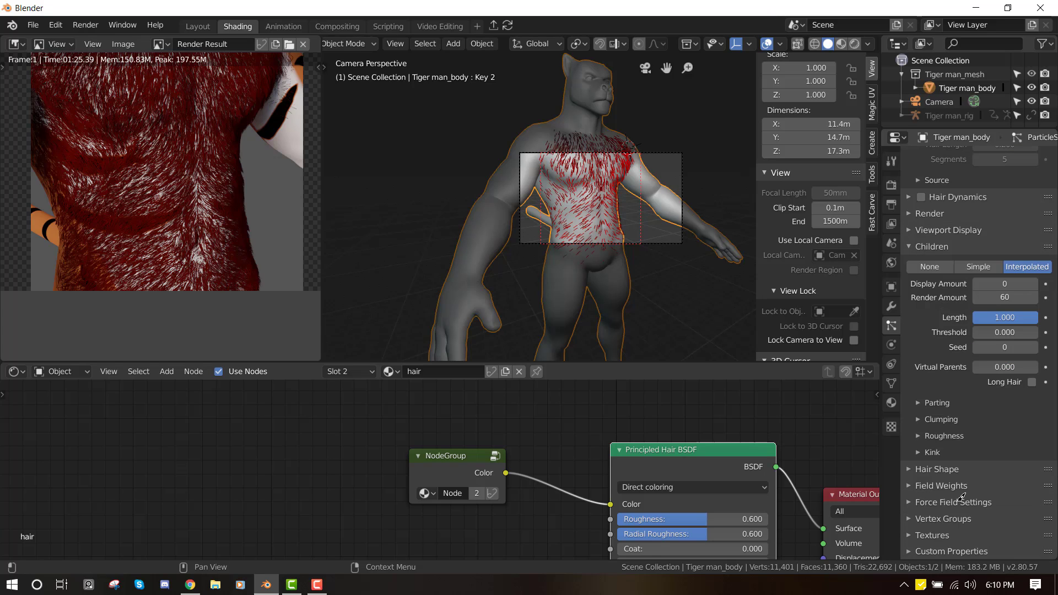
click(950, 468)
click(1019, 504)
text(.5)
key(Return)
Try the B-Spline option in the hair's render path settings while viewing the torso strands up close.
scroll(984, 385, up, 9)
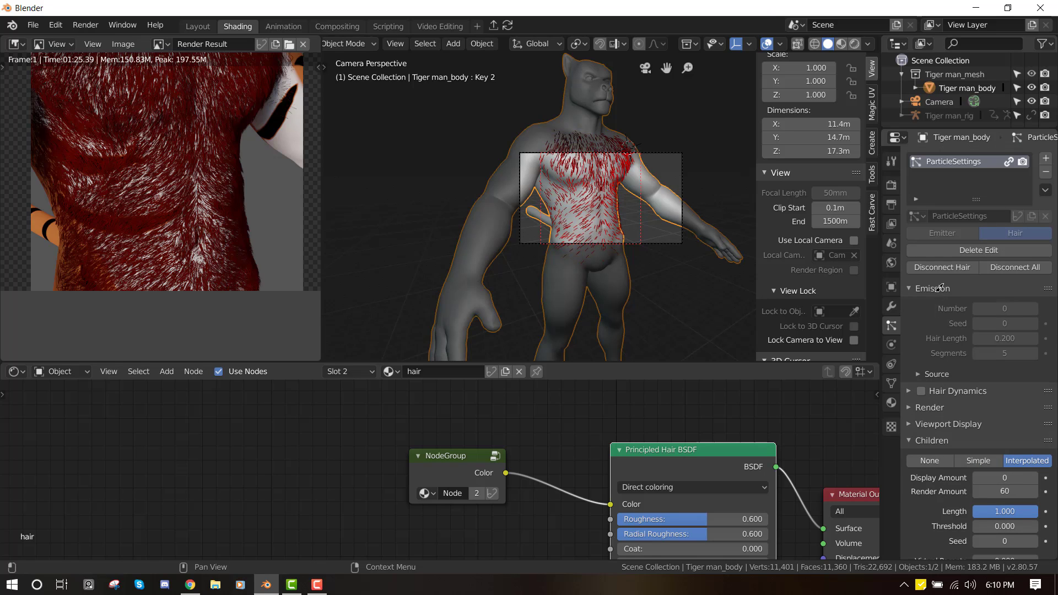
click(939, 289)
click(953, 322)
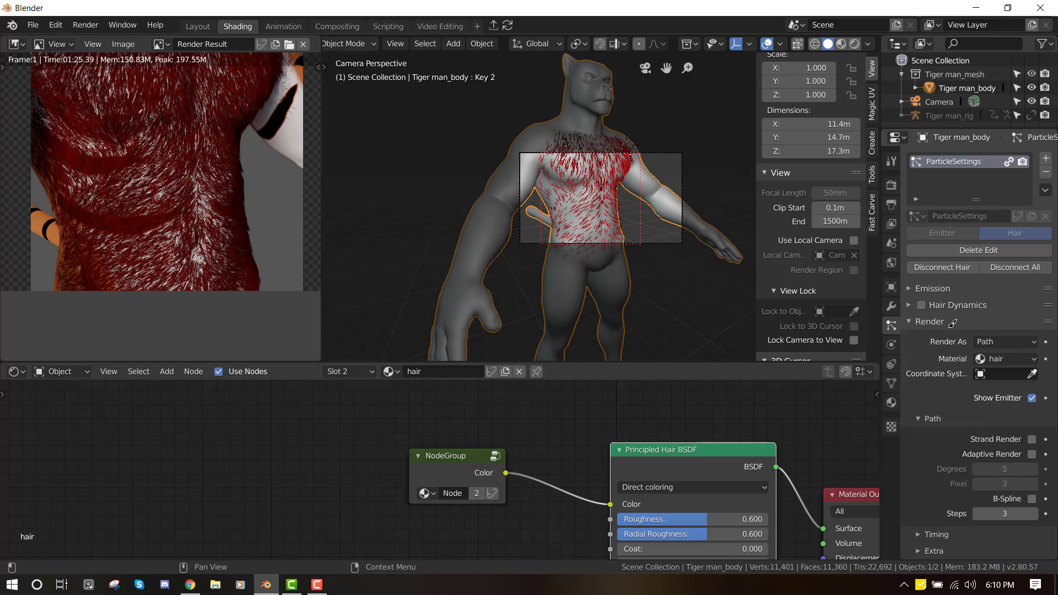
scroll(953, 323, down, 2)
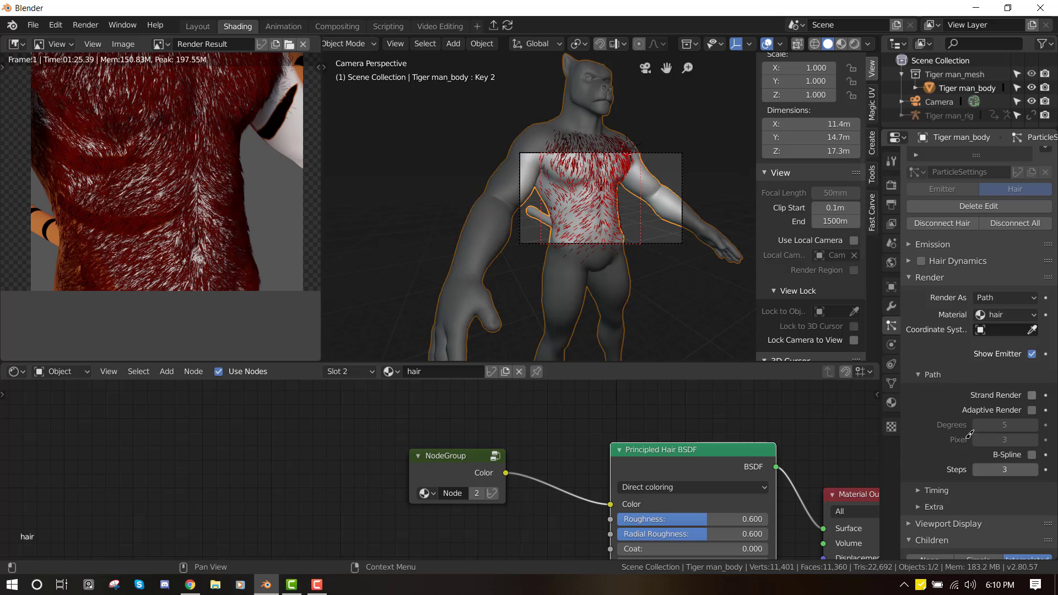
scroll(993, 413, down, 1)
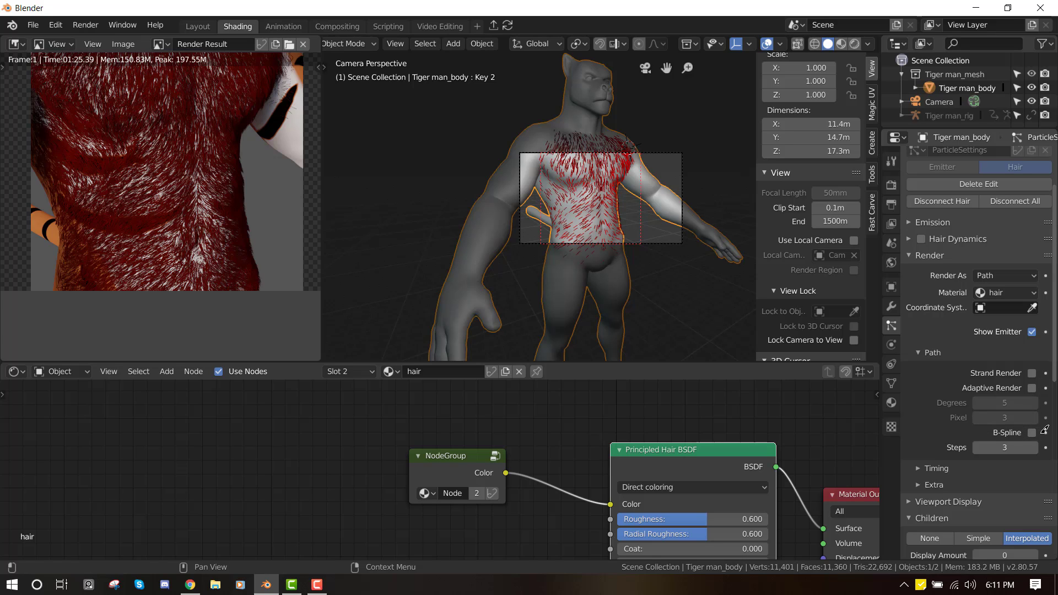
scroll(586, 236, up, 4)
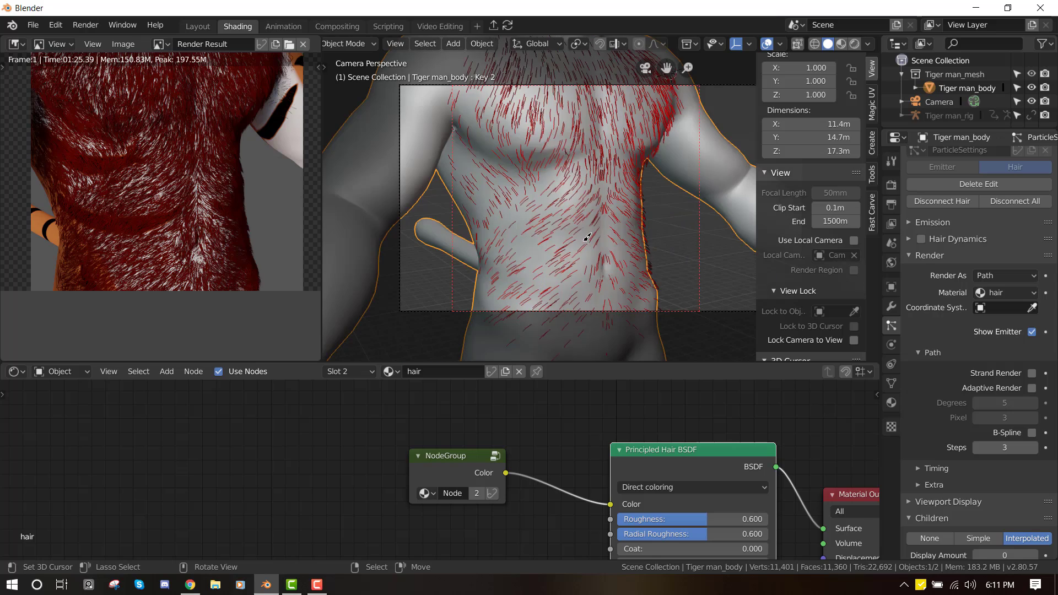
click(1031, 432)
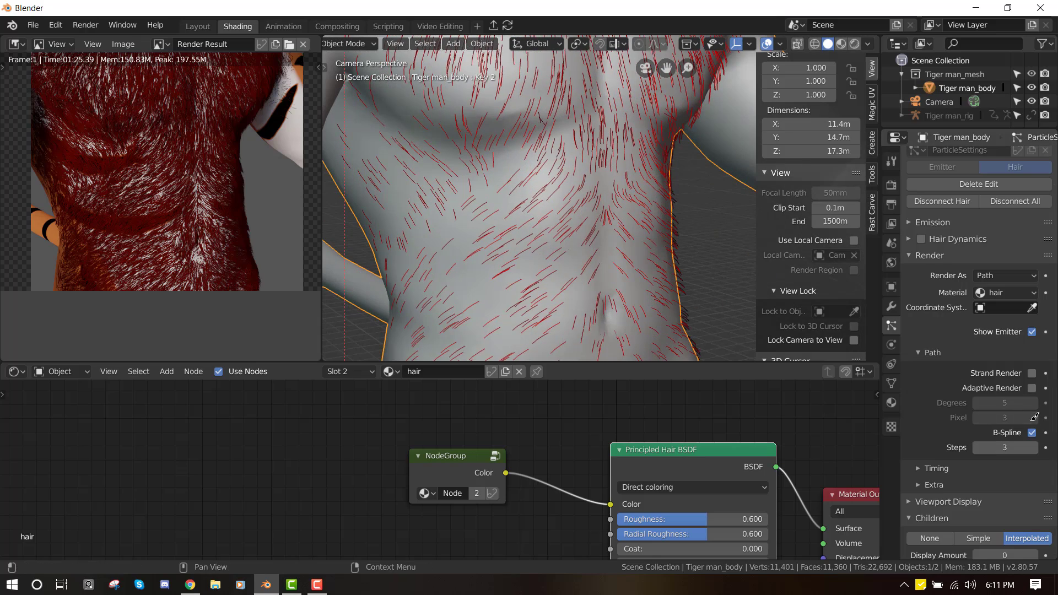
click(1034, 430)
click(1032, 431)
click(1032, 432)
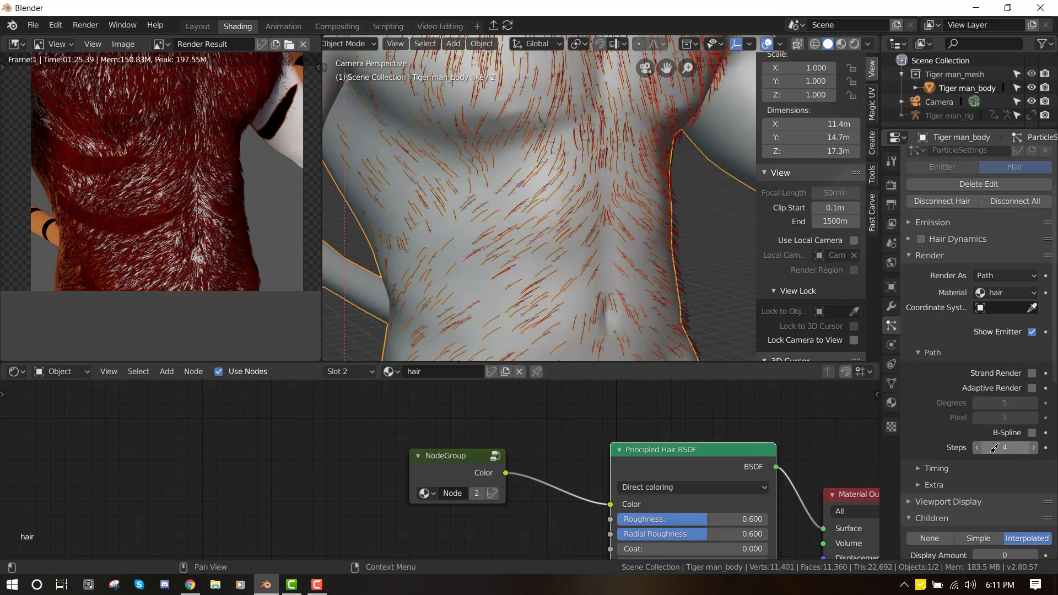
Try 4 render path Steps for the hair and inspect the strands on the torso.
click(1035, 446)
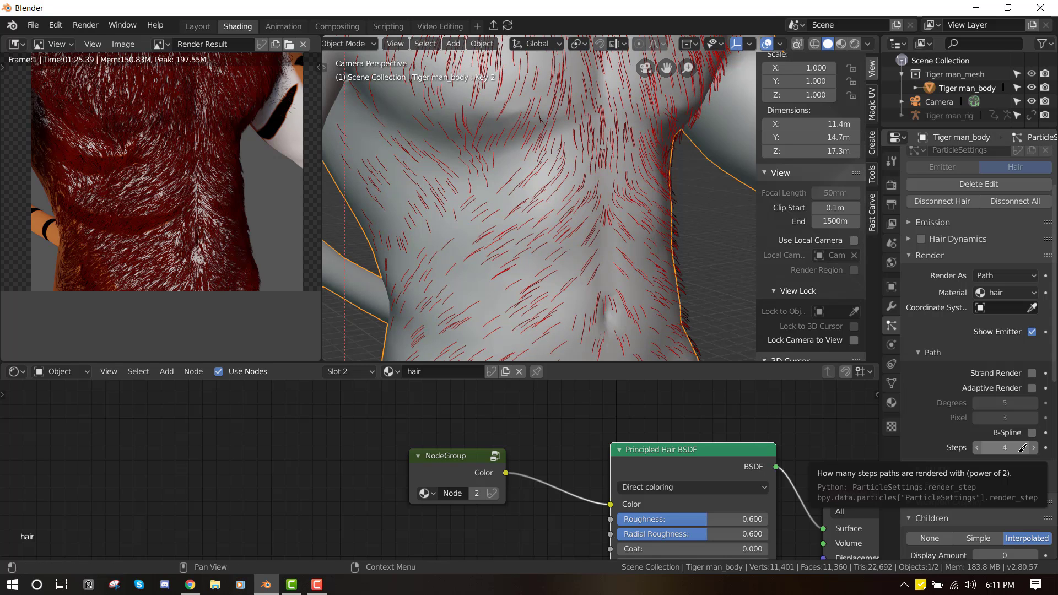
scroll(618, 163, down, 3)
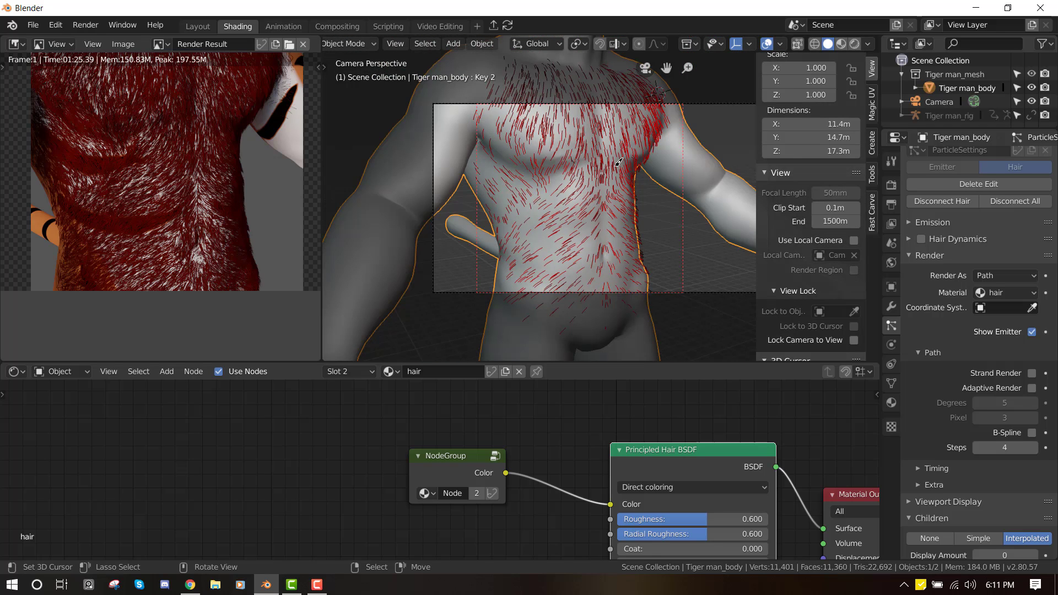
scroll(637, 233, up, 5)
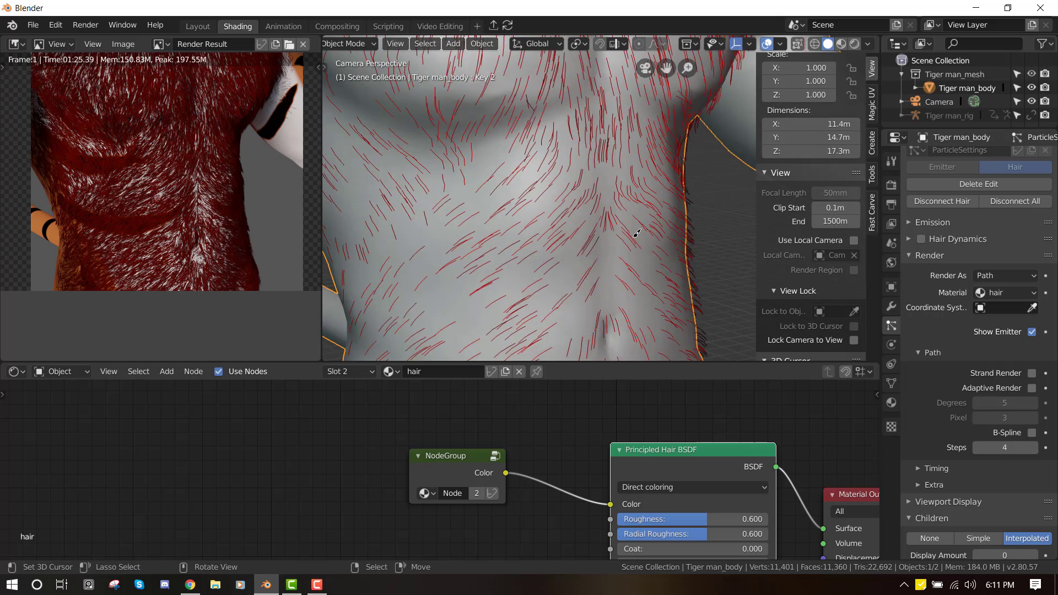
scroll(637, 232, down, 5)
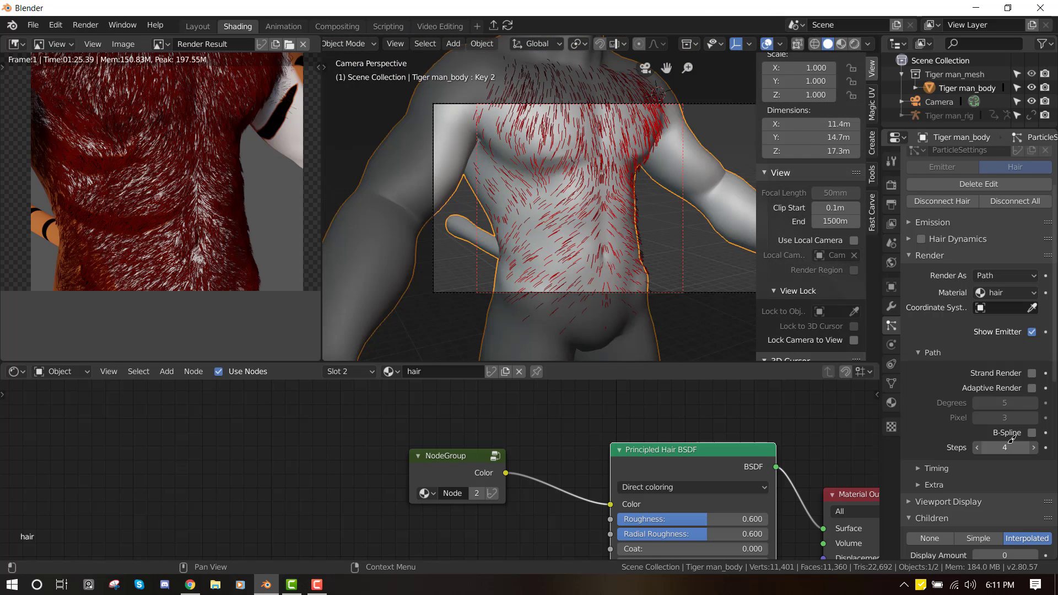
Set the hair's render path Steps to 3 and check the torso strands up close.
click(1011, 440)
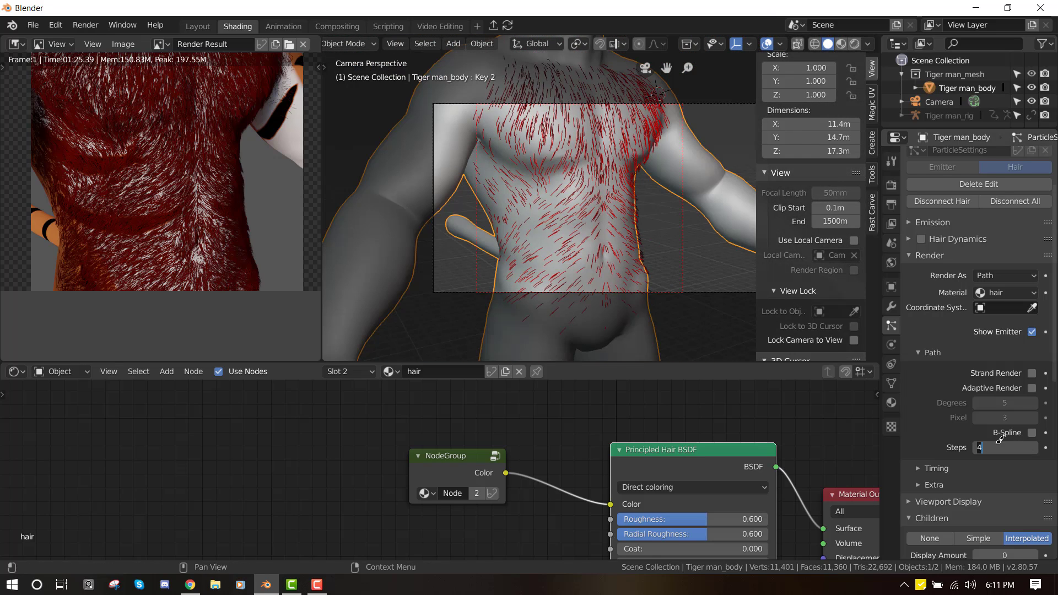
text(3)
key(Return)
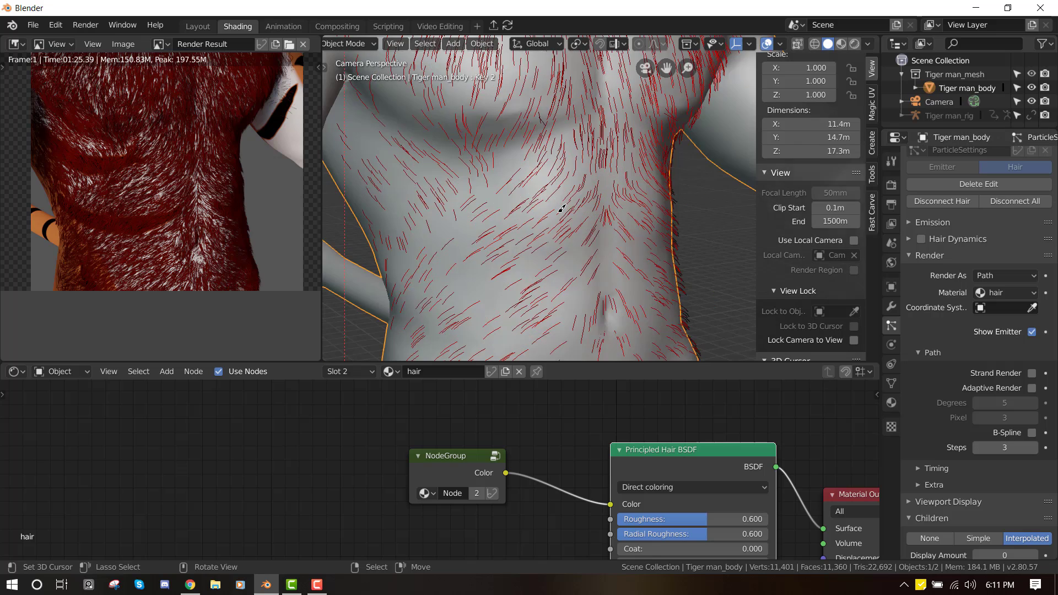
scroll(562, 209, up, 5)
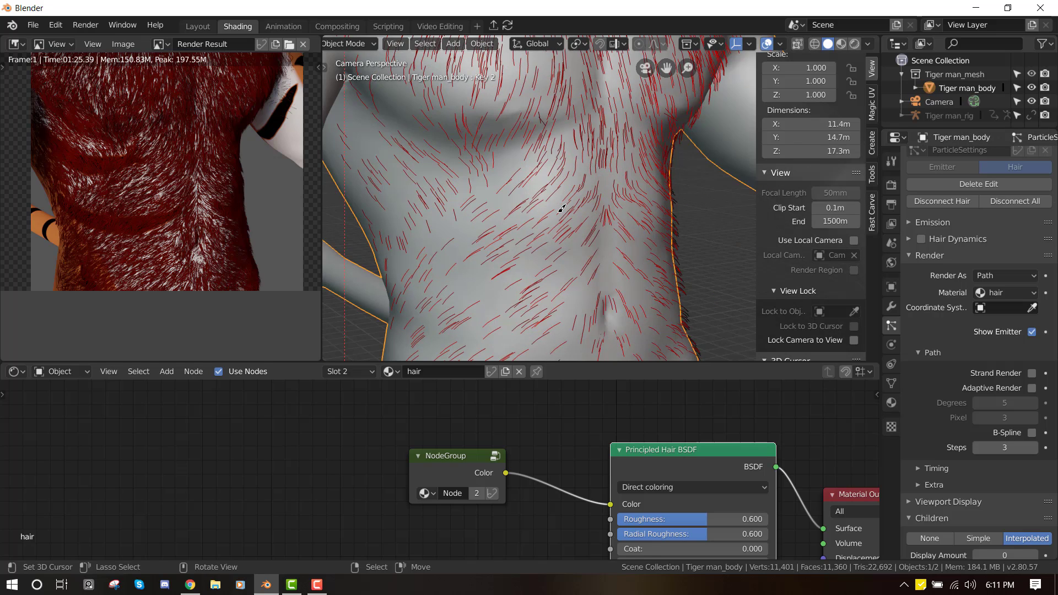
scroll(562, 208, down, 3)
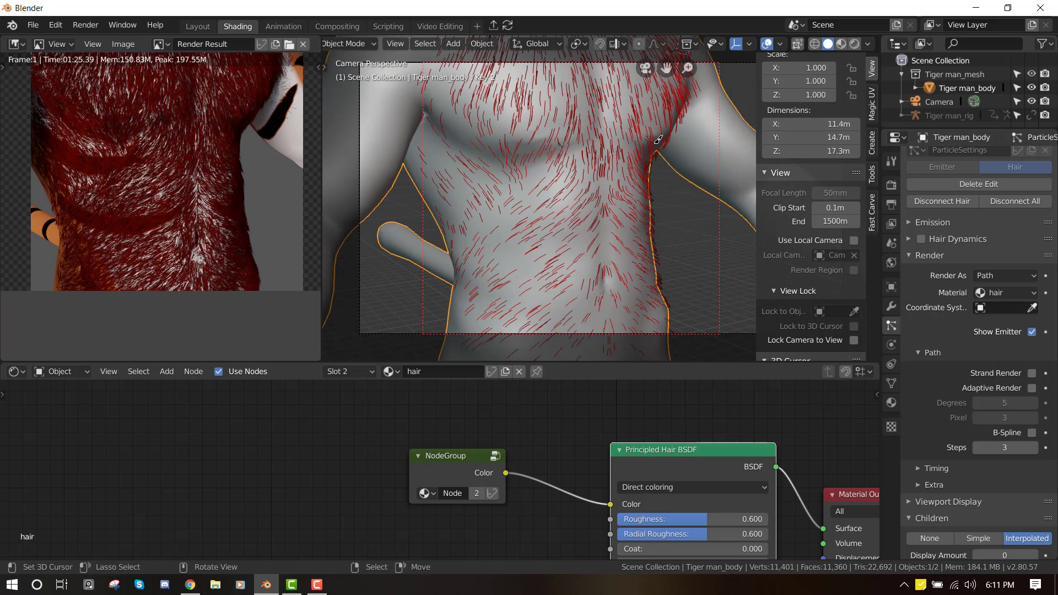
scroll(624, 222, up, 1)
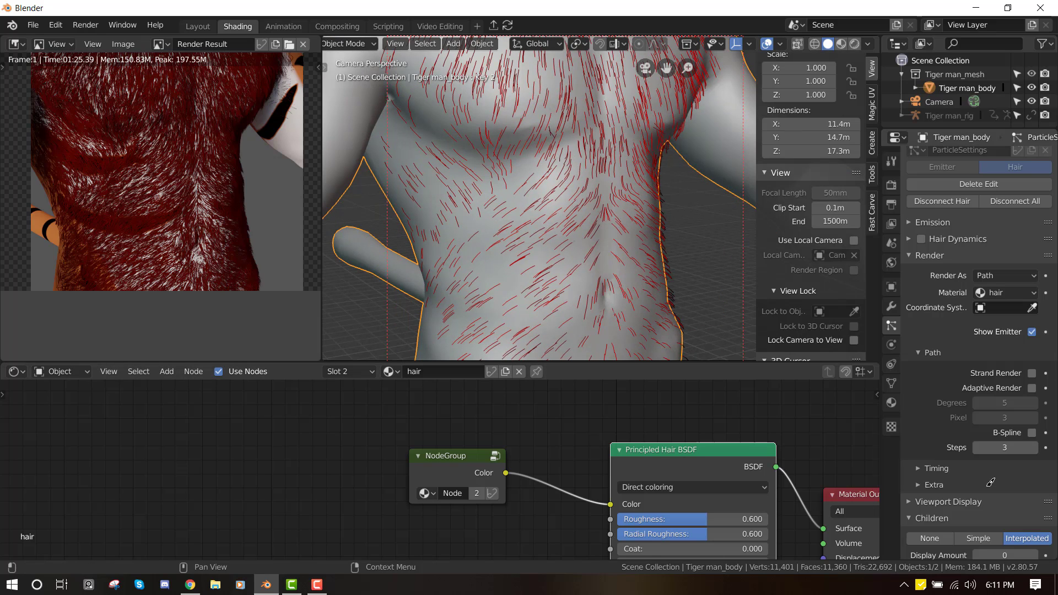
Enable the Long Hair option for the particle system's interpolated children.
scroll(980, 437, down, 4)
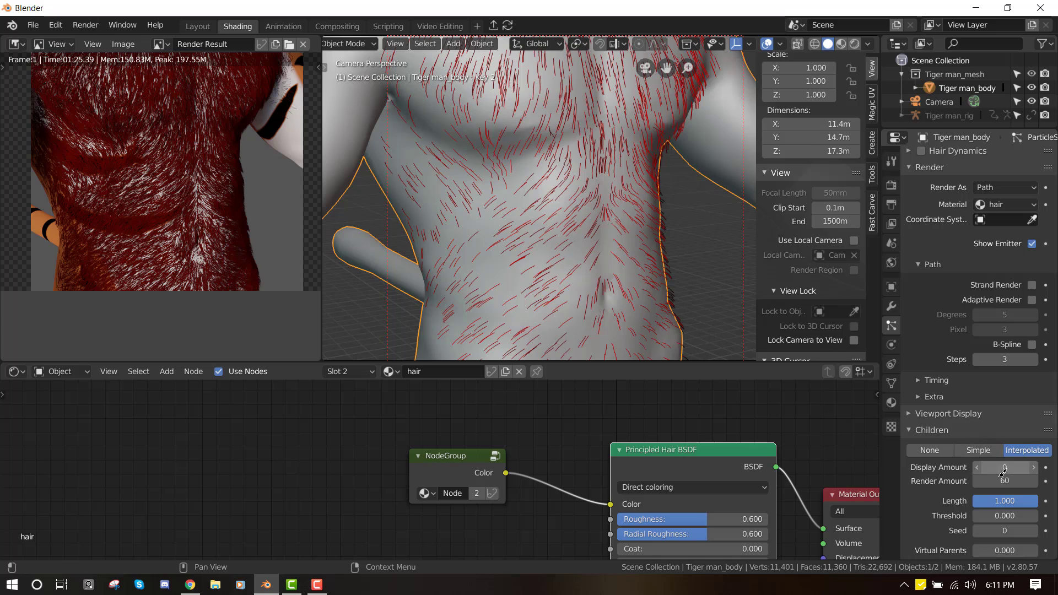
scroll(992, 477, down, 3)
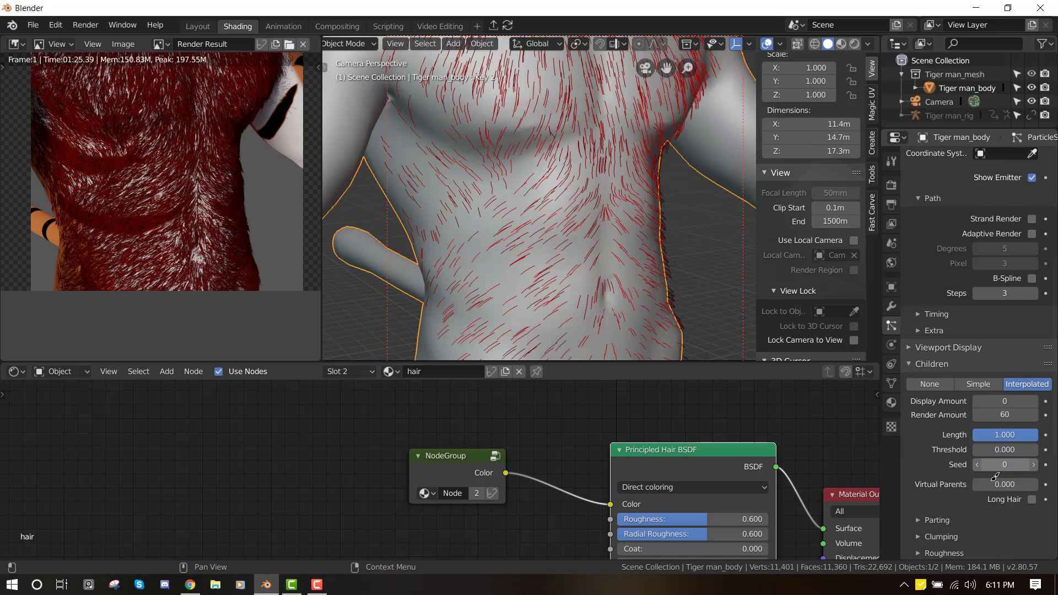
click(1033, 499)
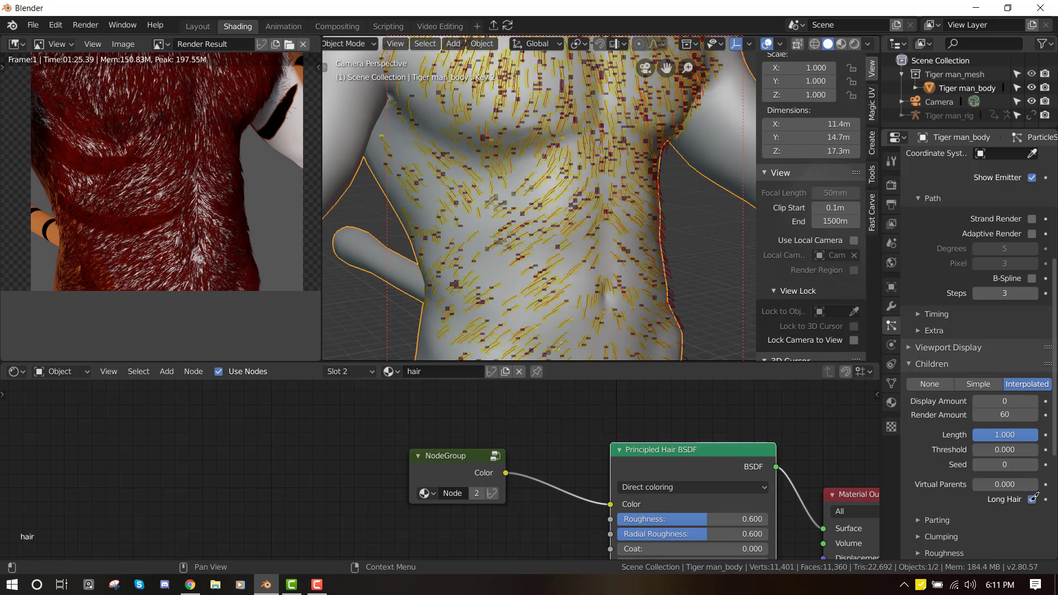
scroll(1020, 513, down, 3)
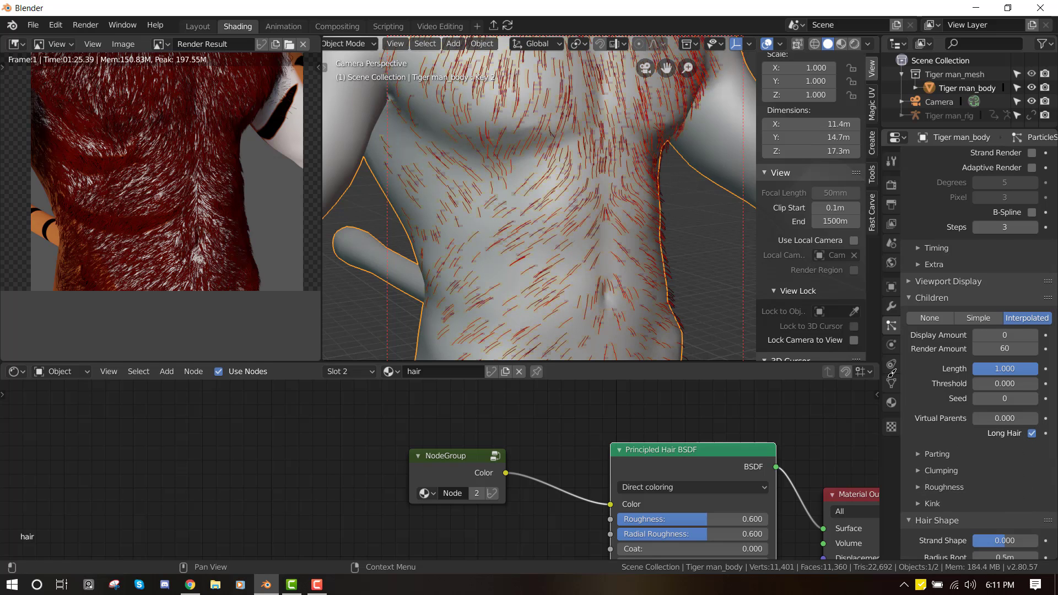
Collapse the Children and Render sections of the hair particle settings and hide the 3D viewport's sidebar.
click(949, 320)
scroll(952, 330, up, 6)
scroll(951, 330, up, 5)
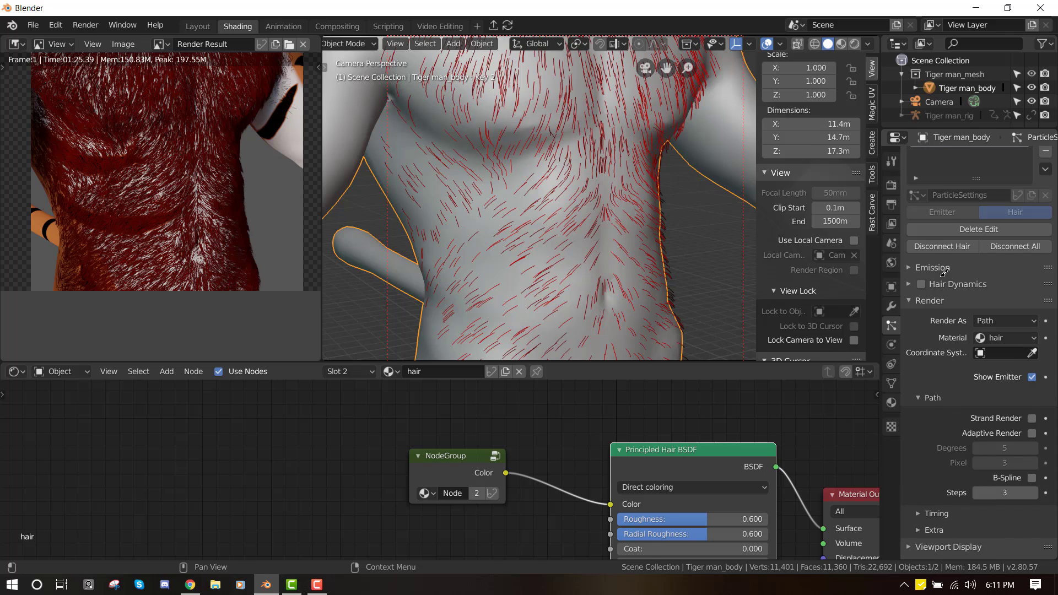
click(946, 298)
scroll(557, 192, down, 1)
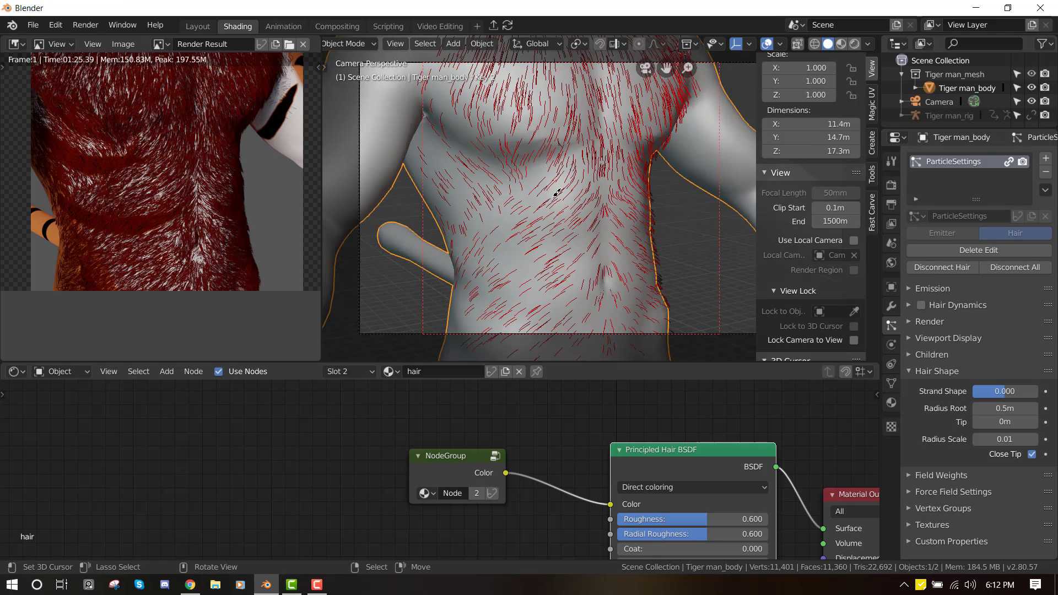
scroll(556, 192, down, 2)
key(n)
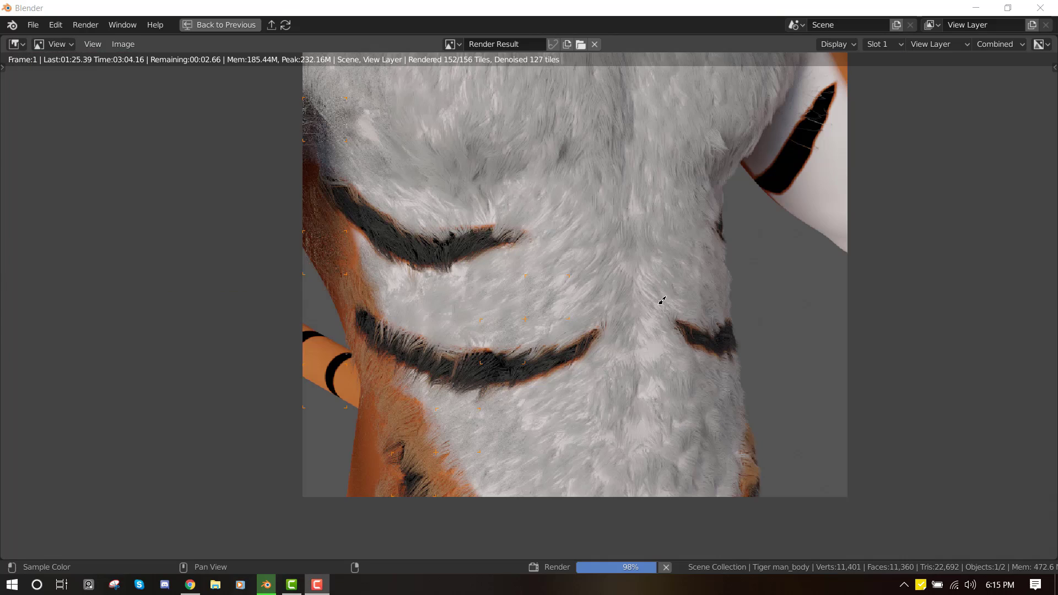
Examine the fur strands and stripes on the torso and chest in the maximized render, and return to the full workspace layout.
click(609, 284)
shift+scroll(617, 300, down, 2)
scroll(630, 320, up, 2)
middle_drag(534, 415, 660, 191)
scroll(660, 191, up, 2)
middle_drag(616, 356, 494, 183)
scroll(513, 212, down, 2)
middle_drag(702, 299, 628, 402)
shift+scroll(552, 243, up, 4)
scroll(570, 198, down, 1)
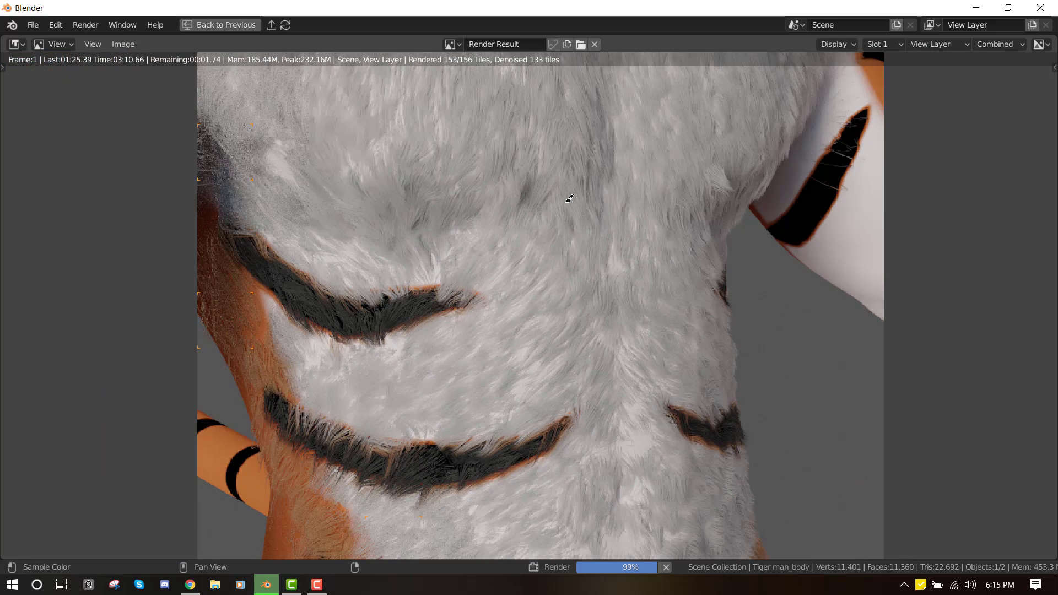
middle_drag(588, 163, 600, 204)
scroll(623, 268, up, 1)
scroll(598, 220, down, 1)
scroll(605, 218, down, 1)
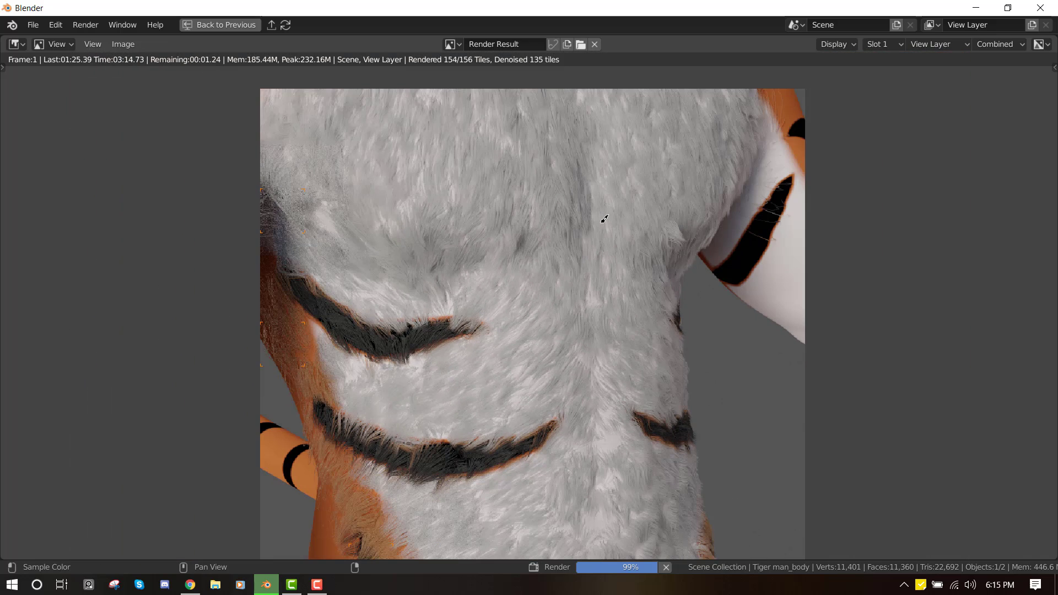
key(ctrl+space)
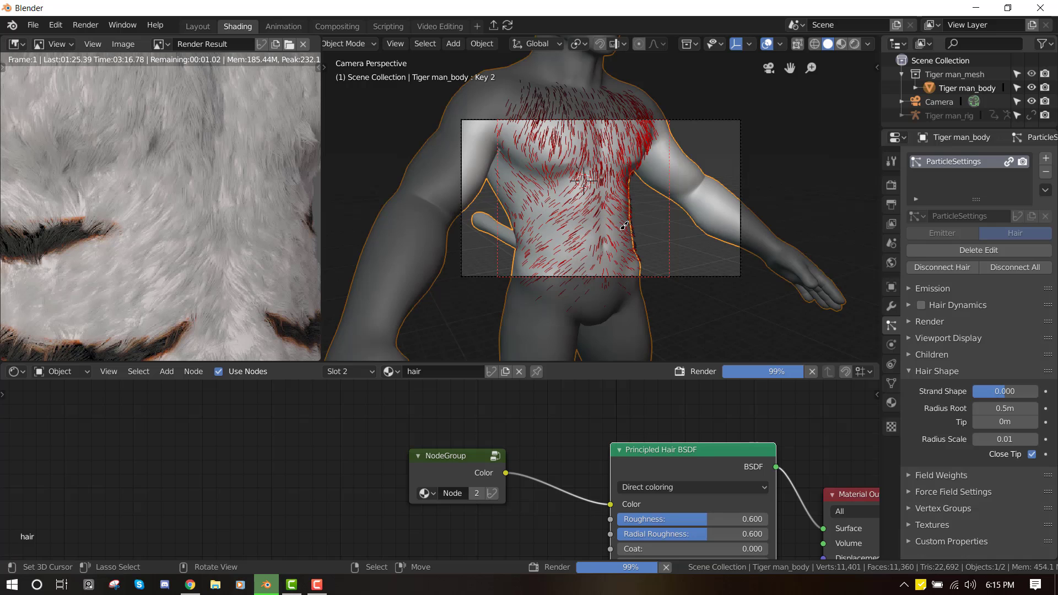